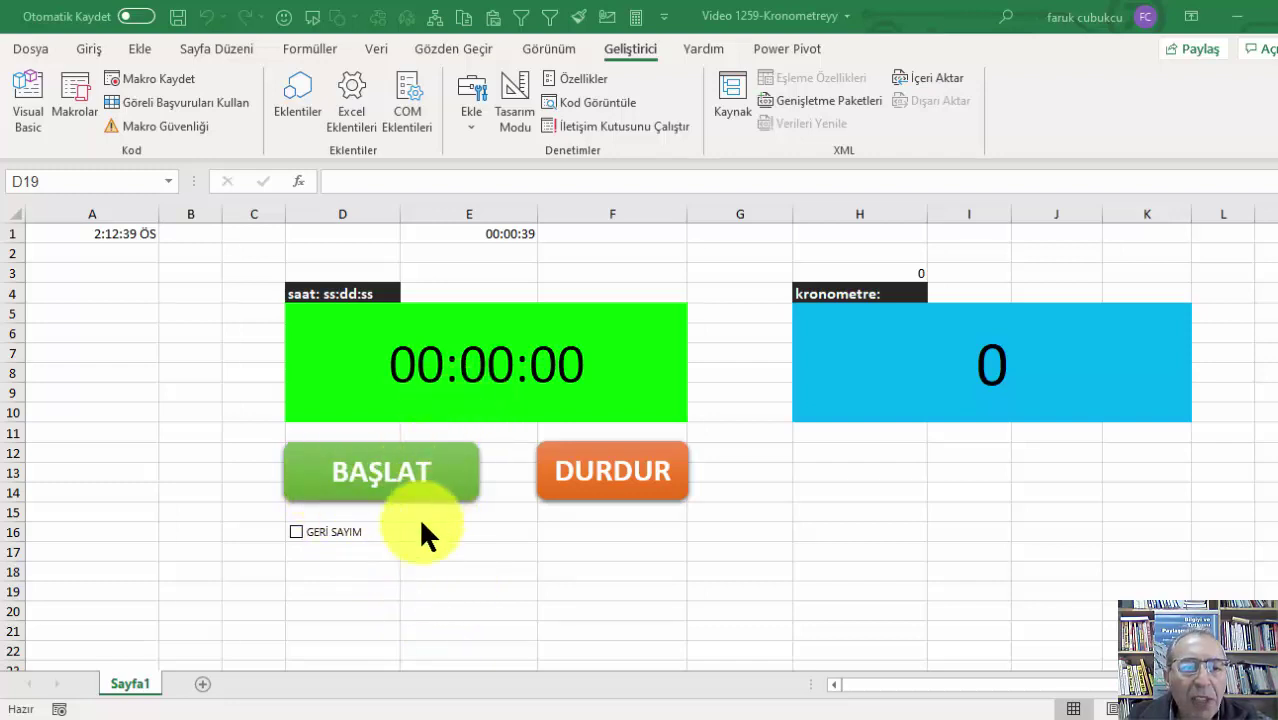
# Run the clock and counter with BAŞLAT, then halt them with DURDUR at 14:16:57 and 16.
pyautogui.click(402, 465)
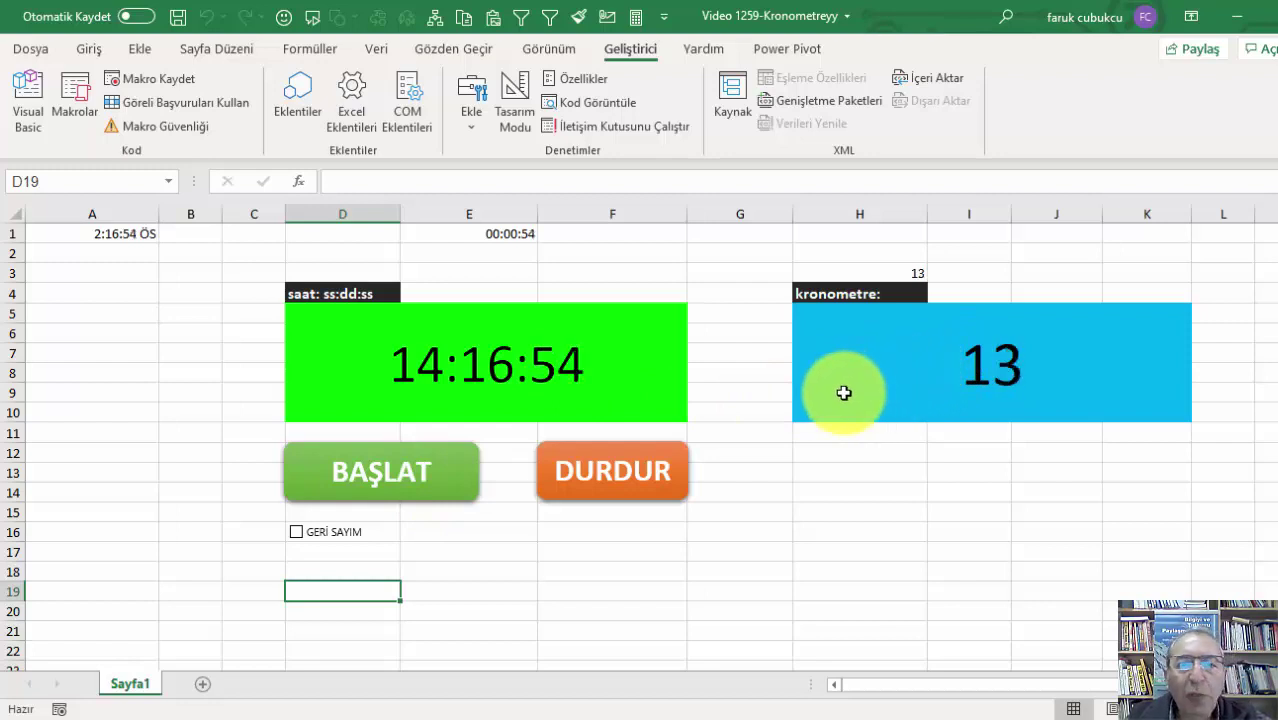
pyautogui.click(620, 474)
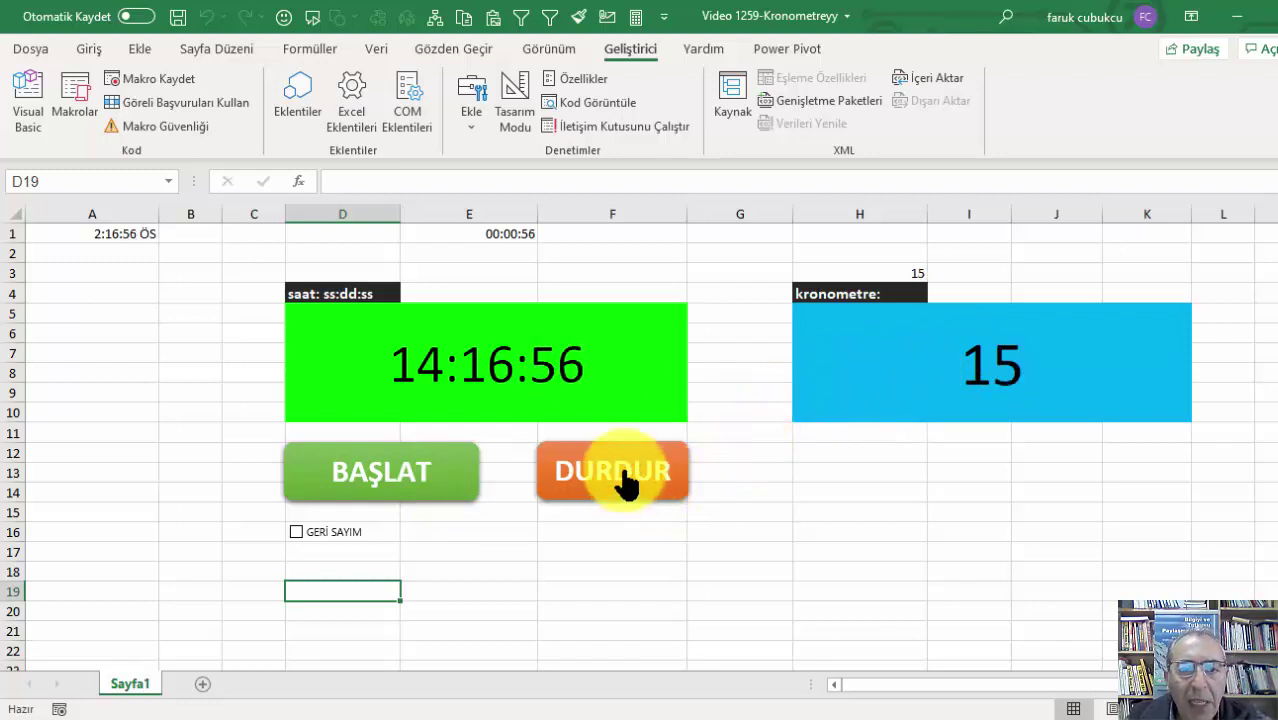
pyautogui.click(610, 478)
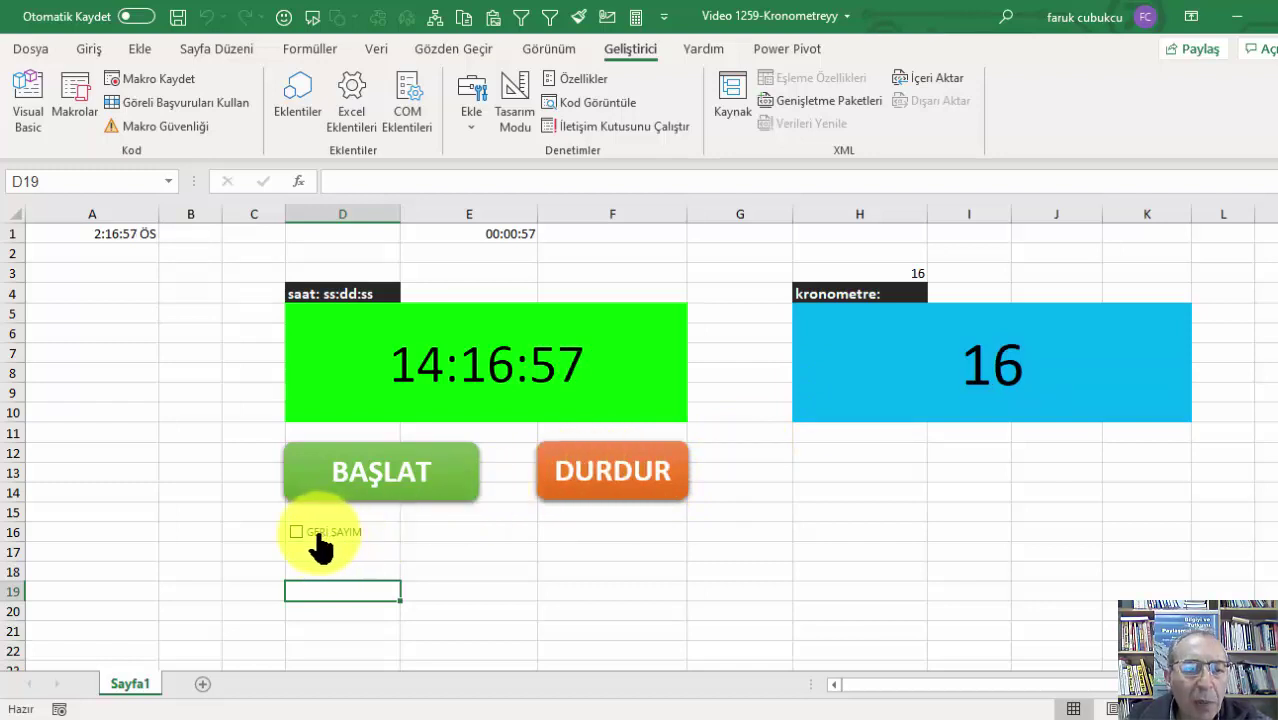
# Enter 00:00:10 as the clock time in cell D5.
pyautogui.click(453, 361)
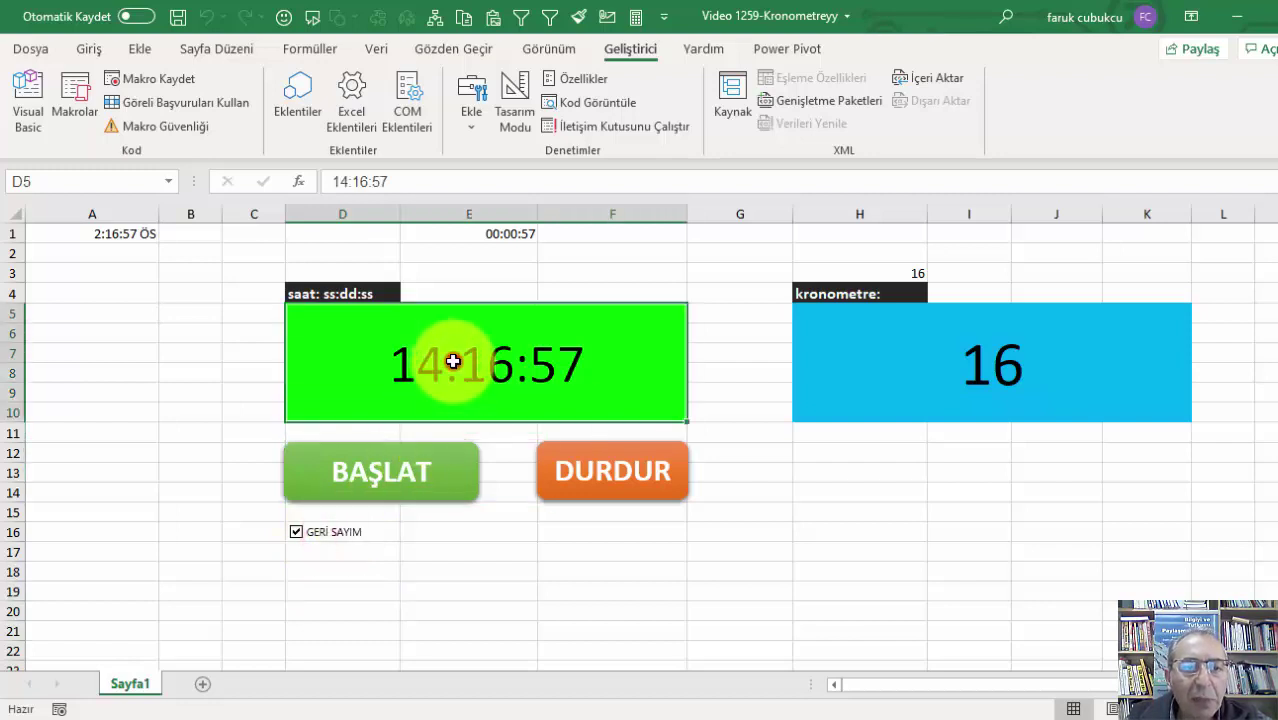
pyautogui.write('00')
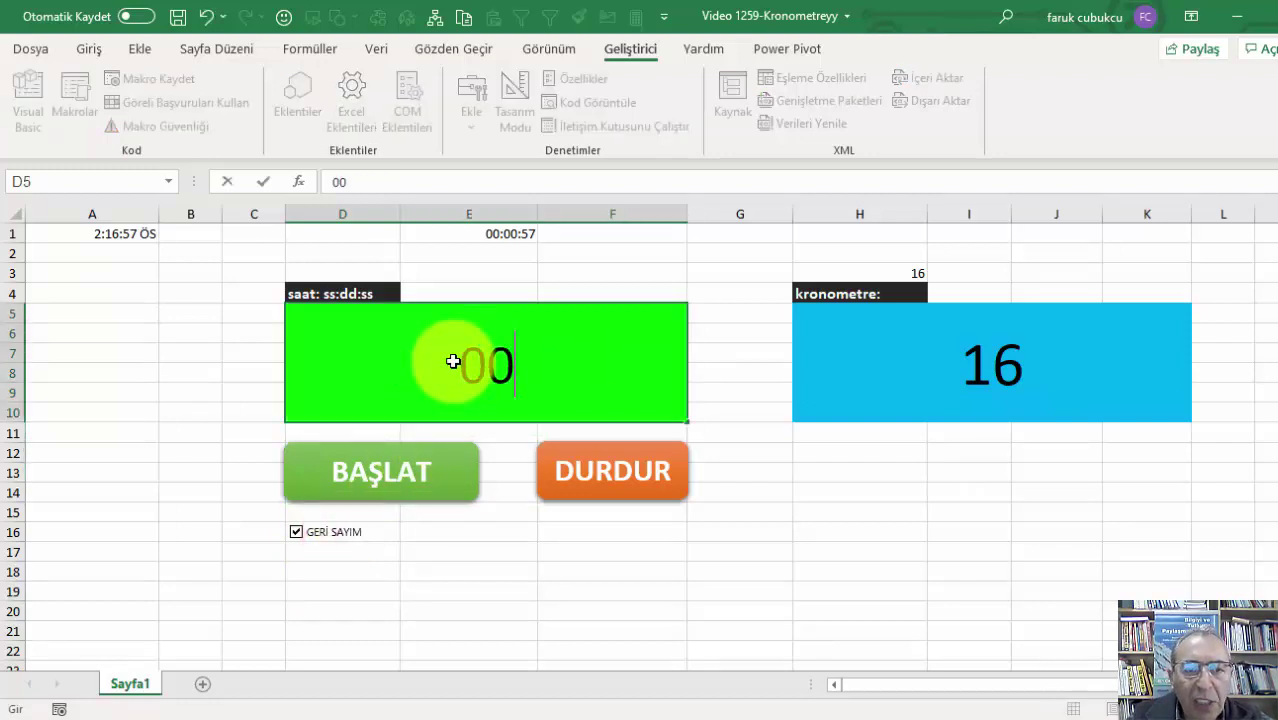
pyautogui.write(':00')
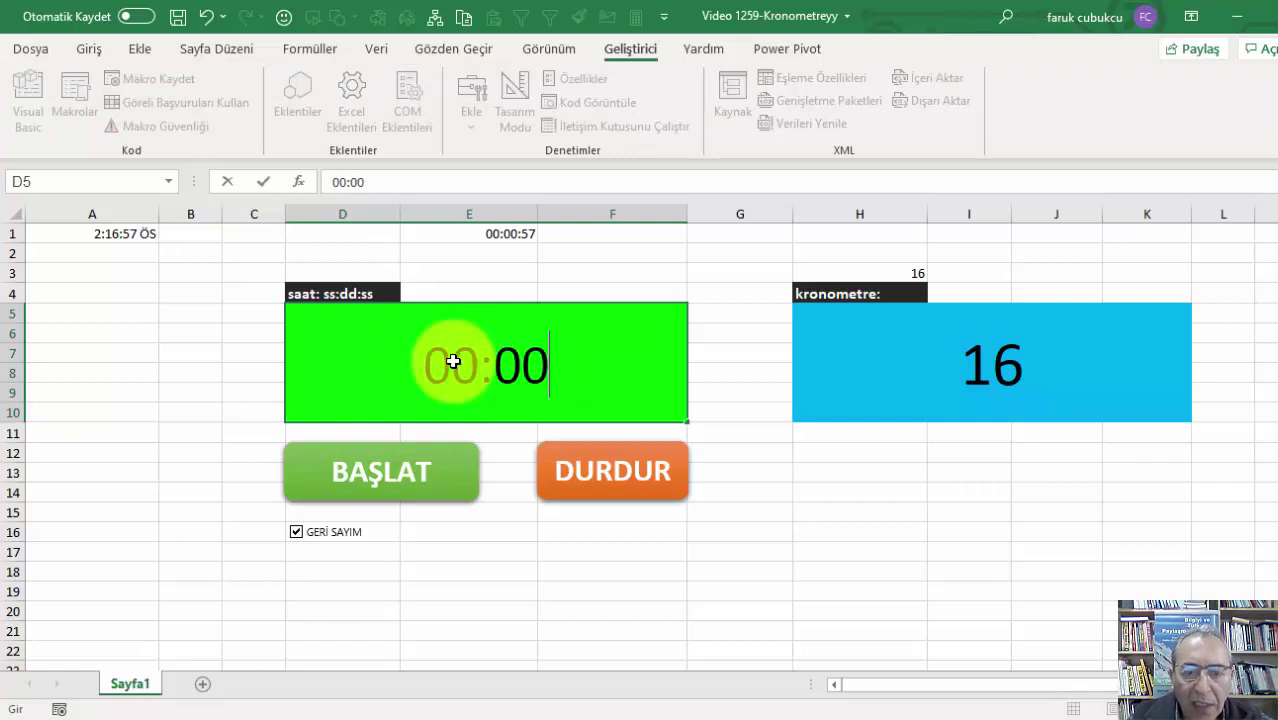
pyautogui.write(':10')
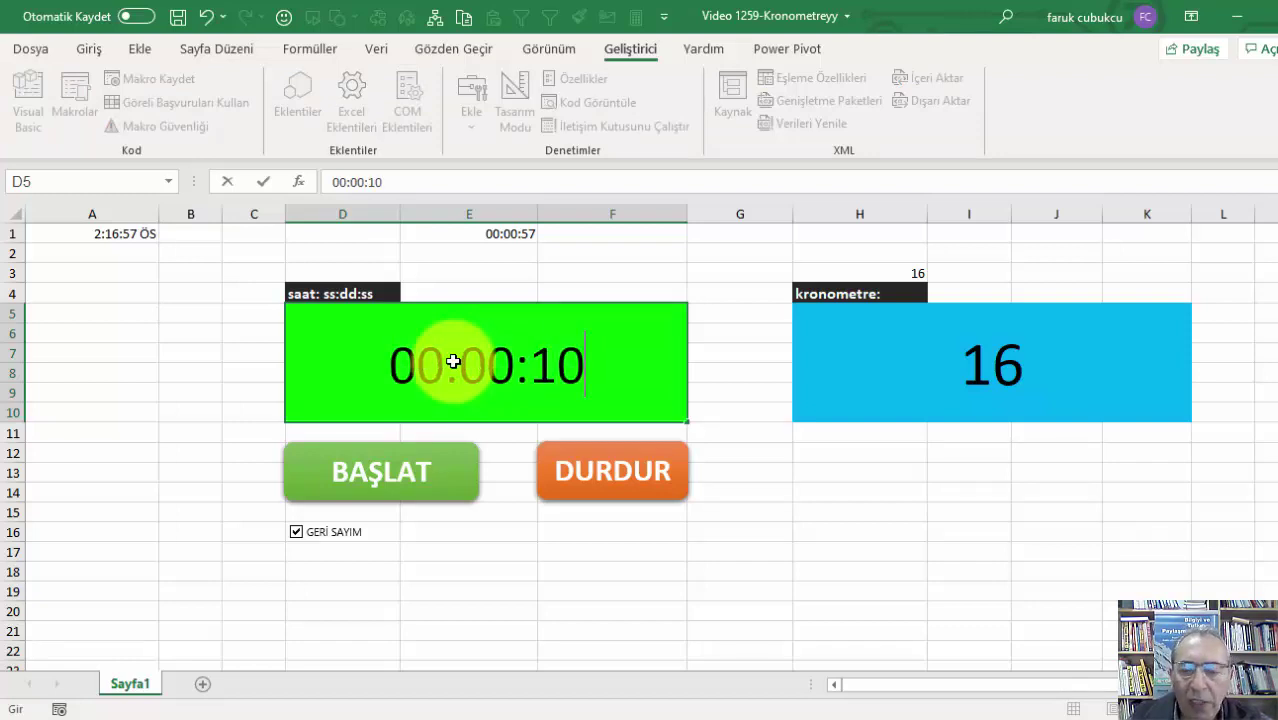
pyautogui.press('Return')
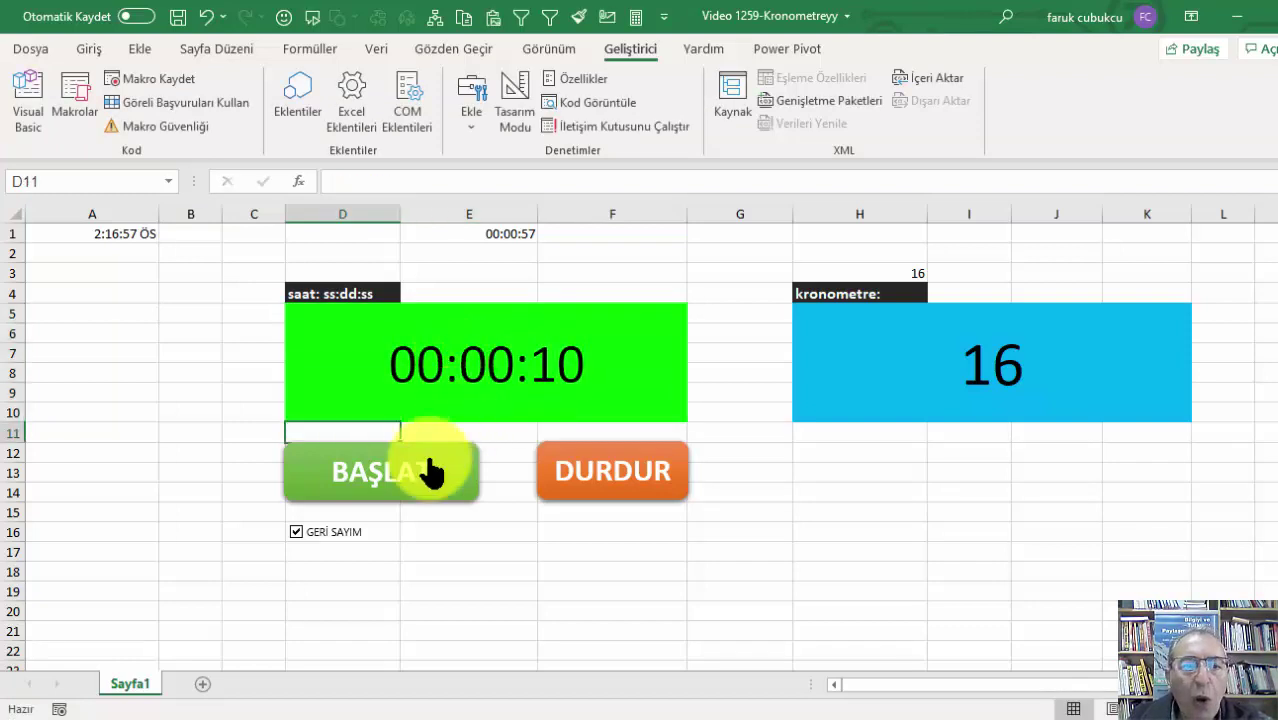
# Run the ten-second countdown to 00:00:00, dismiss SÜRE BİTTİ, and switch to PowerPoint.
pyautogui.click(378, 482)
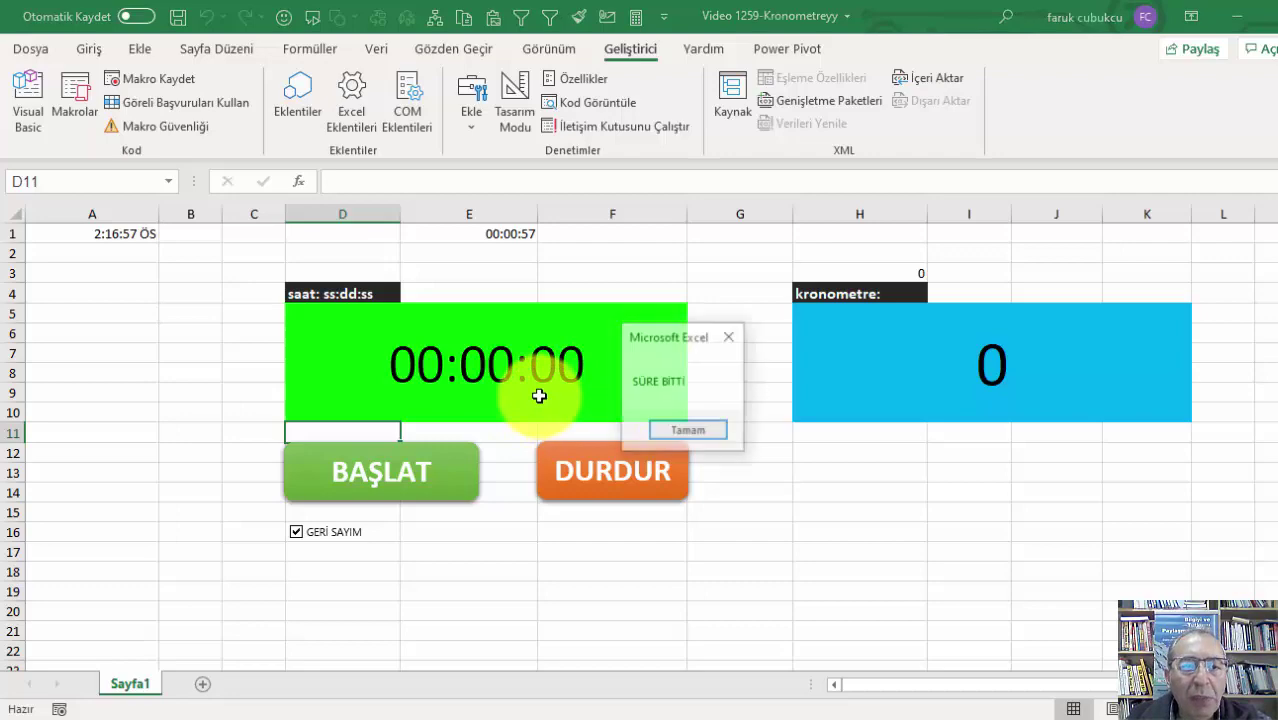
pyautogui.click(686, 432)
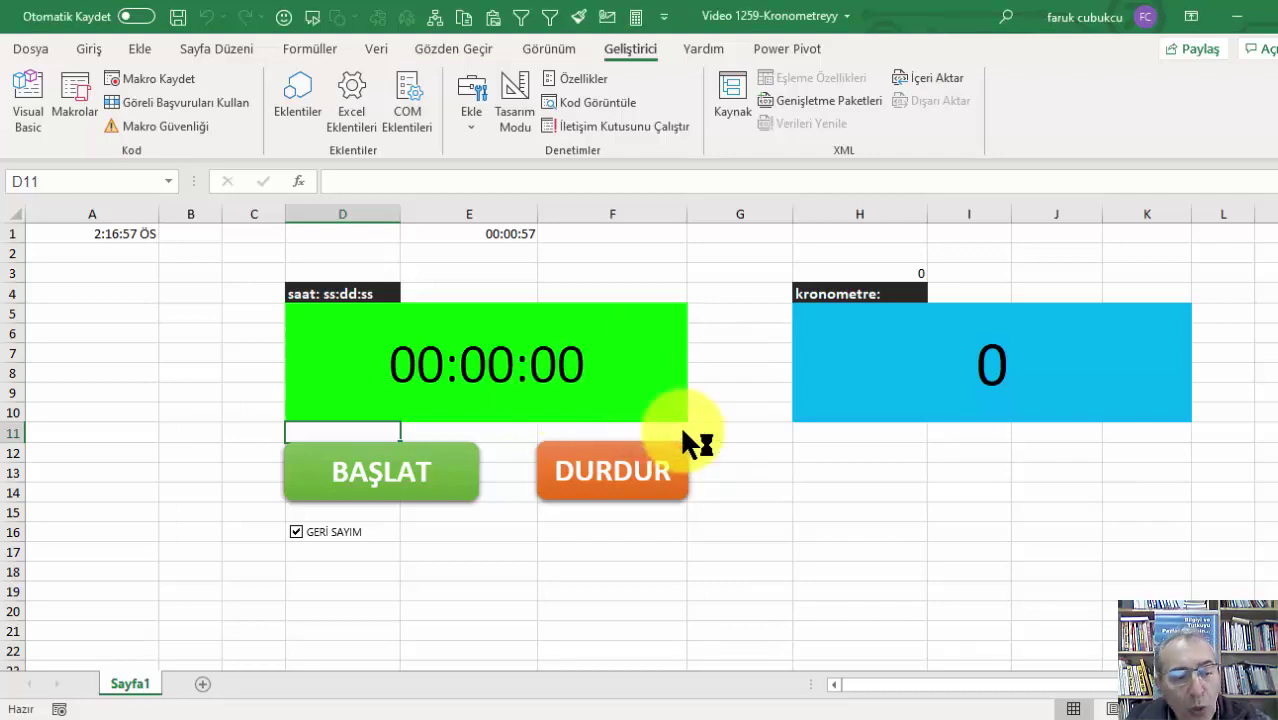
pyautogui.hotkey('alt', 'Tab')
pyautogui.hotkey('alt', 'Tab')
pyautogui.hotkey('alt', 'Tab')
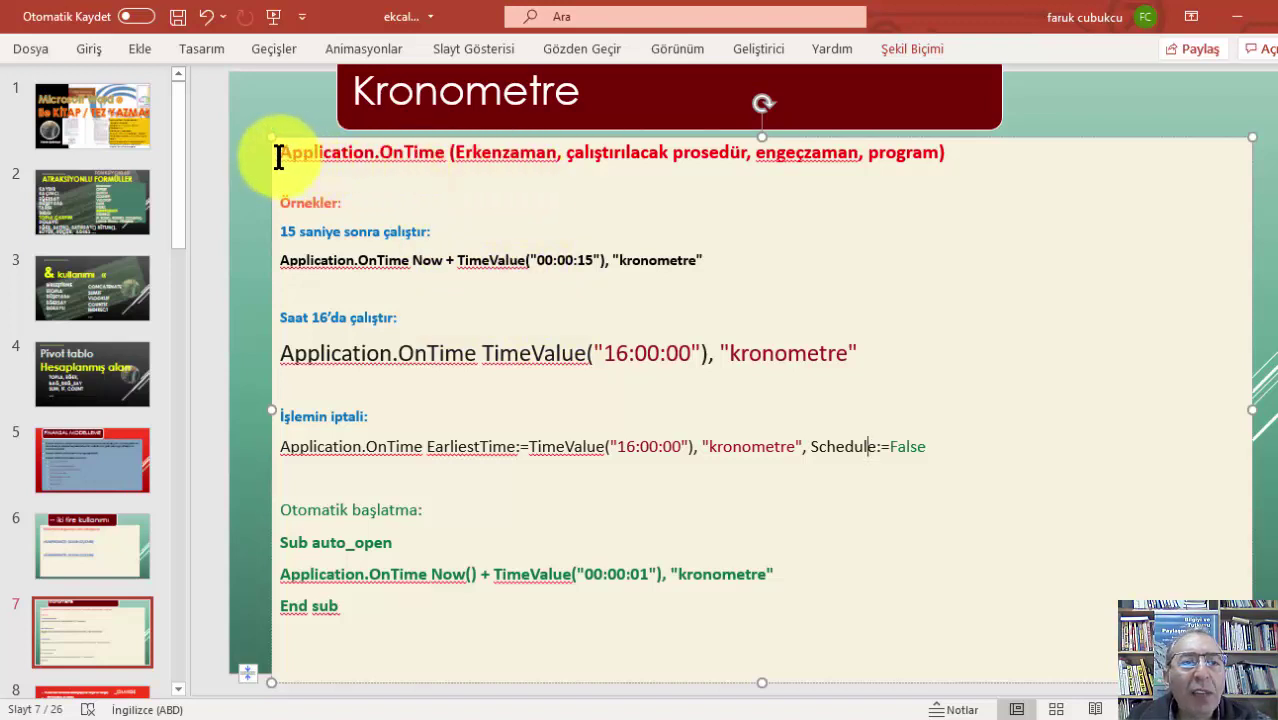
# Highlight the OnTime syntax line and its Application, OnTime and Erkenzaman parts.
pyautogui.moveTo(278, 158); pyautogui.dragTo(968, 172)
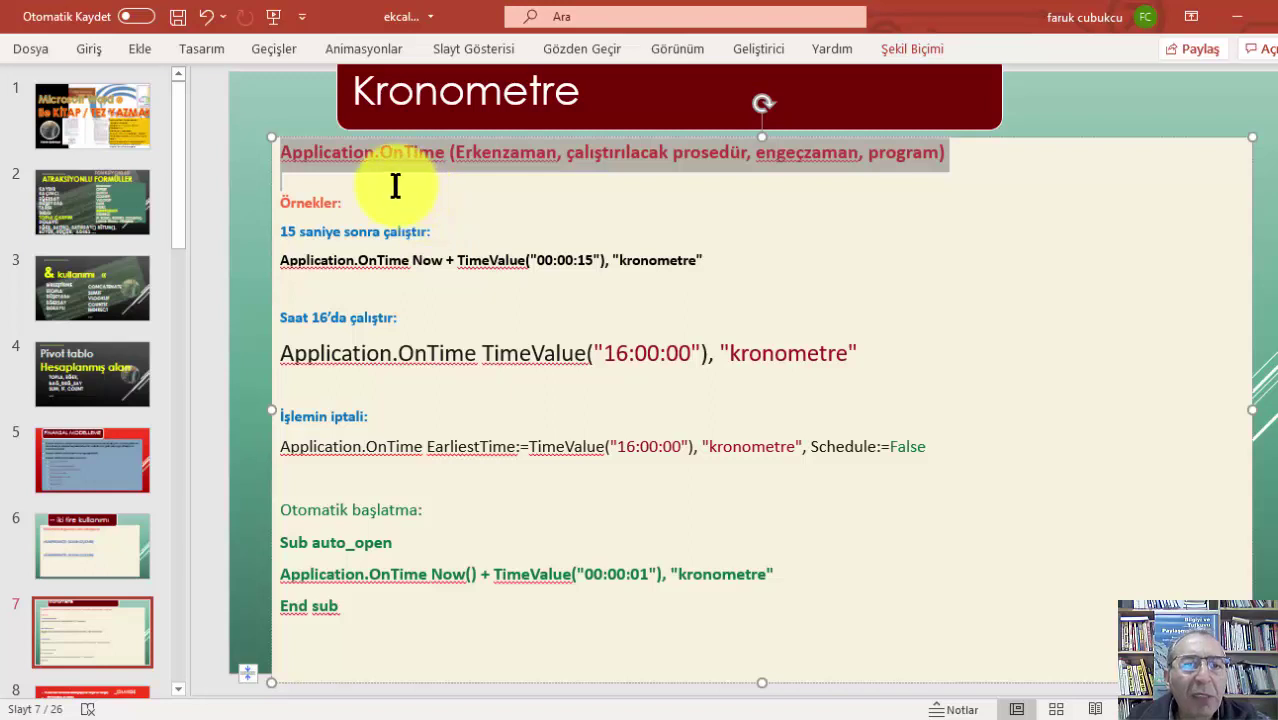
pyautogui.click(395, 185)
pyautogui.doubleClick(340, 155)
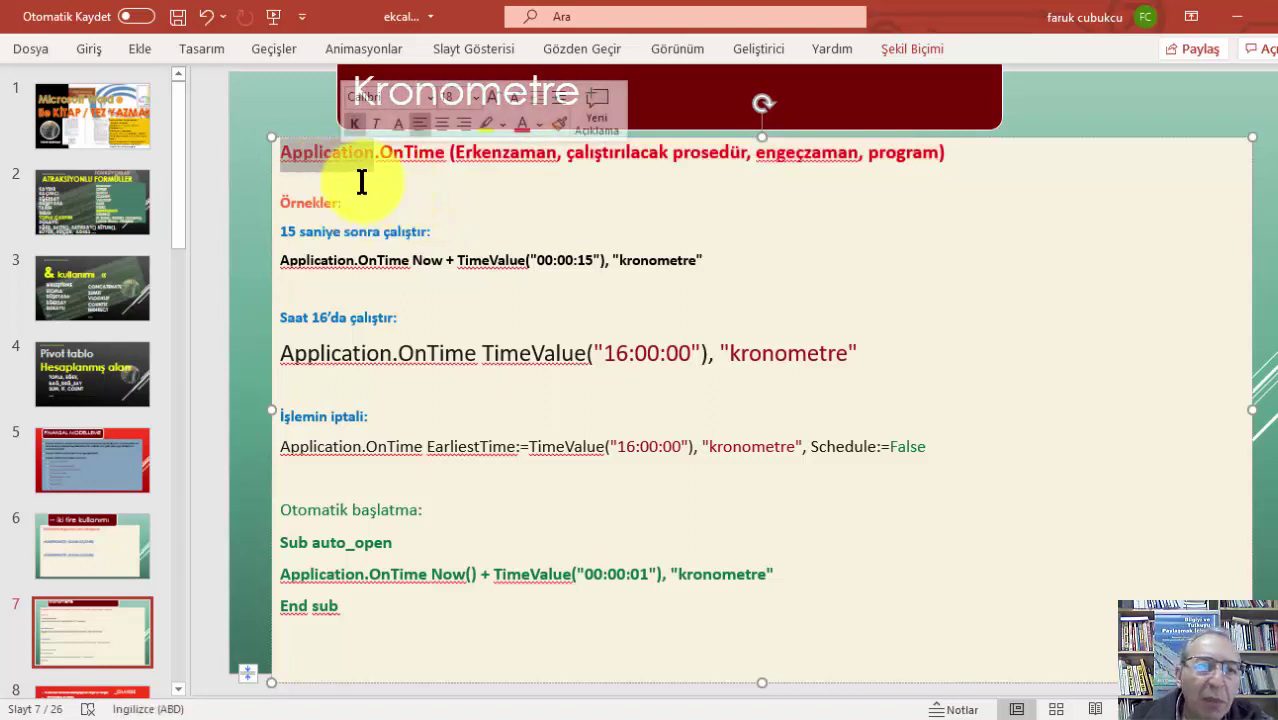
pyautogui.doubleClick(408, 157)
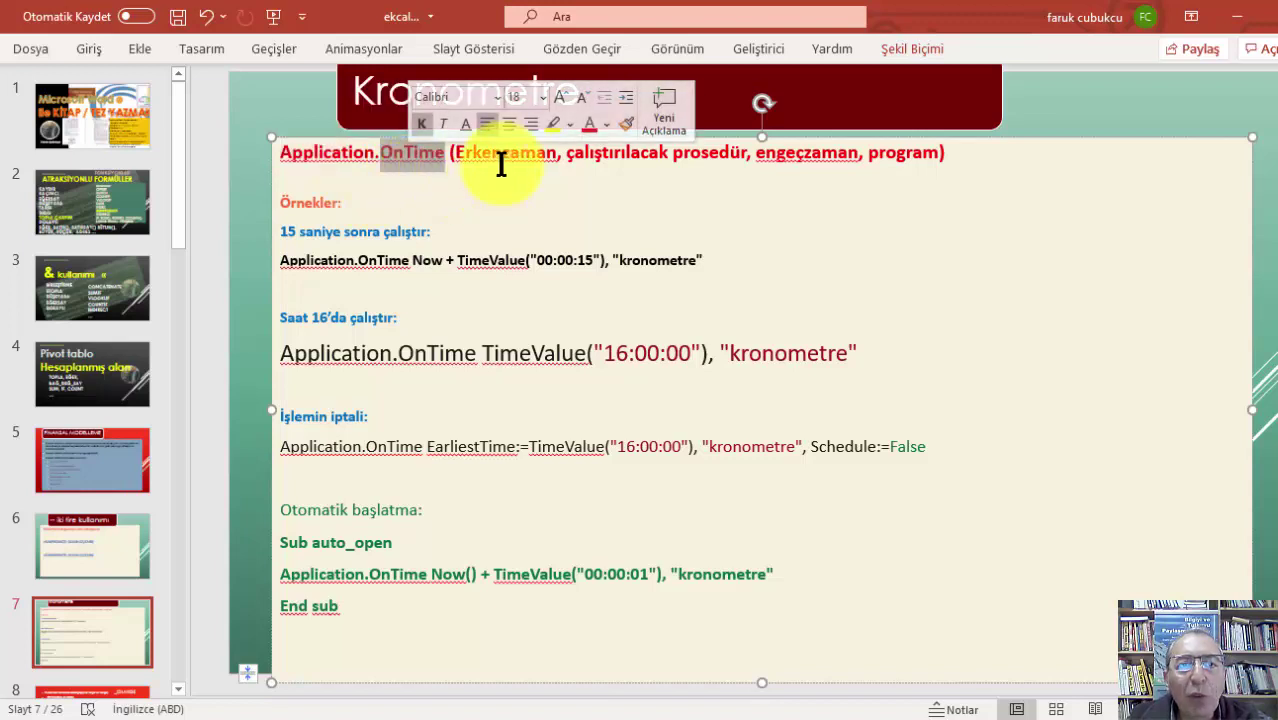
pyautogui.doubleClick(518, 153)
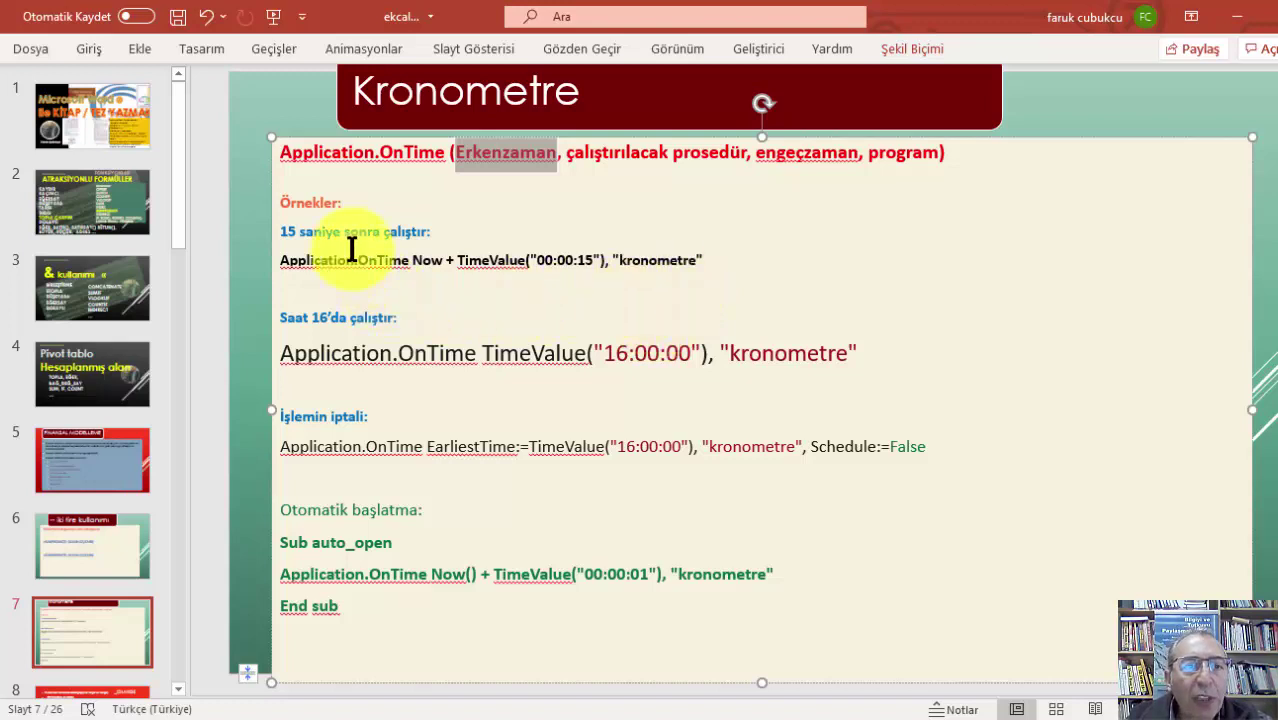
# Highlight the 15-second and 16:00 OnTime examples and their kronometre procedure names.
pyautogui.moveTo(731, 262); pyautogui.dragTo(271, 262)
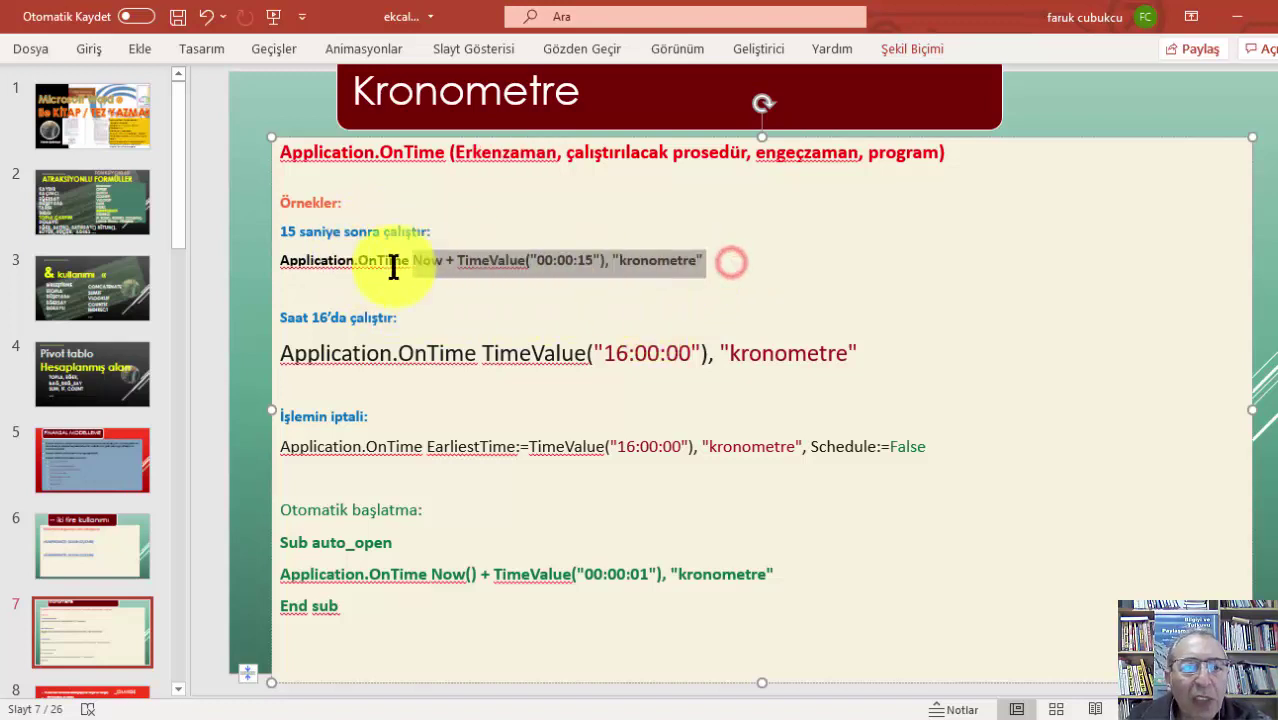
pyautogui.click(488, 262)
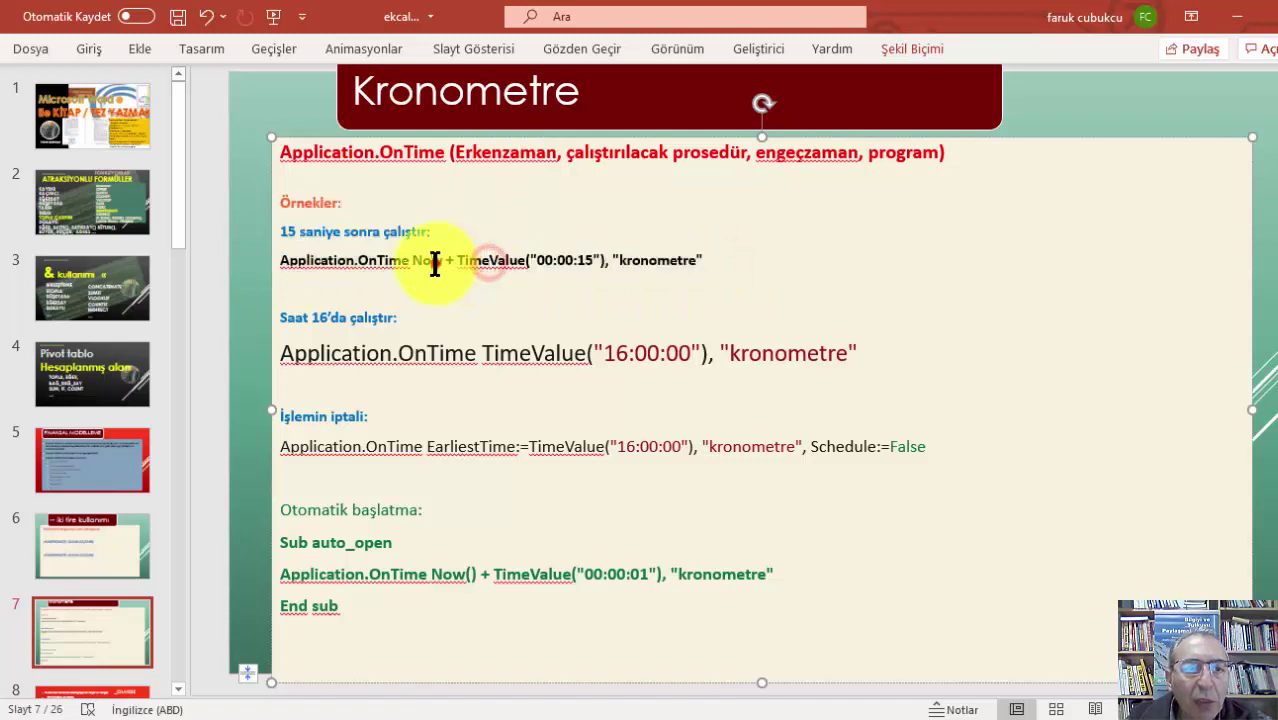
pyautogui.click(459, 262)
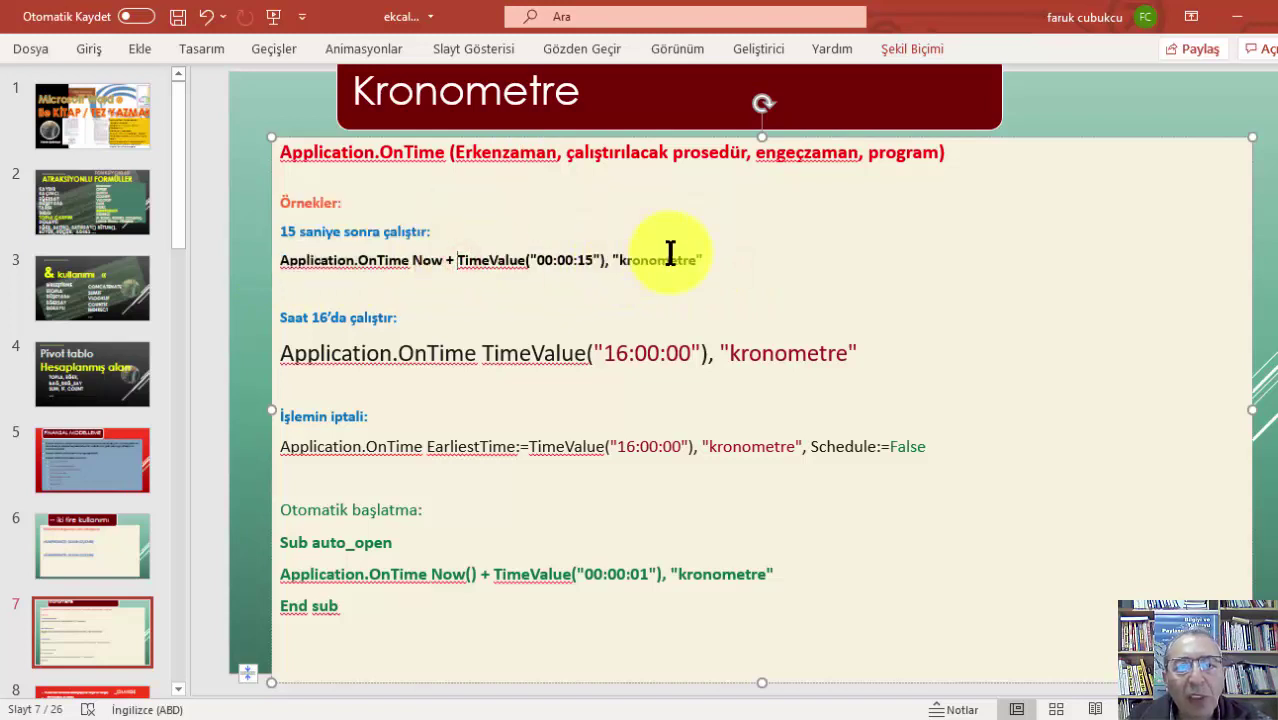
pyautogui.doubleClick(661, 262)
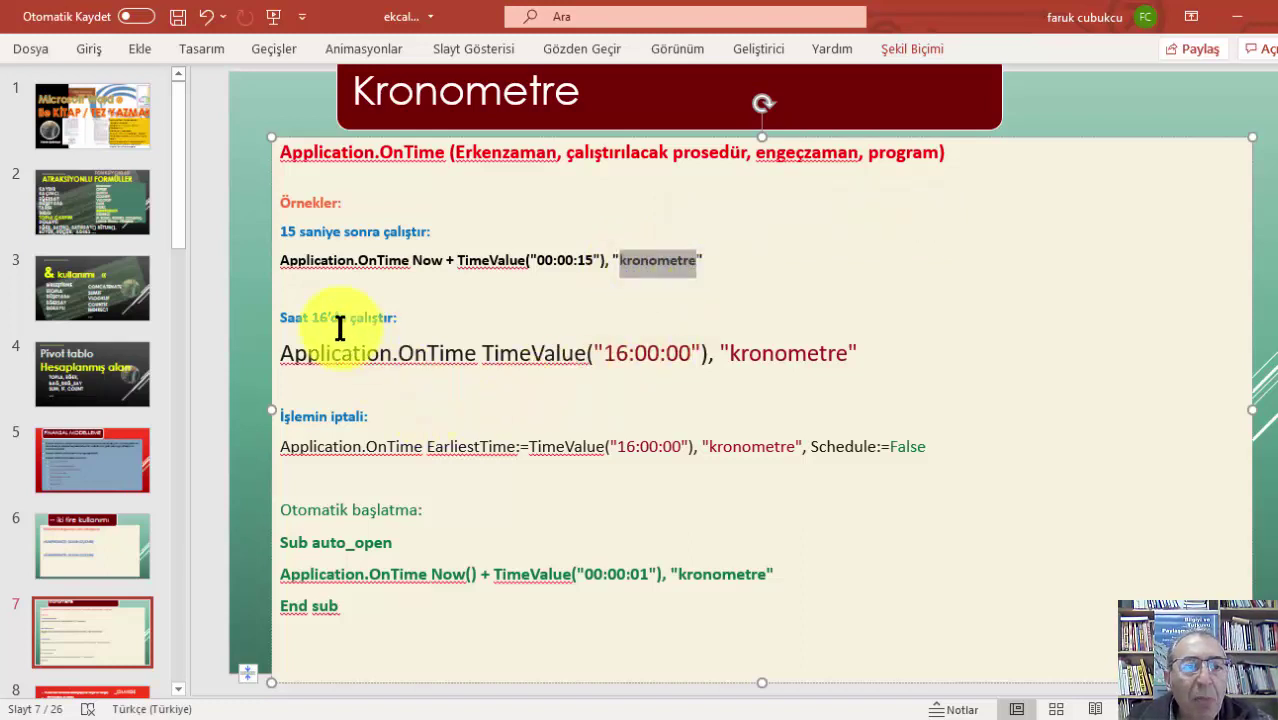
pyautogui.click(663, 352)
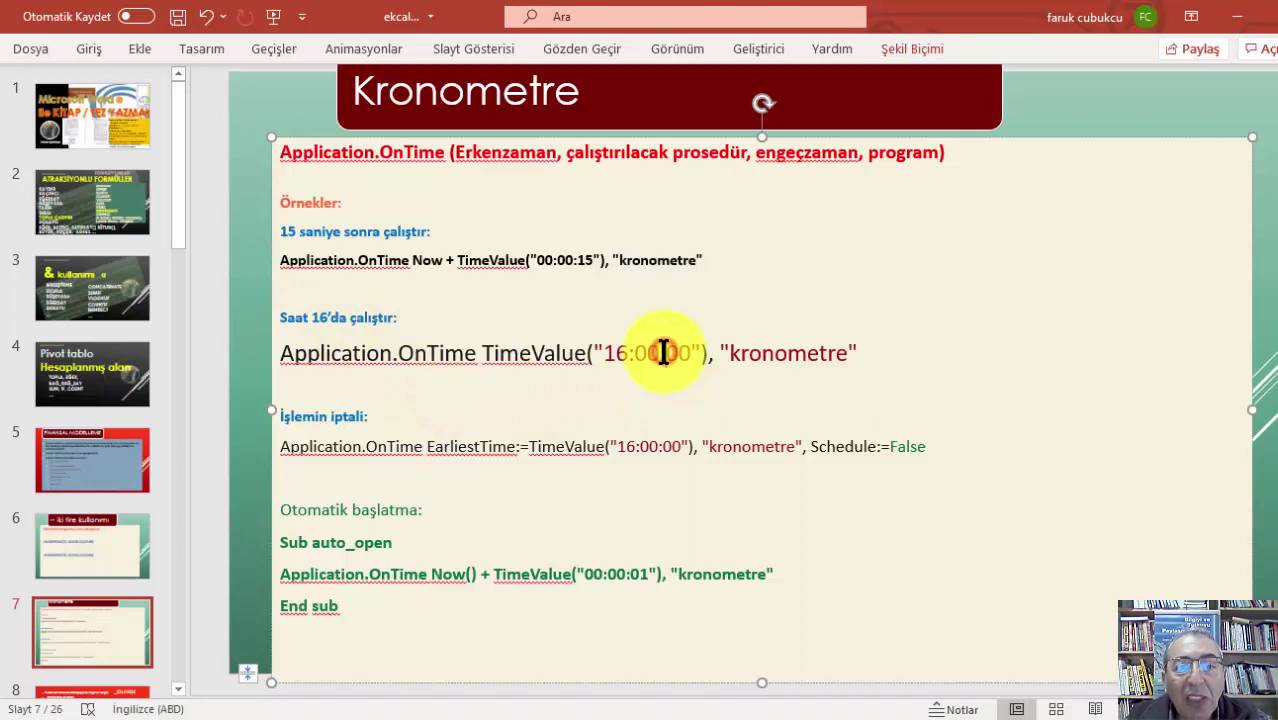
pyautogui.doubleClick(789, 354)
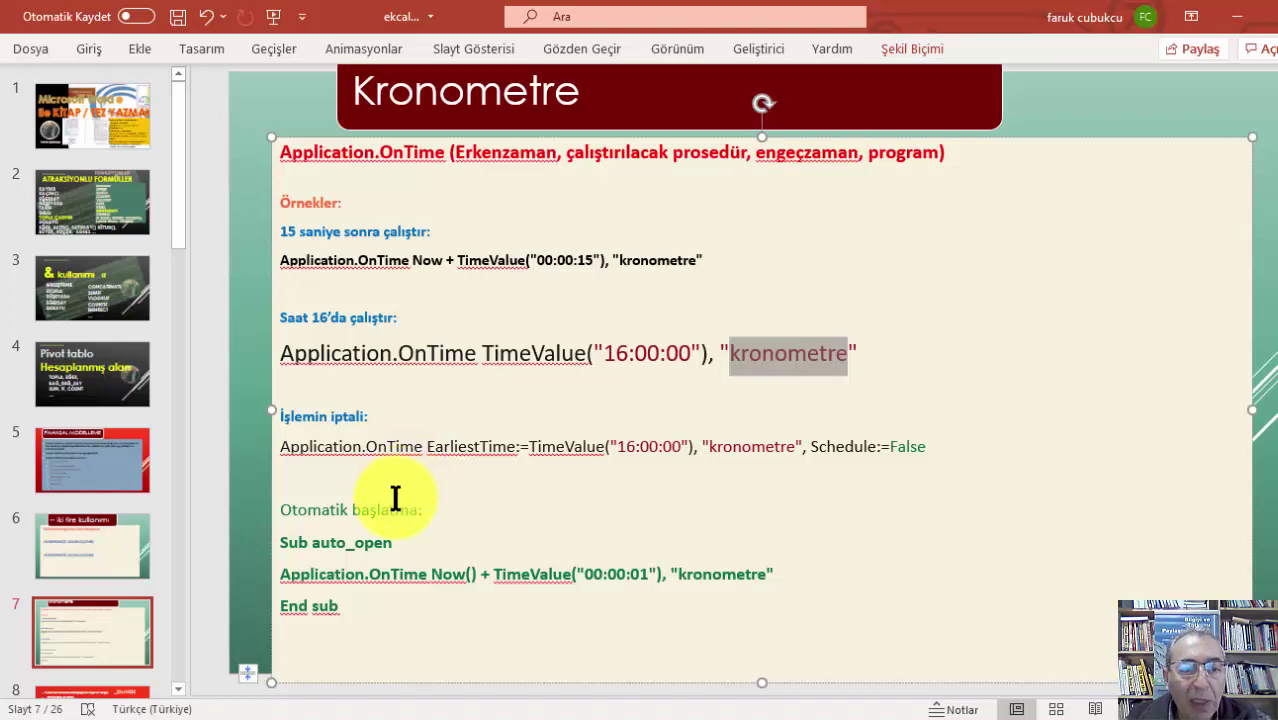
# Highlight the auto_open procedure and its OnTime line, then return to the Excel workbook.
pyautogui.scroll(-1, 409, 478)
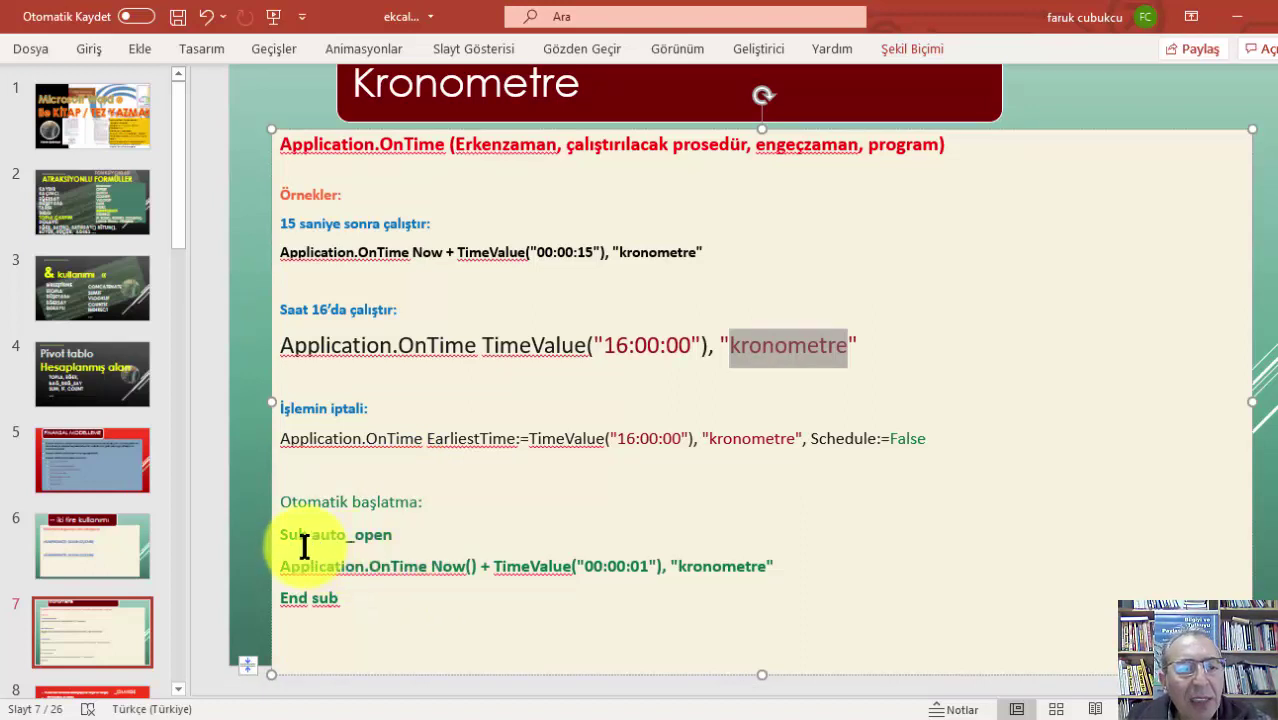
pyautogui.click(404, 540)
pyautogui.moveTo(404, 540); pyautogui.dragTo(313, 536)
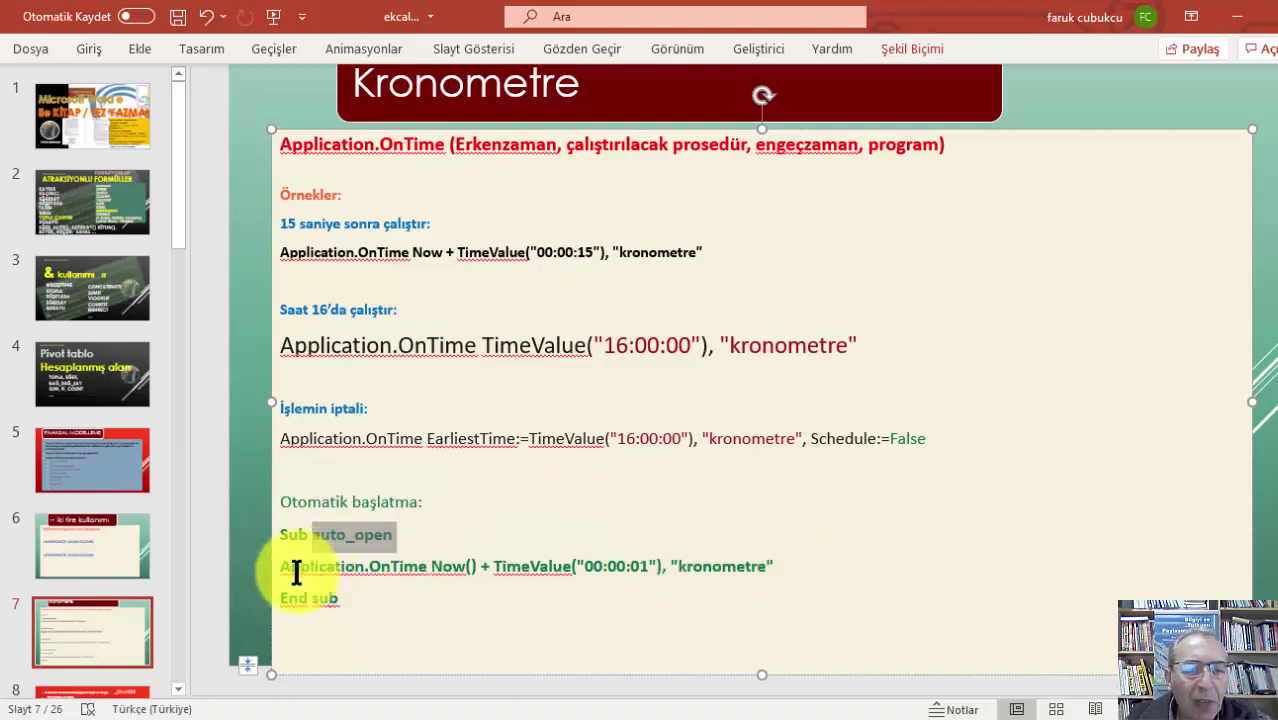
pyautogui.moveTo(802, 570); pyautogui.dragTo(288, 564)
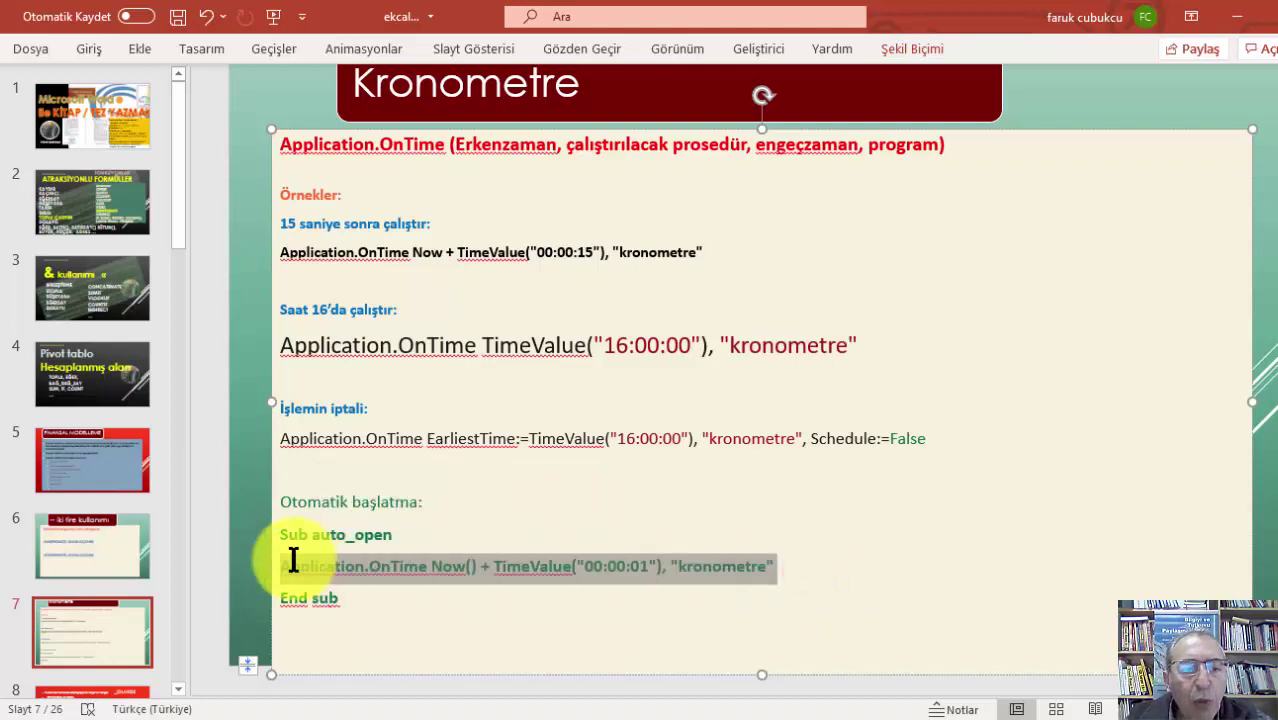
pyautogui.click(650, 578)
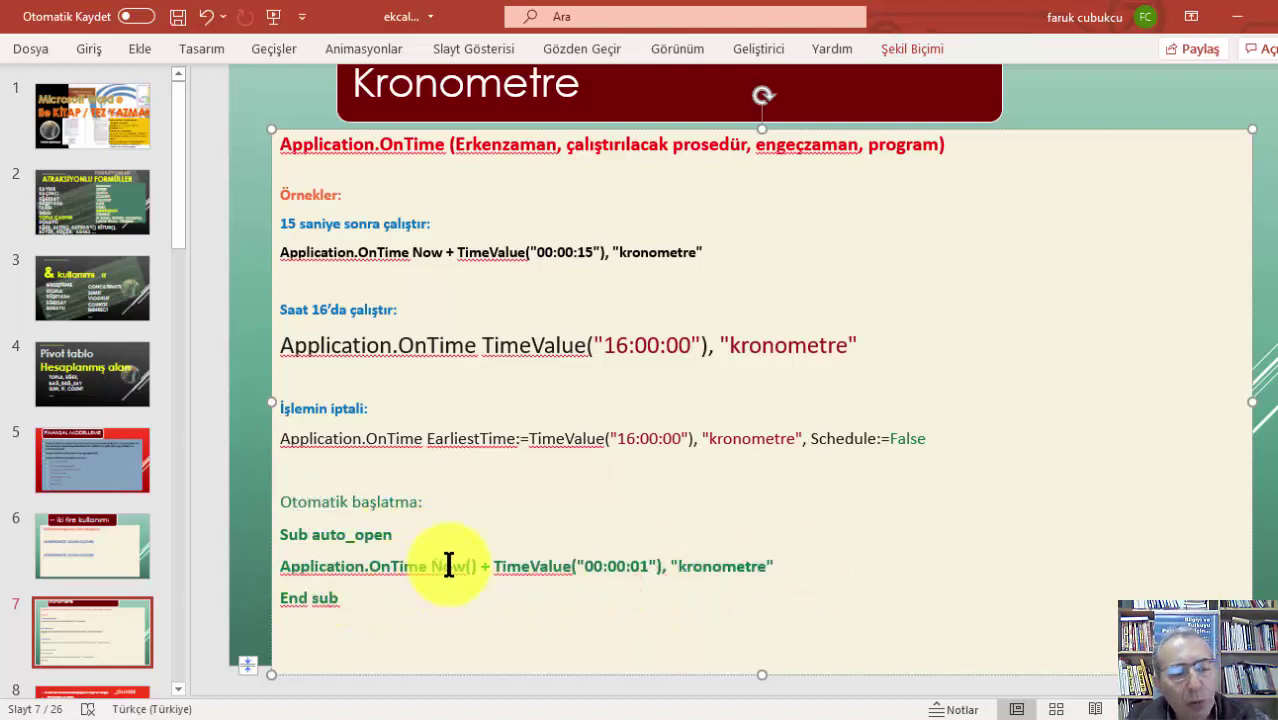
pyautogui.hotkey('alt', 'Tab')
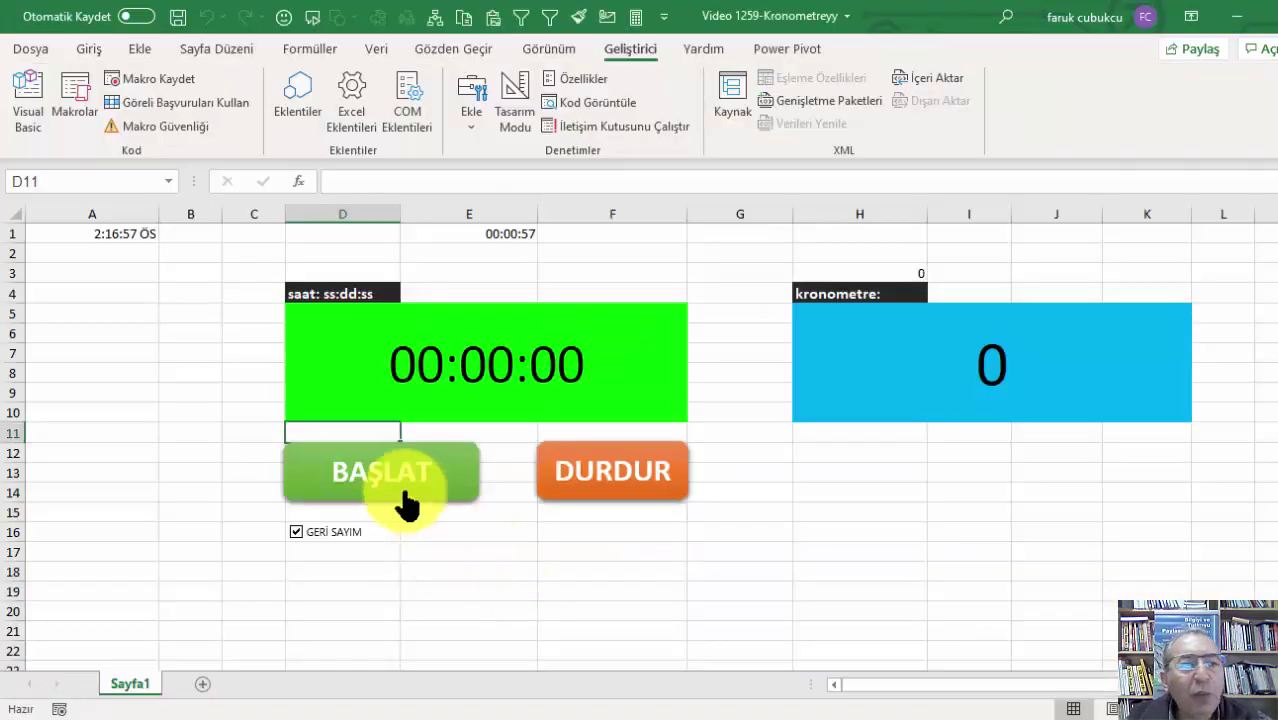
# Uncheck the GERİ SAYIM countdown box on the stopwatch sheet.
pyautogui.click(27, 90)
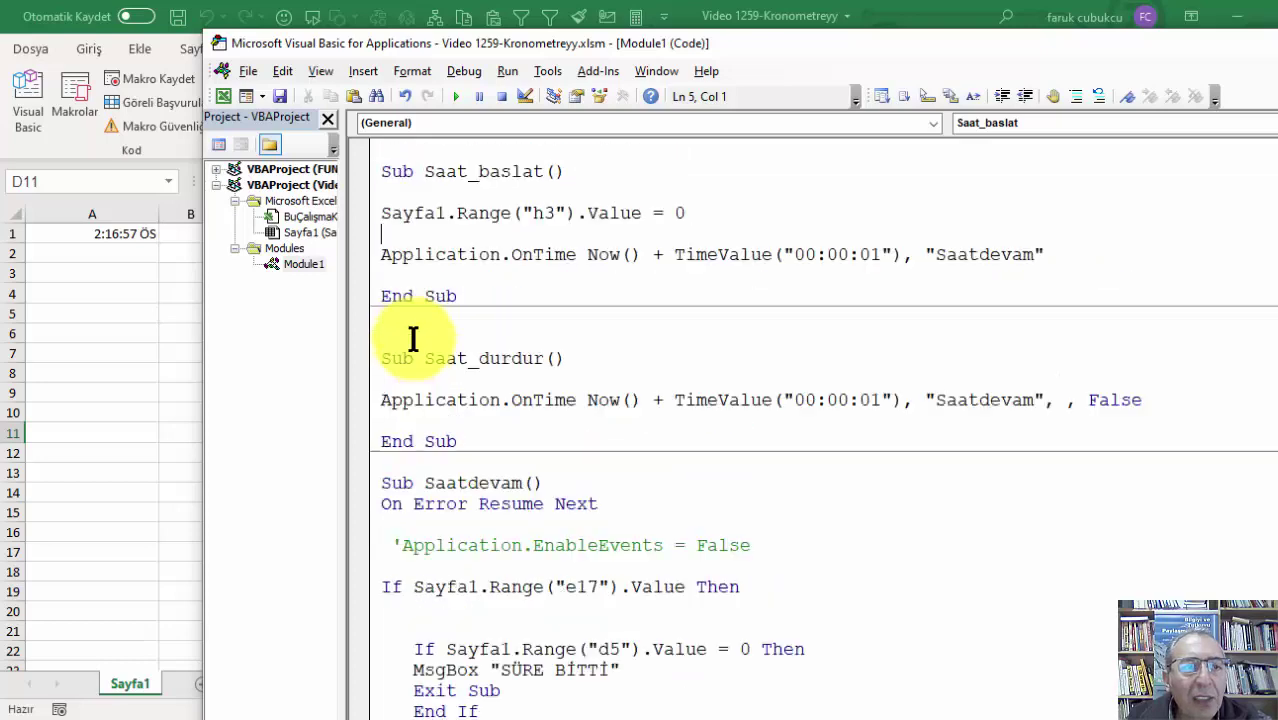
pyautogui.click(156, 311)
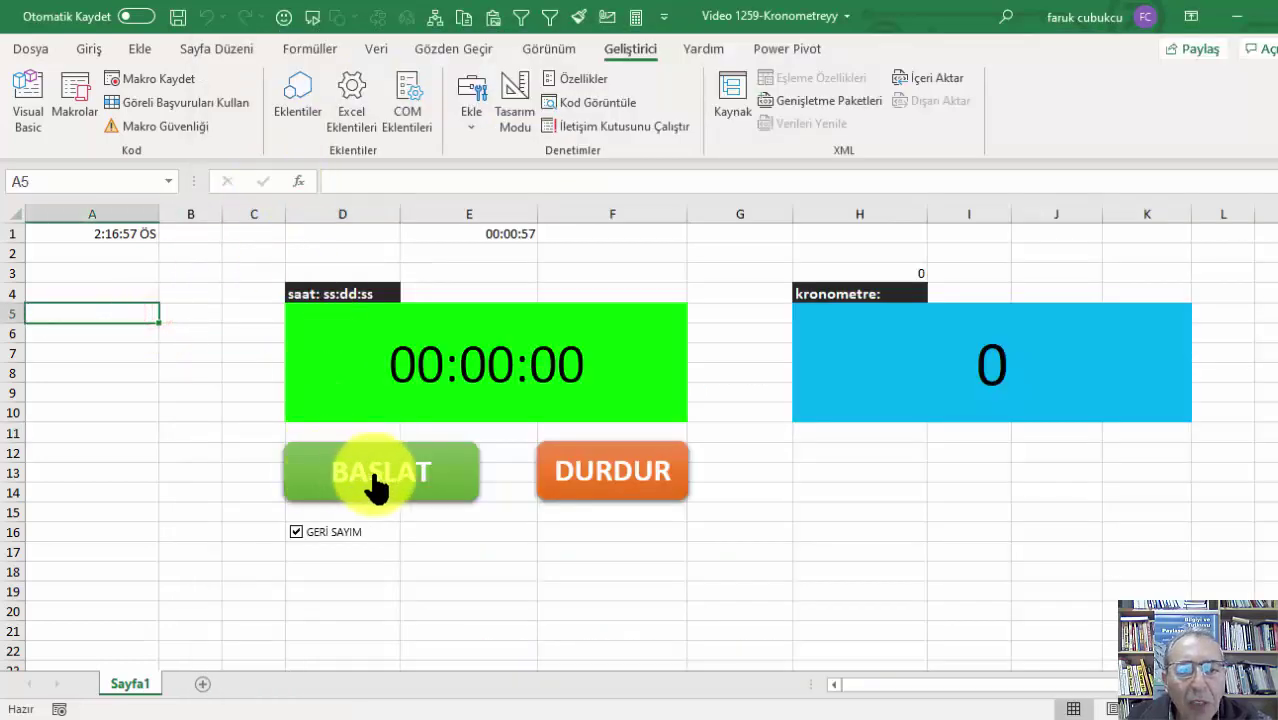
pyautogui.click(296, 532)
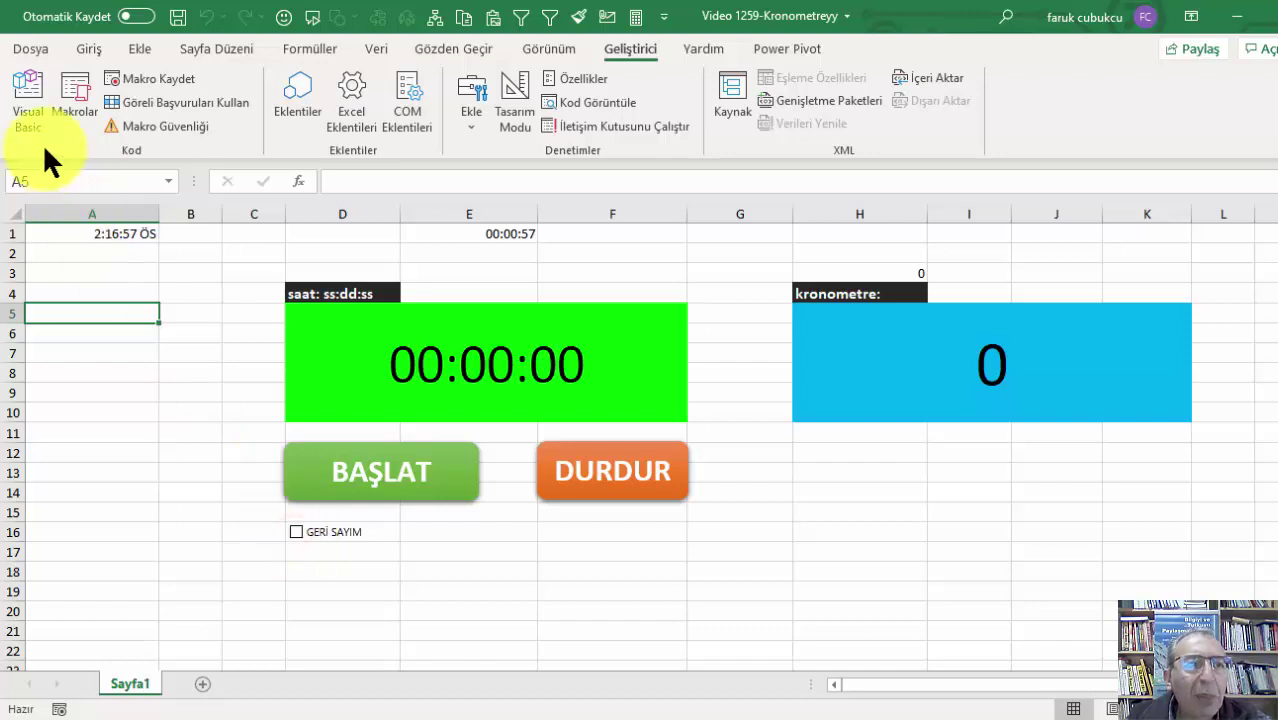
# Open the Visual Basic editor showing Module1's Saat_baslat code.
pyautogui.click(30, 95)
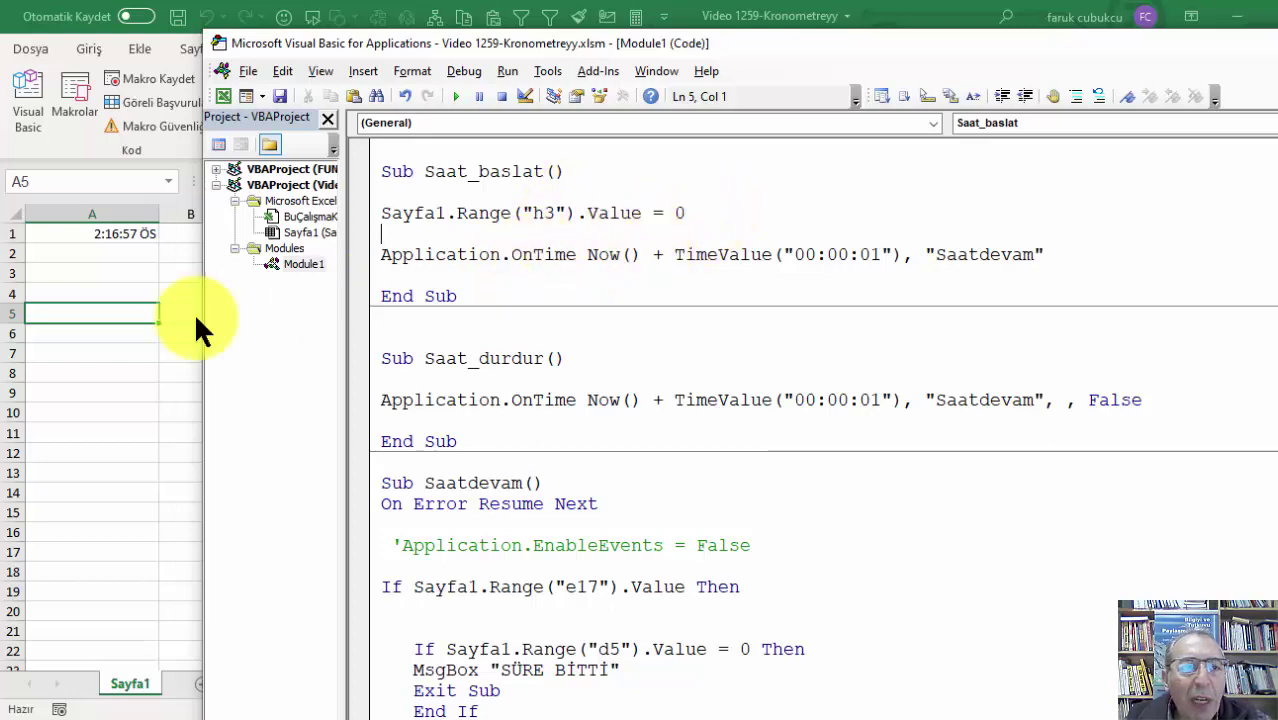
pyautogui.click(113, 370)
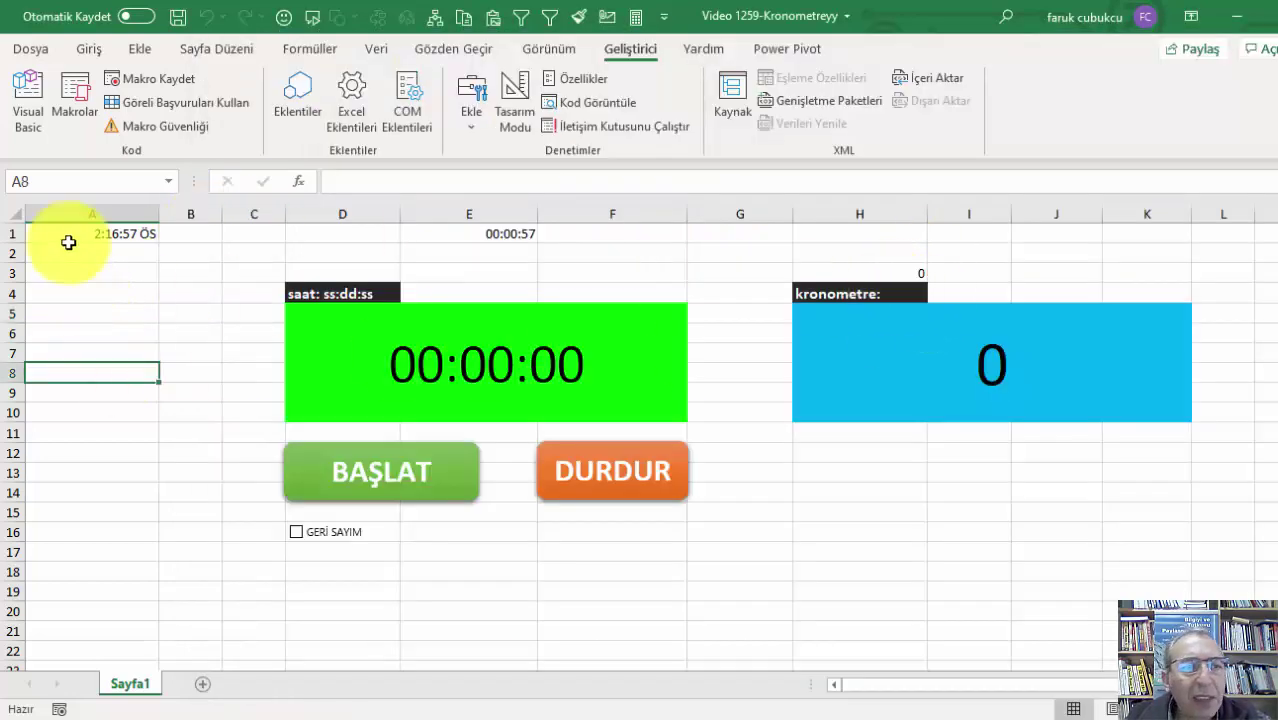
pyautogui.click(33, 100)
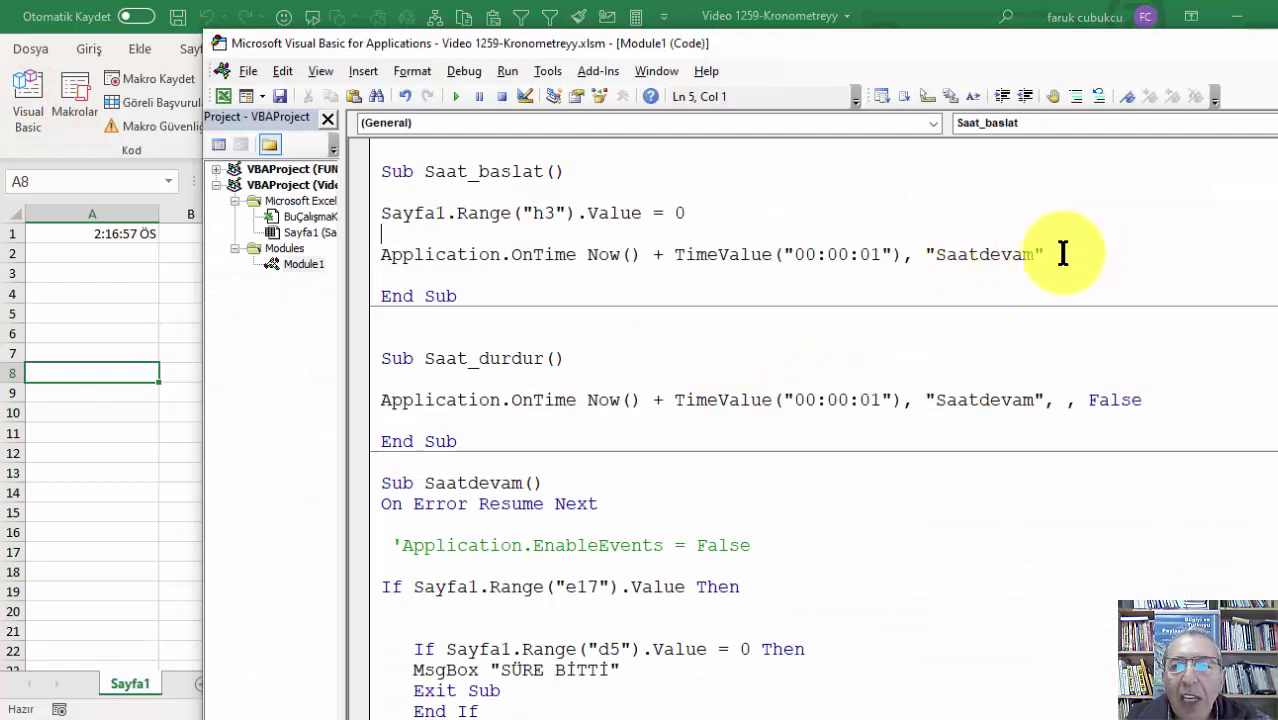
pyautogui.moveTo(1050, 254); pyautogui.dragTo(330, 256)
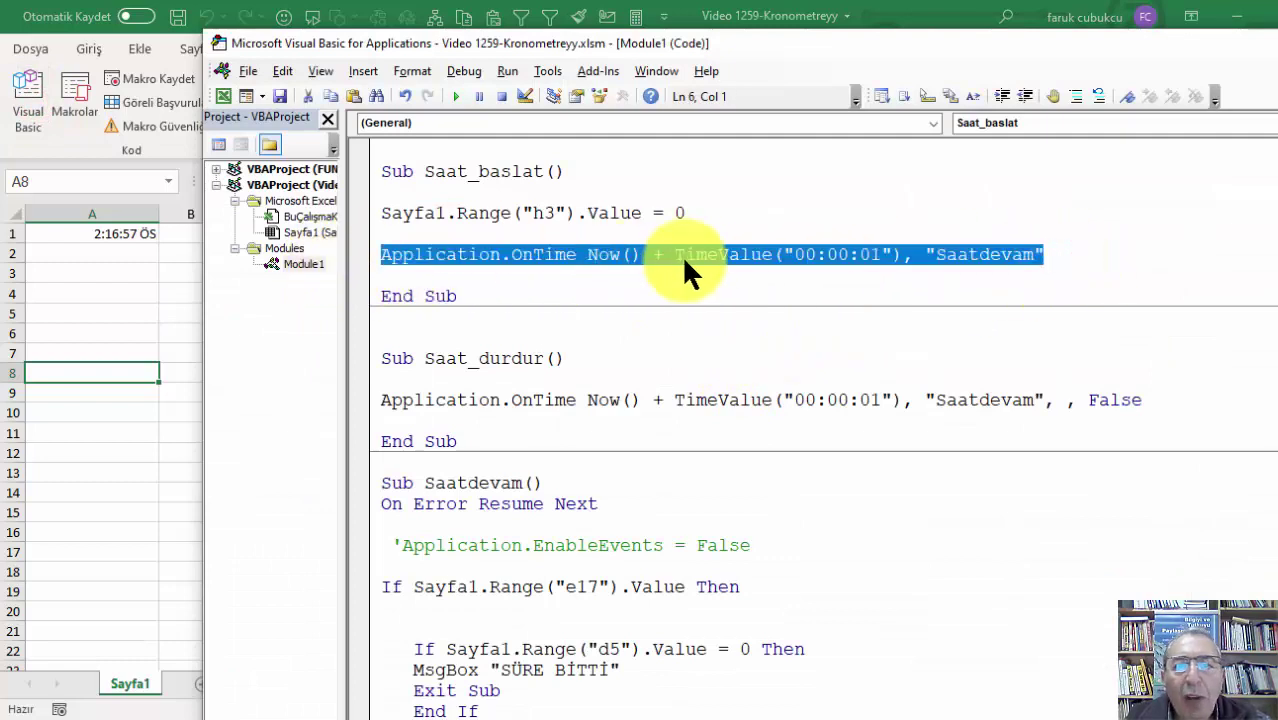
pyautogui.click(708, 256)
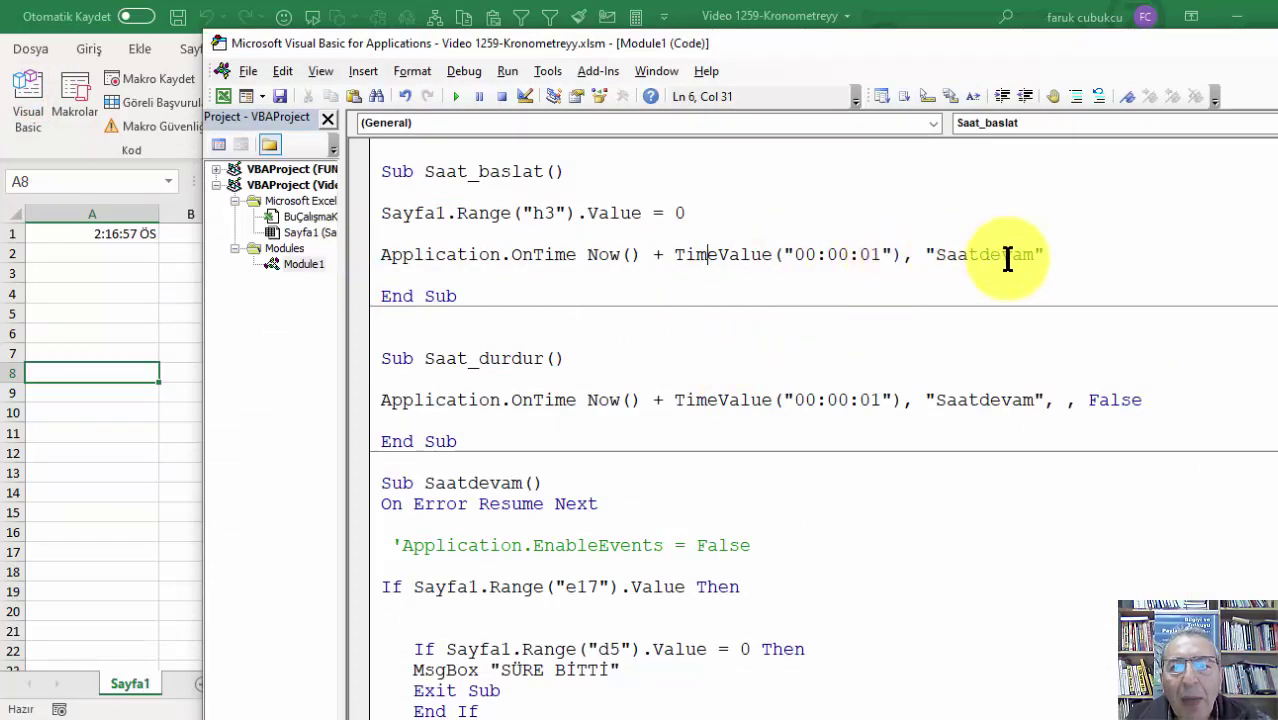
pyautogui.click(992, 254)
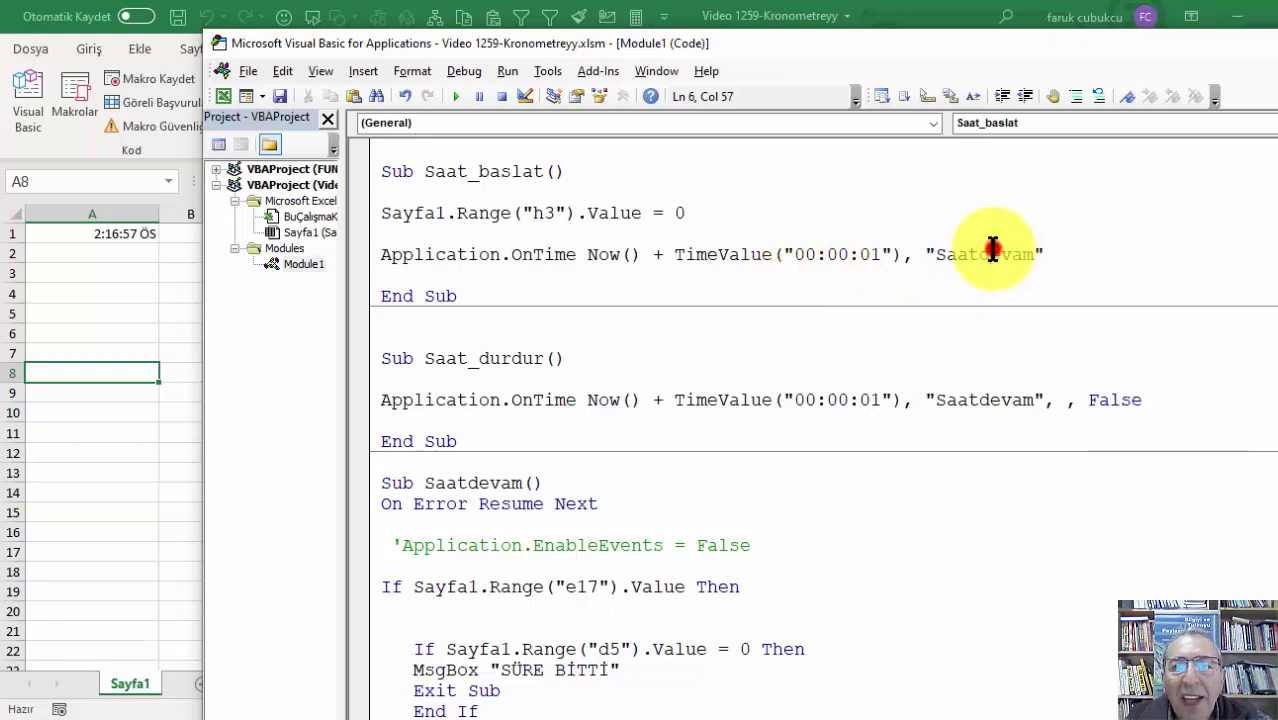
pyautogui.scroll(-1, 848, 350)
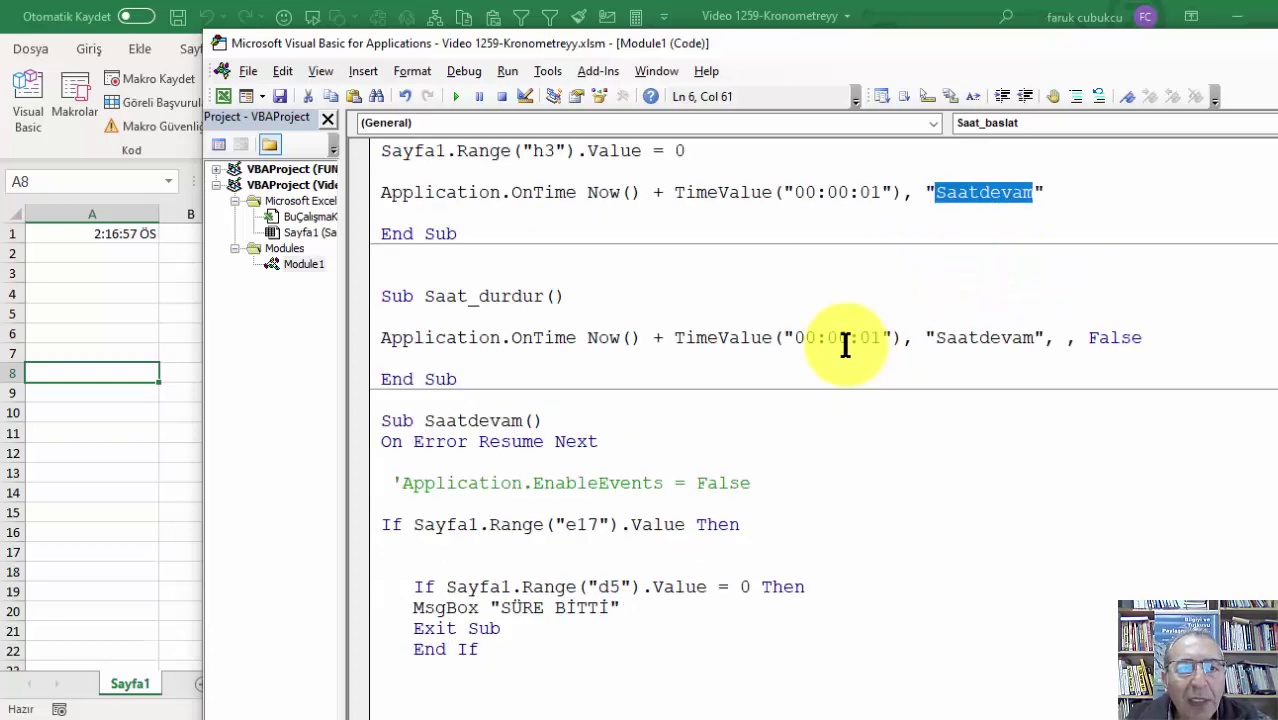
pyautogui.scroll(-1, 845, 345)
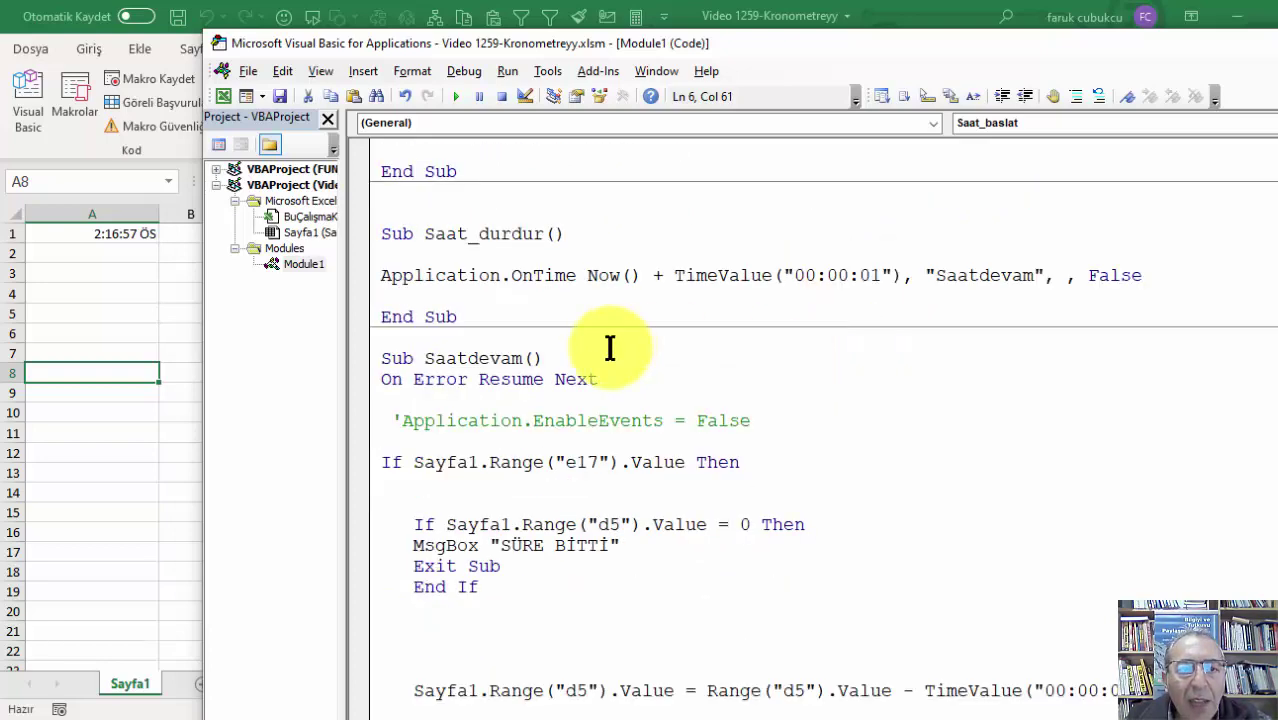
pyautogui.scroll(-1, 608, 345)
pyautogui.scroll(-2, 608, 346)
pyautogui.scroll(-2, 603, 338)
pyautogui.scroll(-1, 599, 332)
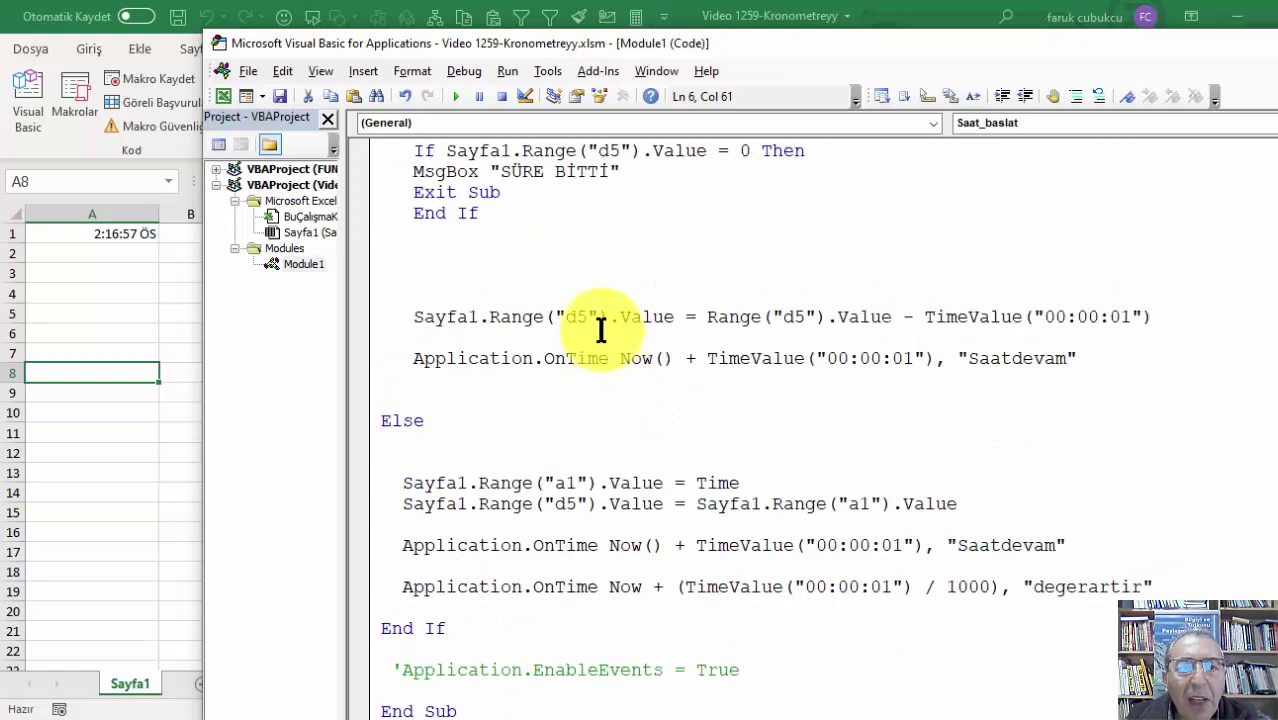
pyautogui.scroll(2, 599, 331)
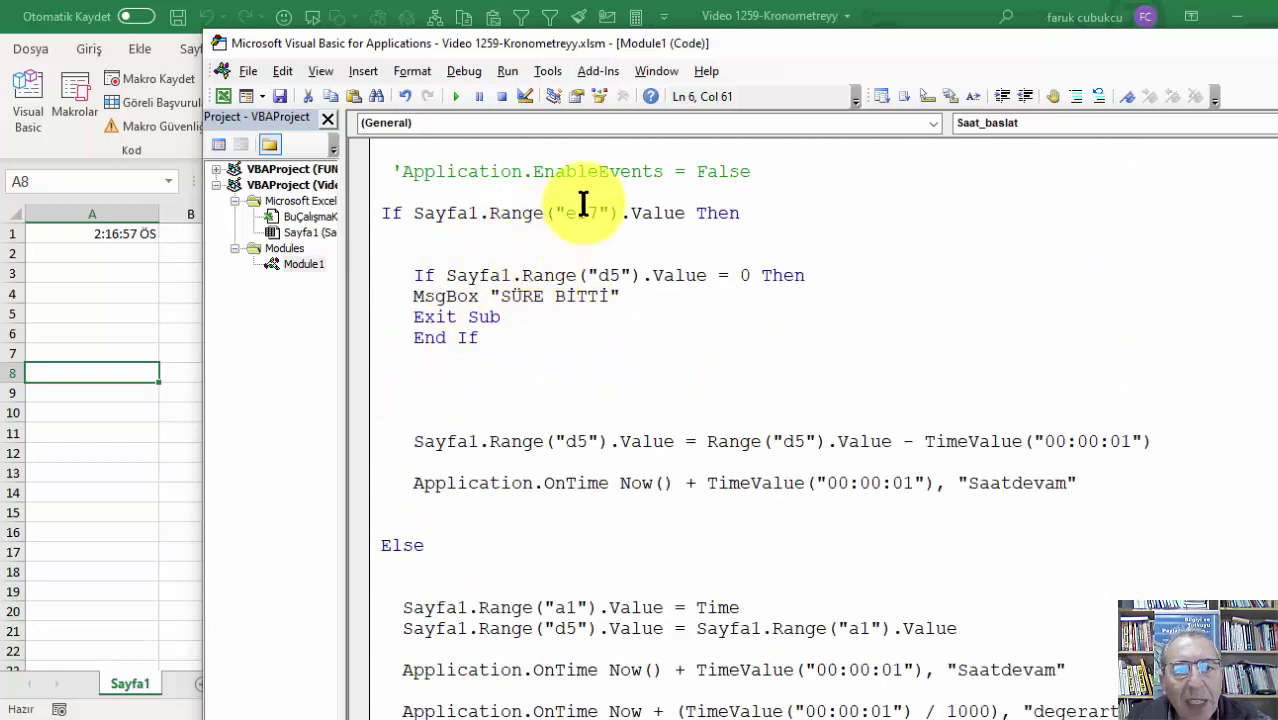
pyautogui.scroll(-1, 584, 203)
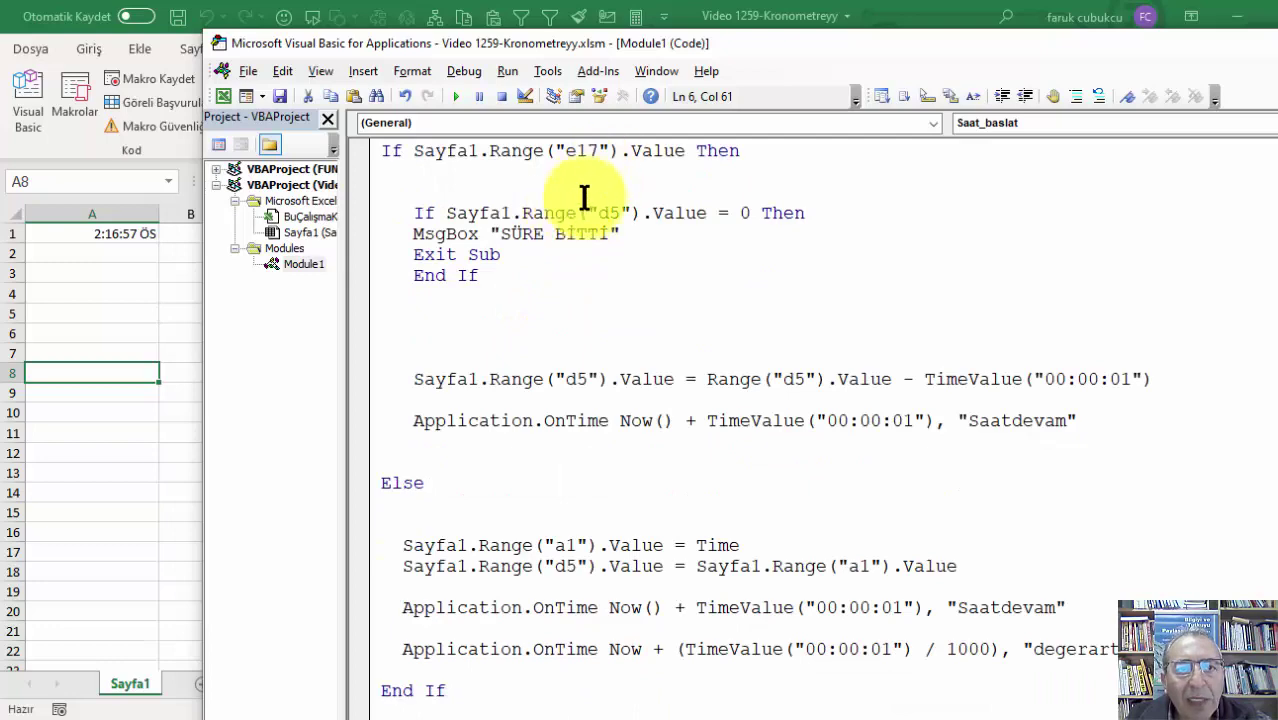
pyautogui.scroll(-1, 575, 235)
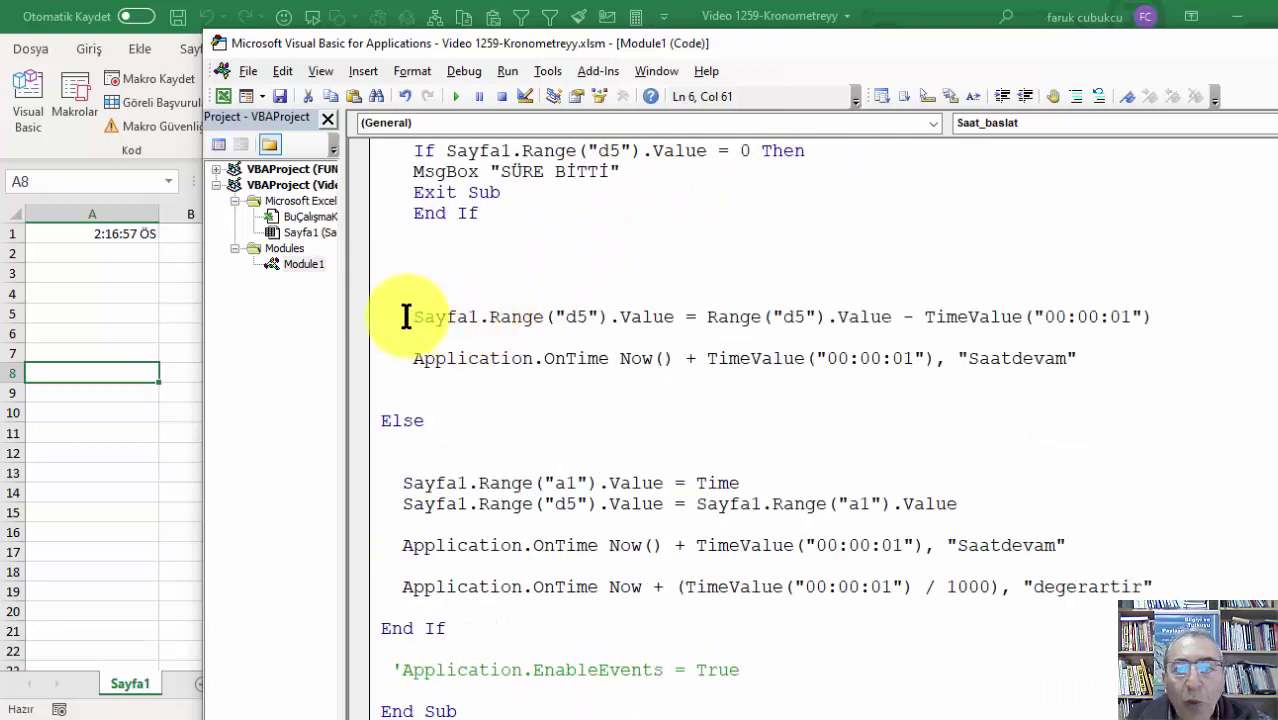
pyautogui.click(108, 330)
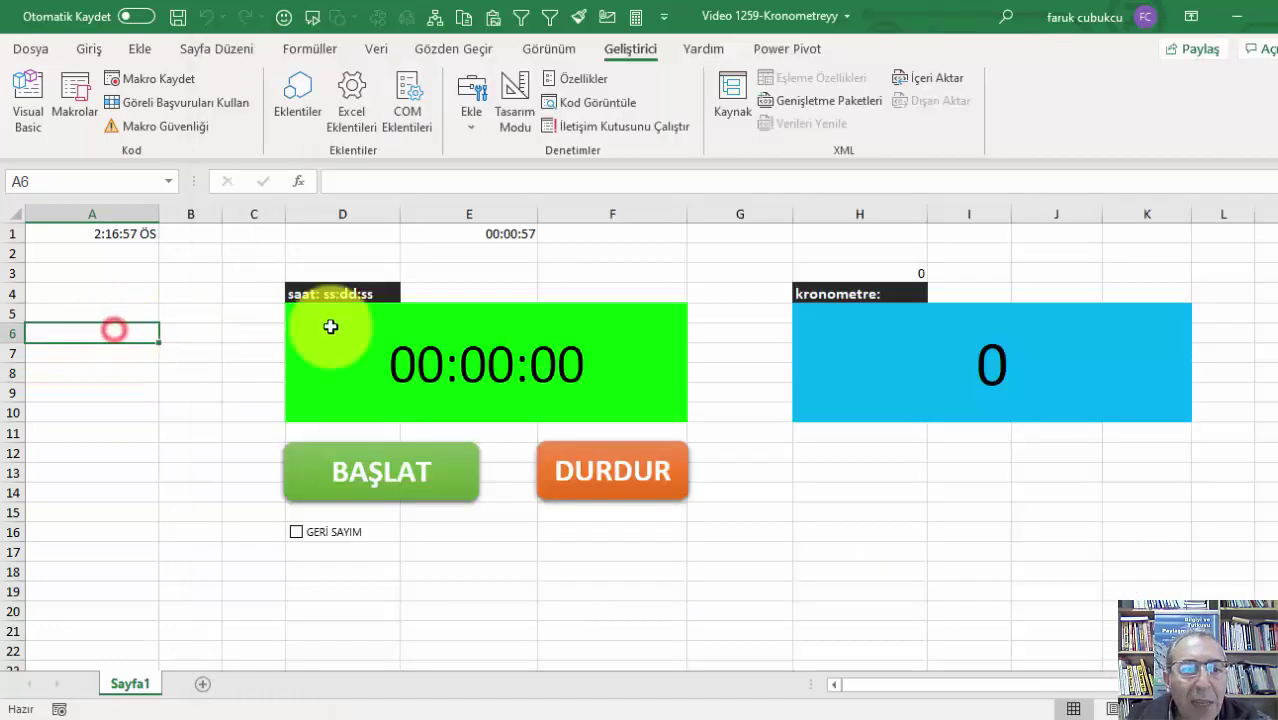
pyautogui.click(359, 326)
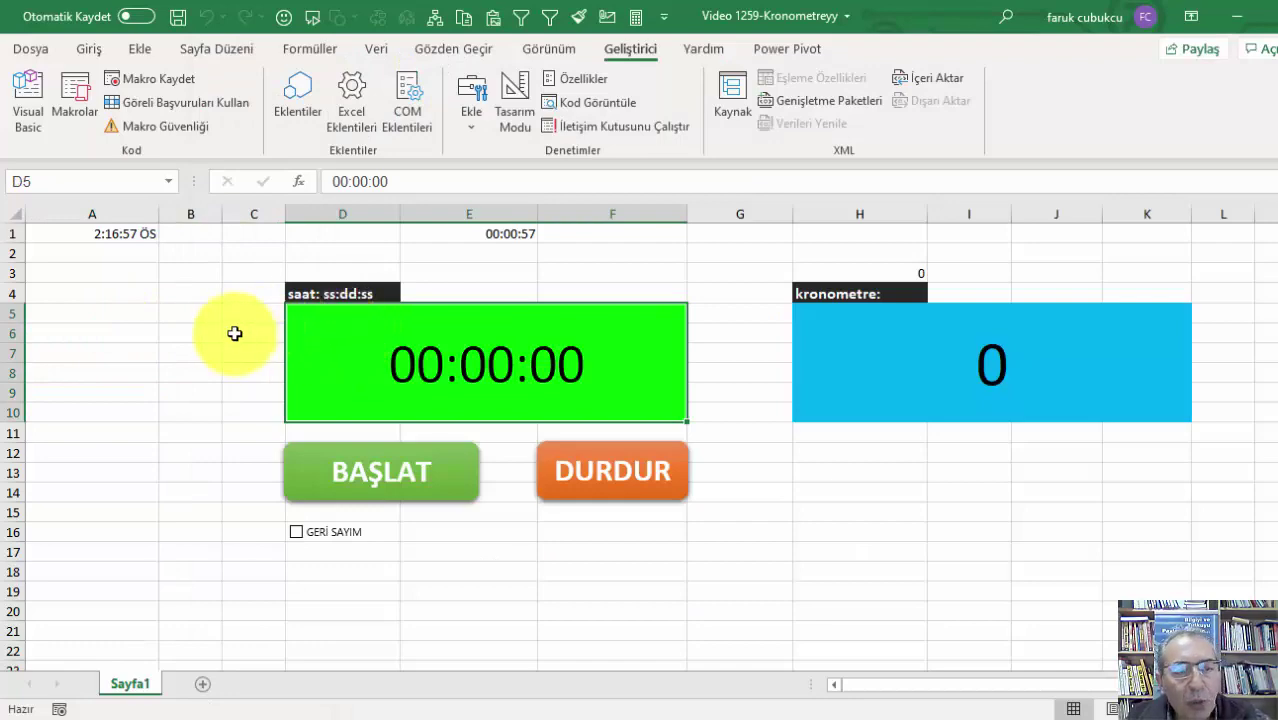
pyautogui.hotkey('alt', 'F11')
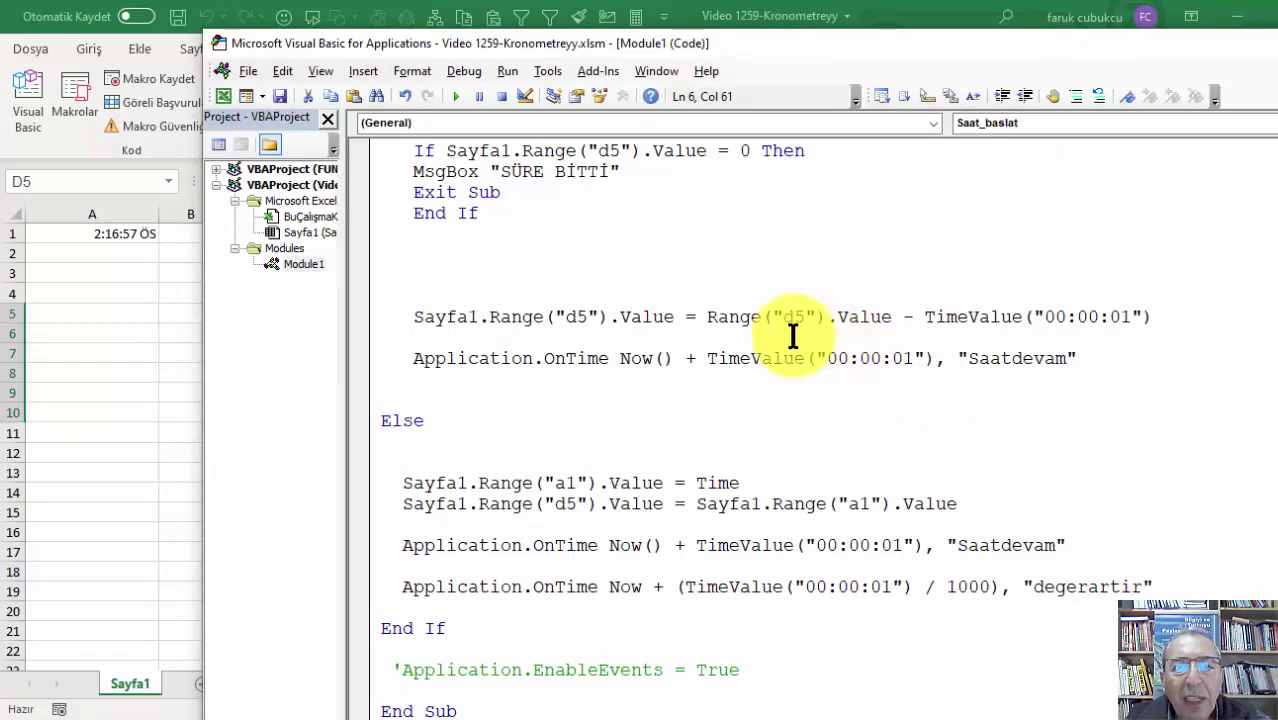
pyautogui.scroll(-3, 524, 362)
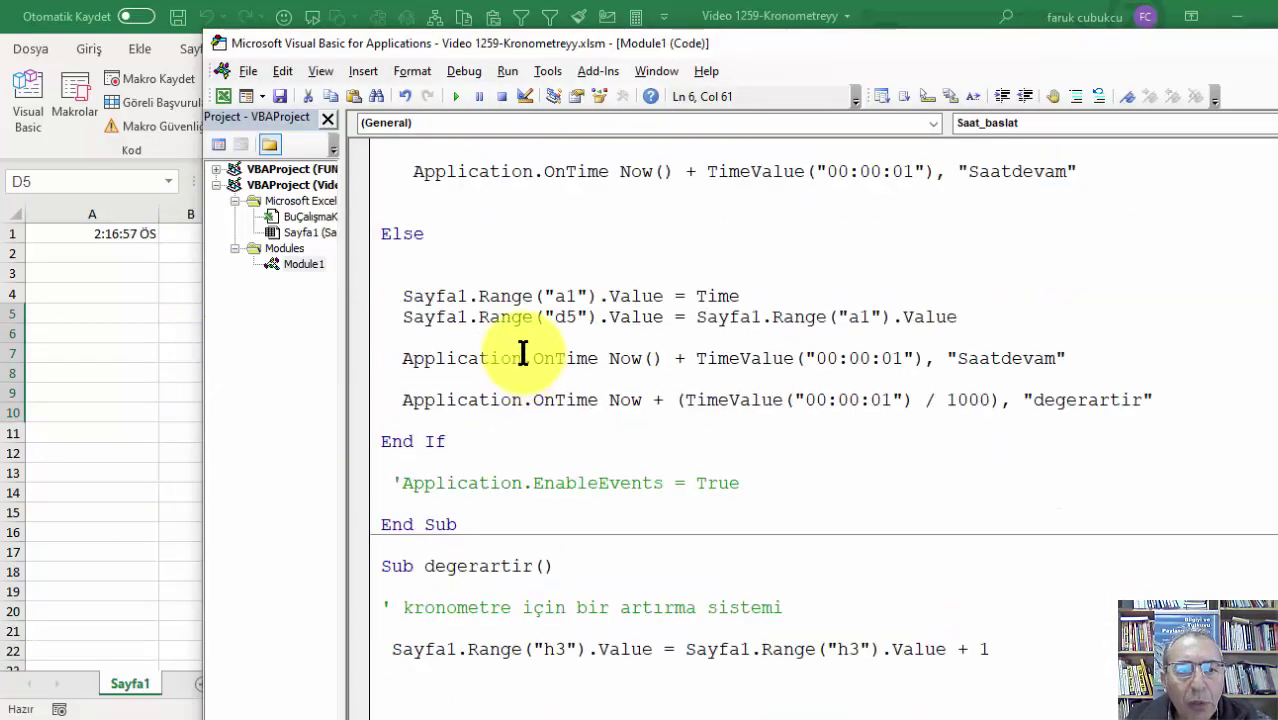
pyautogui.scroll(2, 500, 300)
pyautogui.scroll(-2, 505, 295)
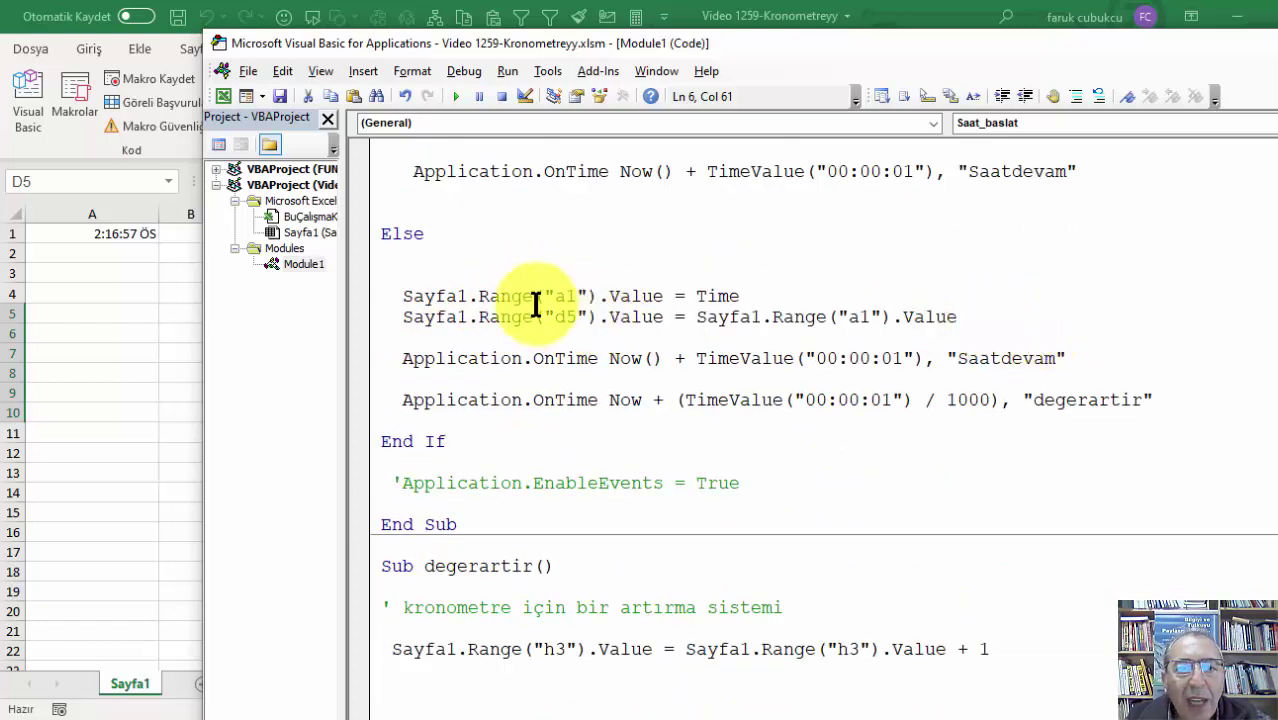
pyautogui.click(39, 265)
pyautogui.click(91, 237)
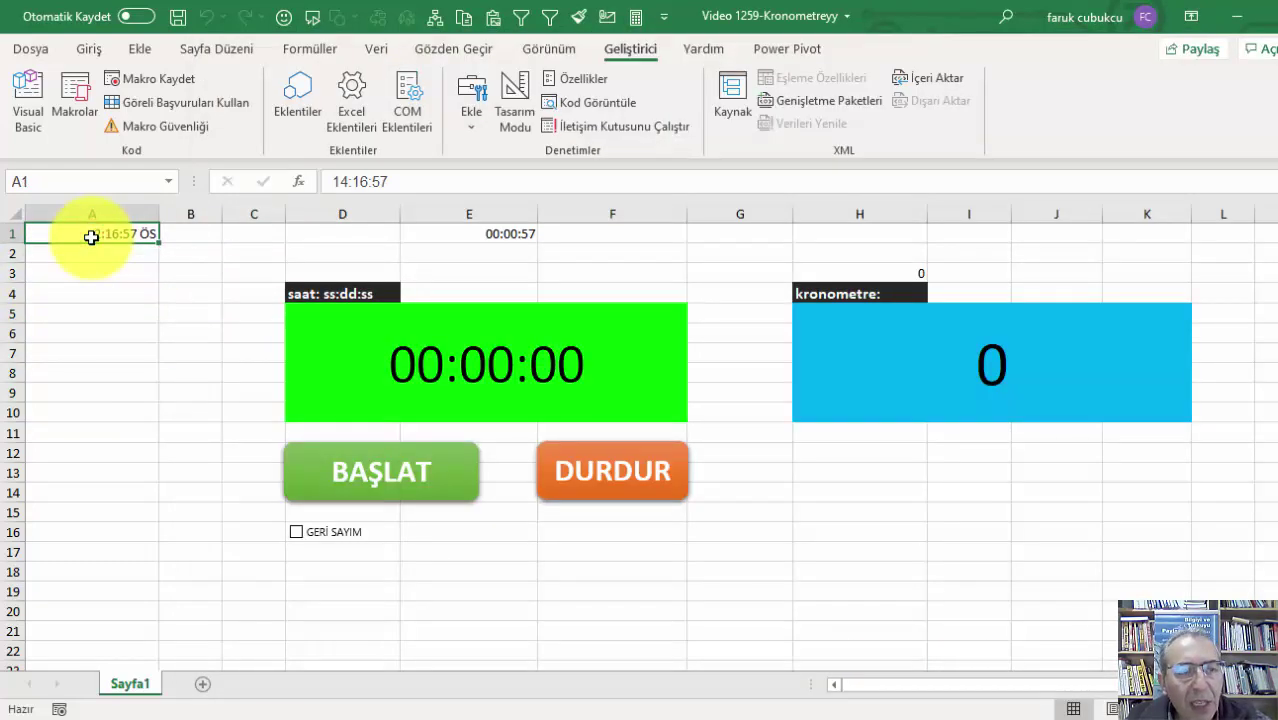
pyautogui.hotkey('alt', 'Tab')
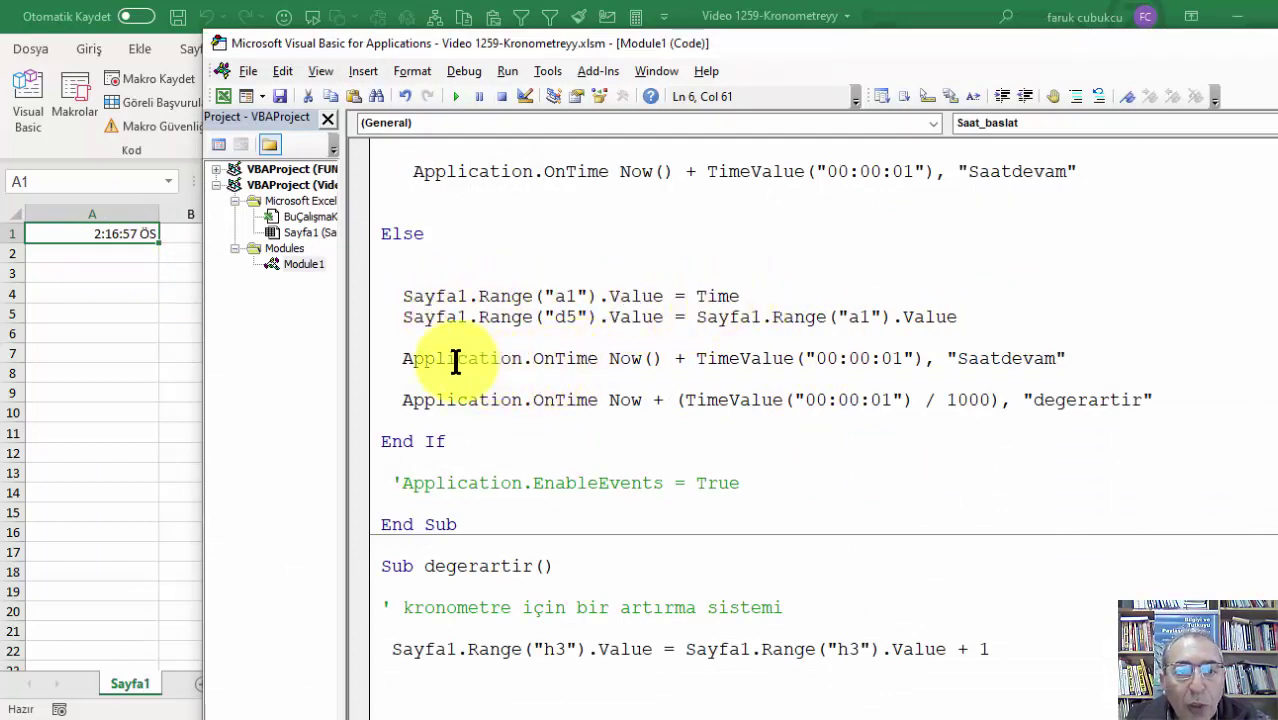
pyautogui.moveTo(1077, 358); pyautogui.dragTo(397, 358)
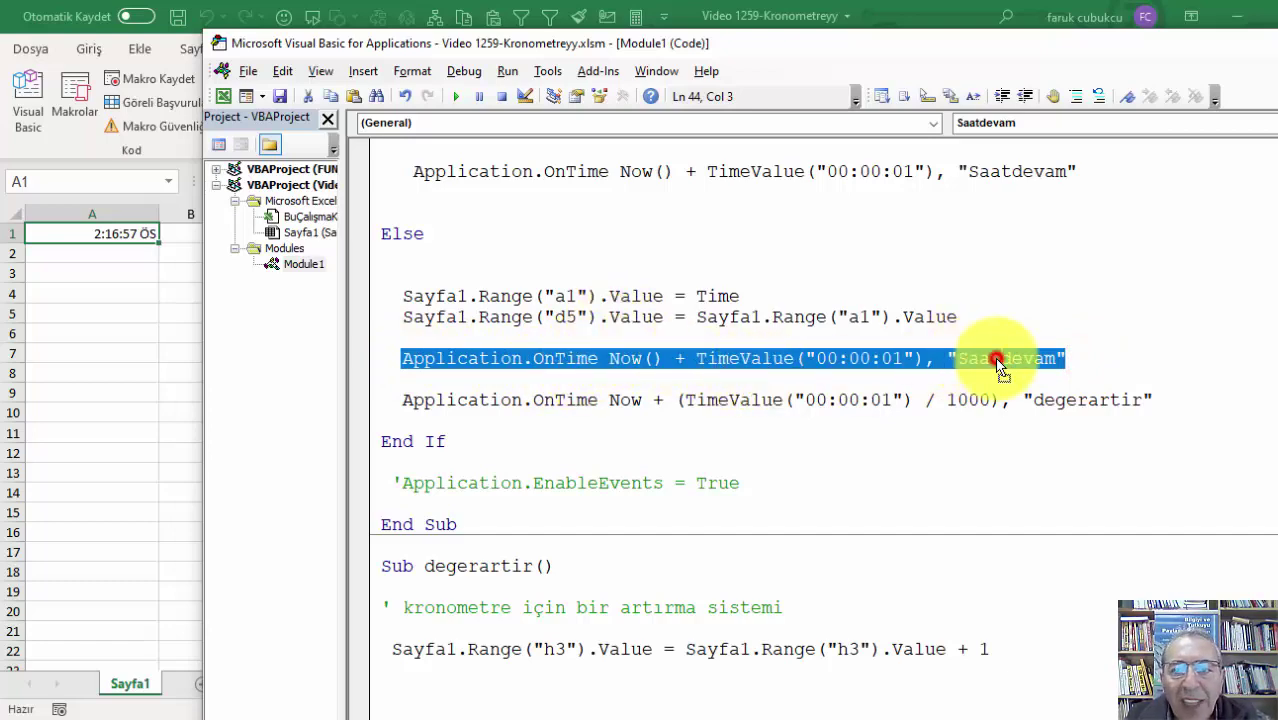
# Scroll through the Module1 stopwatch code, briefly checking the worksheet with Alt+F11.
pyautogui.scroll(2, 887, 357)
pyautogui.scroll(3, 645, 357)
pyautogui.scroll(3, 445, 272)
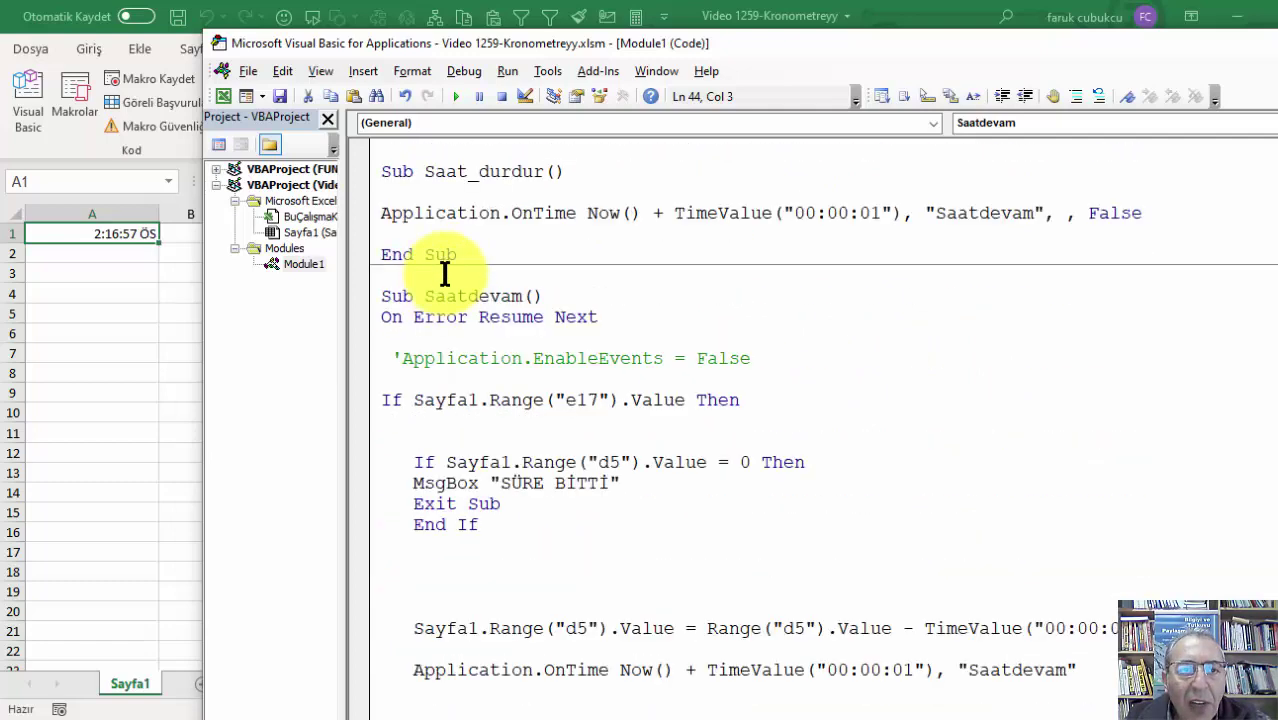
pyautogui.scroll(-4, 463, 294)
pyautogui.scroll(-3, 466, 306)
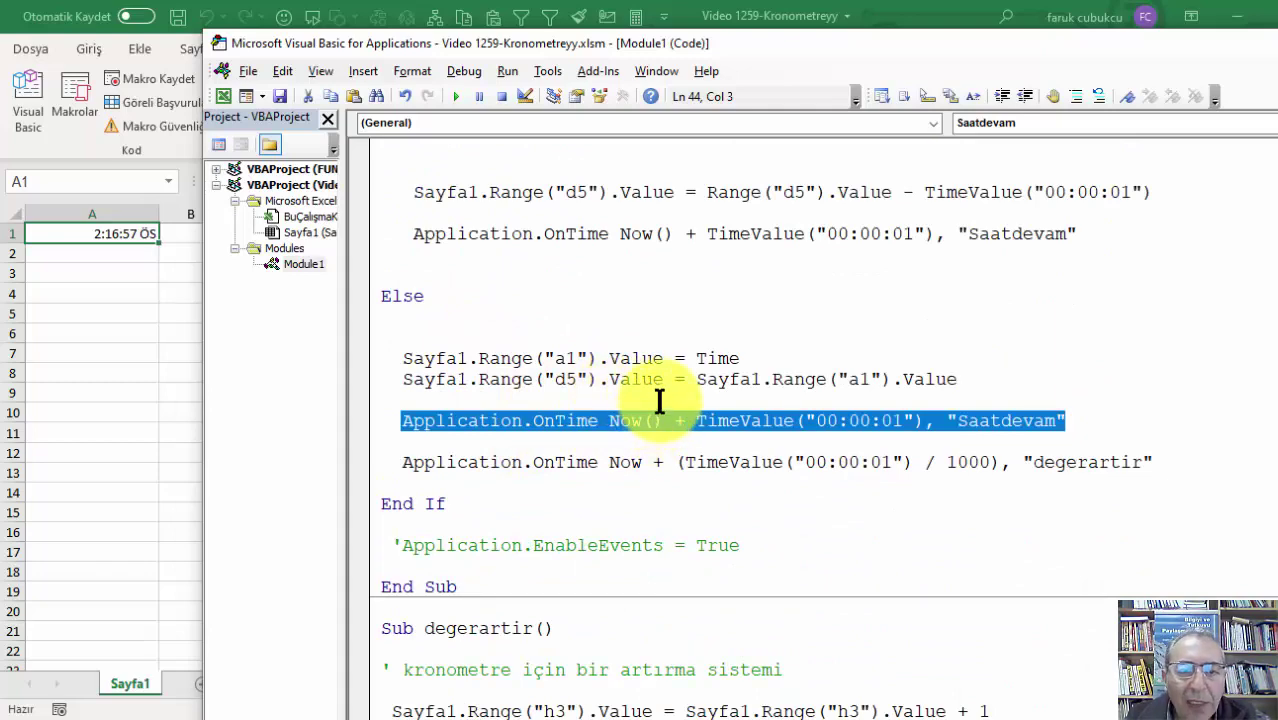
pyautogui.scroll(3, 660, 384)
pyautogui.scroll(1, 660, 384)
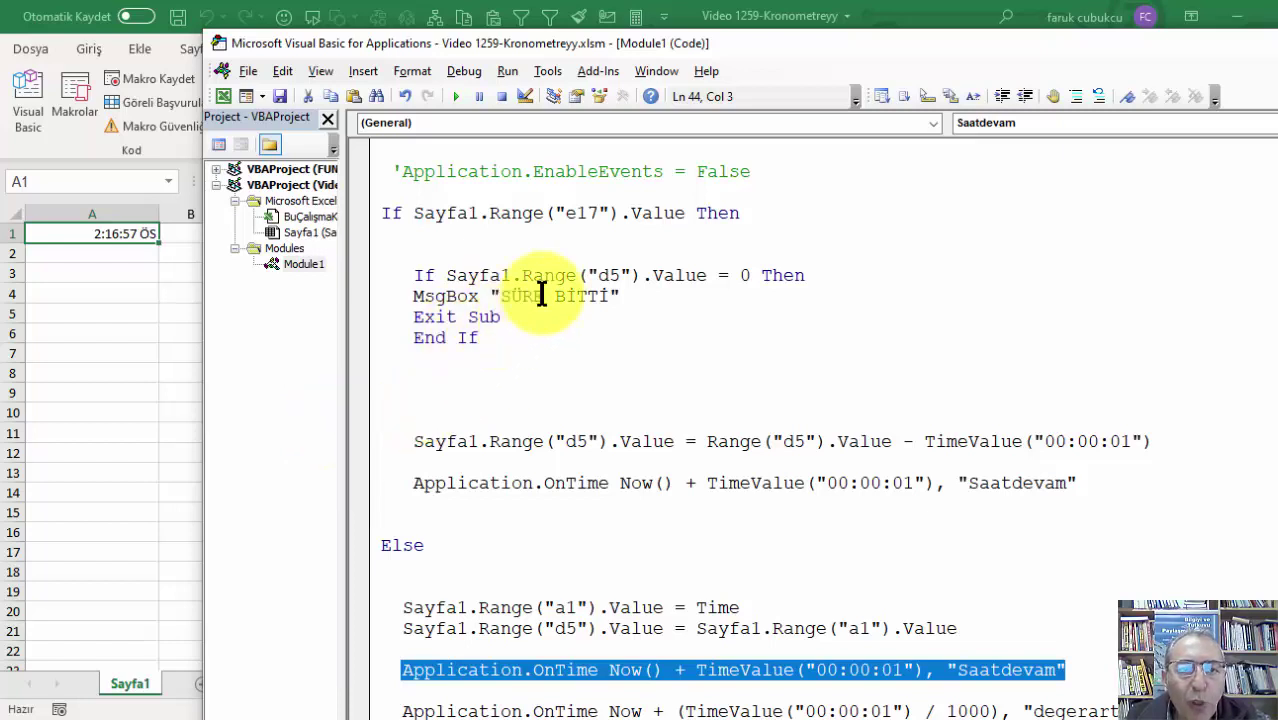
pyautogui.scroll(-1, 576, 325)
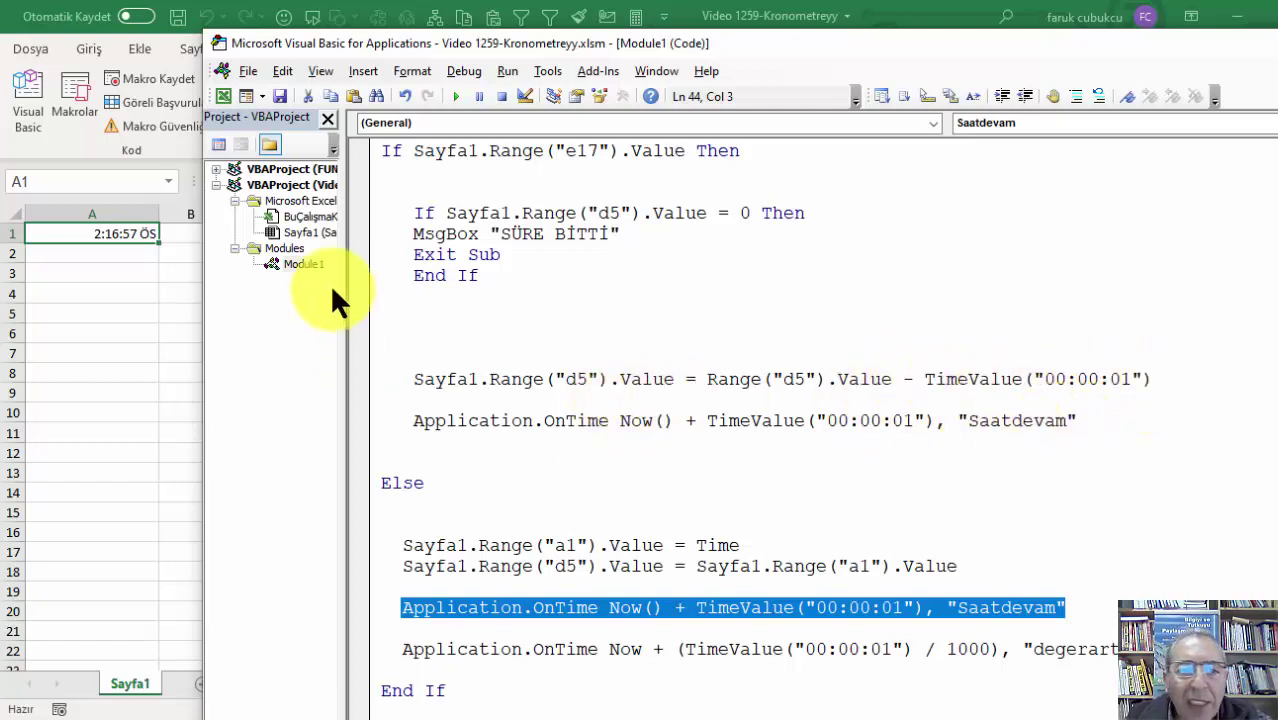
pyautogui.scroll(2, 412, 273)
pyautogui.scroll(-3, 448, 280)
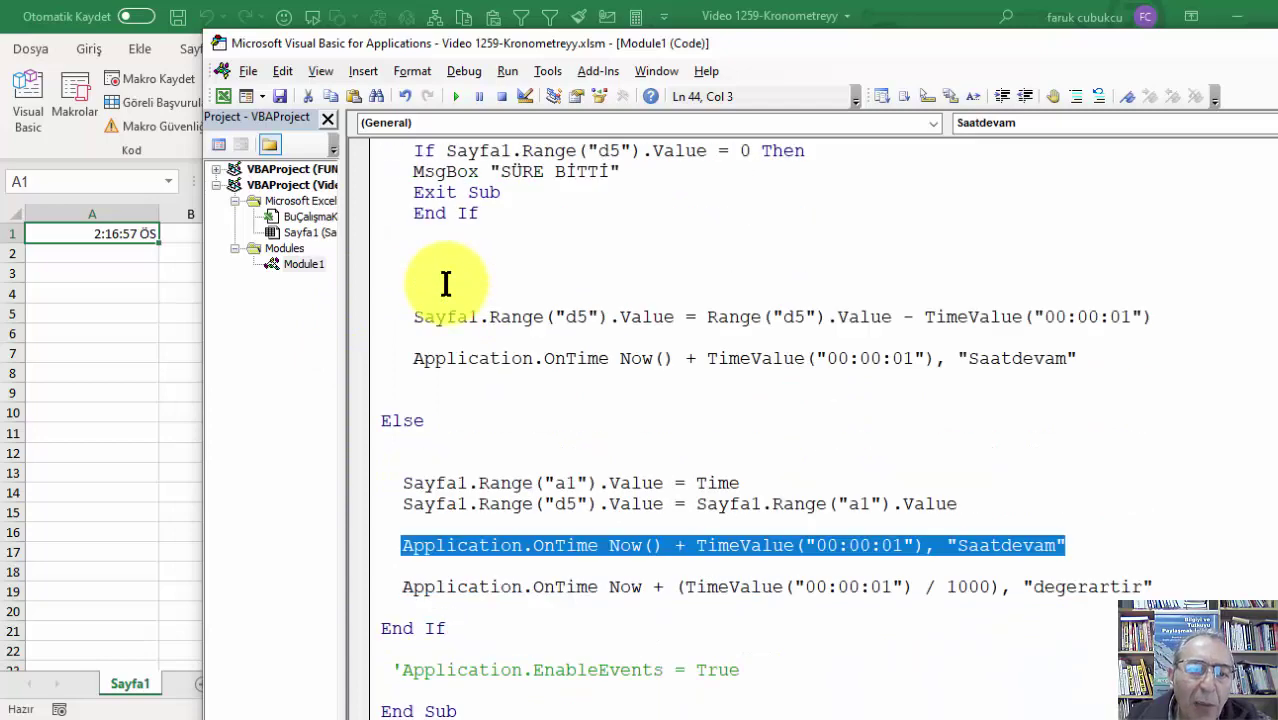
pyautogui.scroll(-1, 448, 280)
pyautogui.hotkey('alt', 'F11')
pyautogui.click(85, 365)
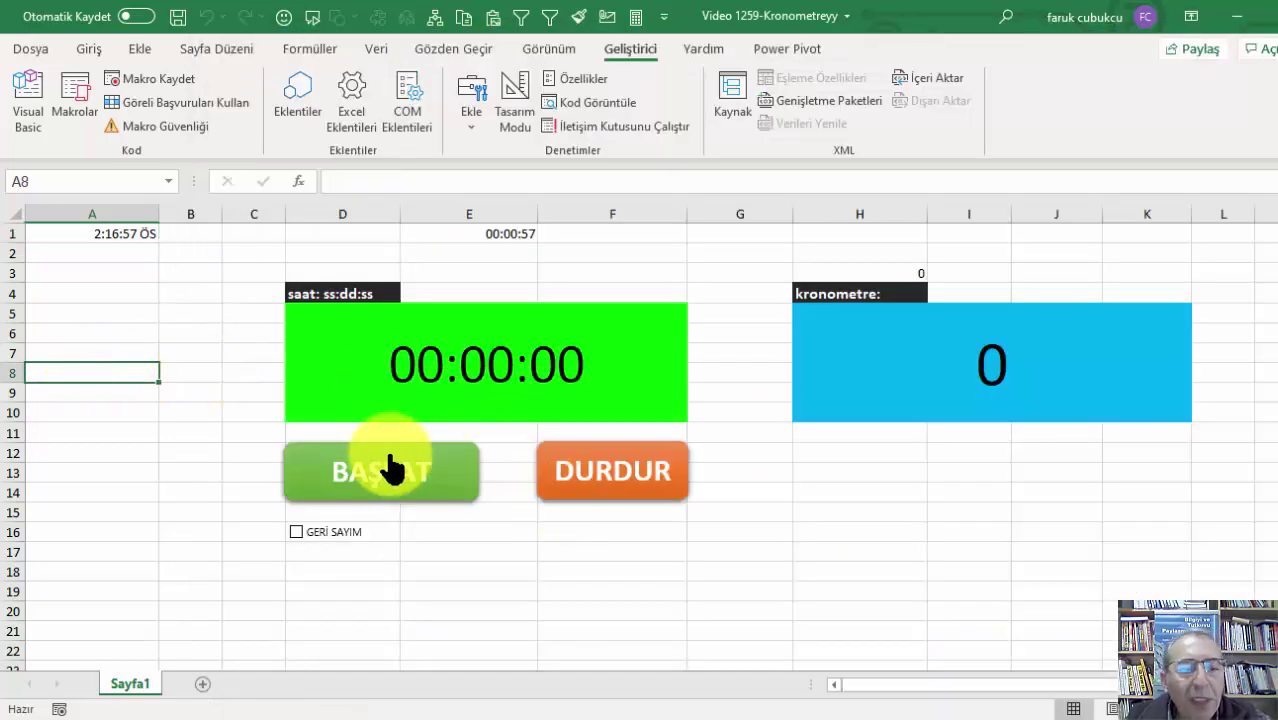
pyautogui.hotkey('alt', 'F11')
# Select the Application.OnTime scheduling line in Saat_baslat.
pyautogui.scroll(-1, 419, 448)
pyautogui.scroll(-2, 476, 456)
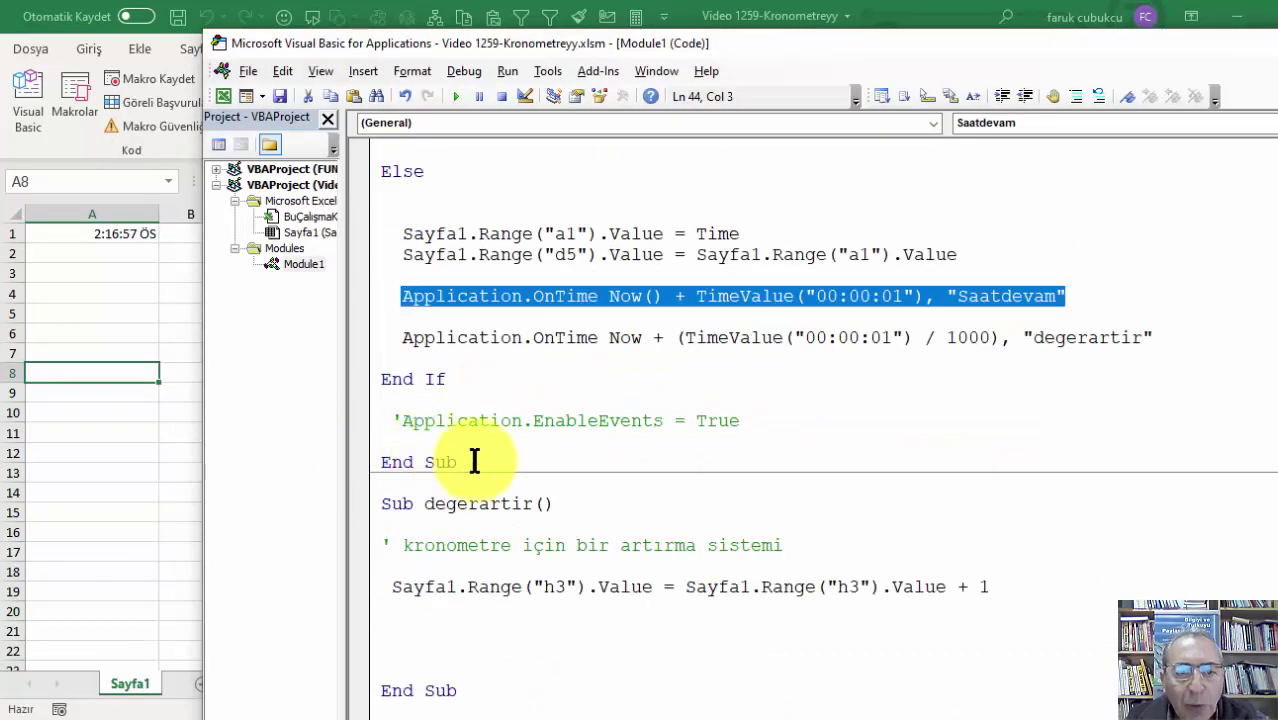
pyautogui.scroll(-1, 479, 528)
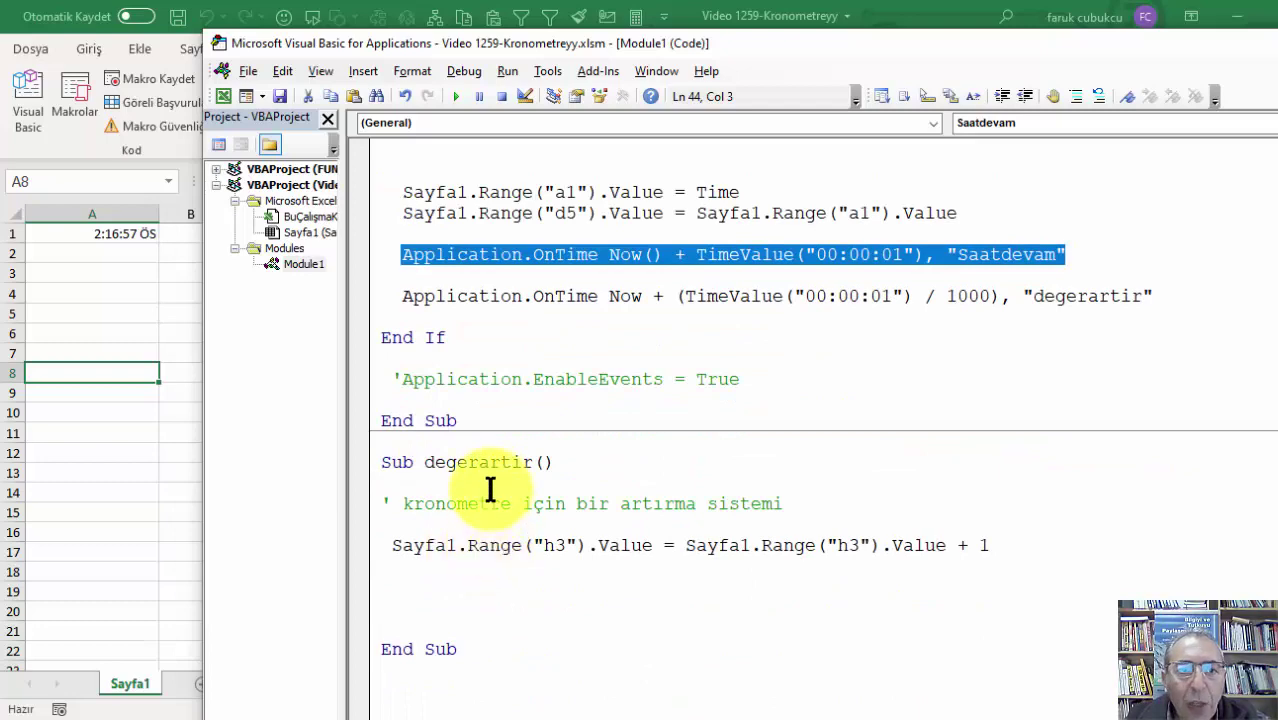
pyautogui.scroll(3, 490, 485)
pyautogui.scroll(4, 491, 485)
pyautogui.scroll(3, 491, 485)
pyautogui.scroll(1, 491, 420)
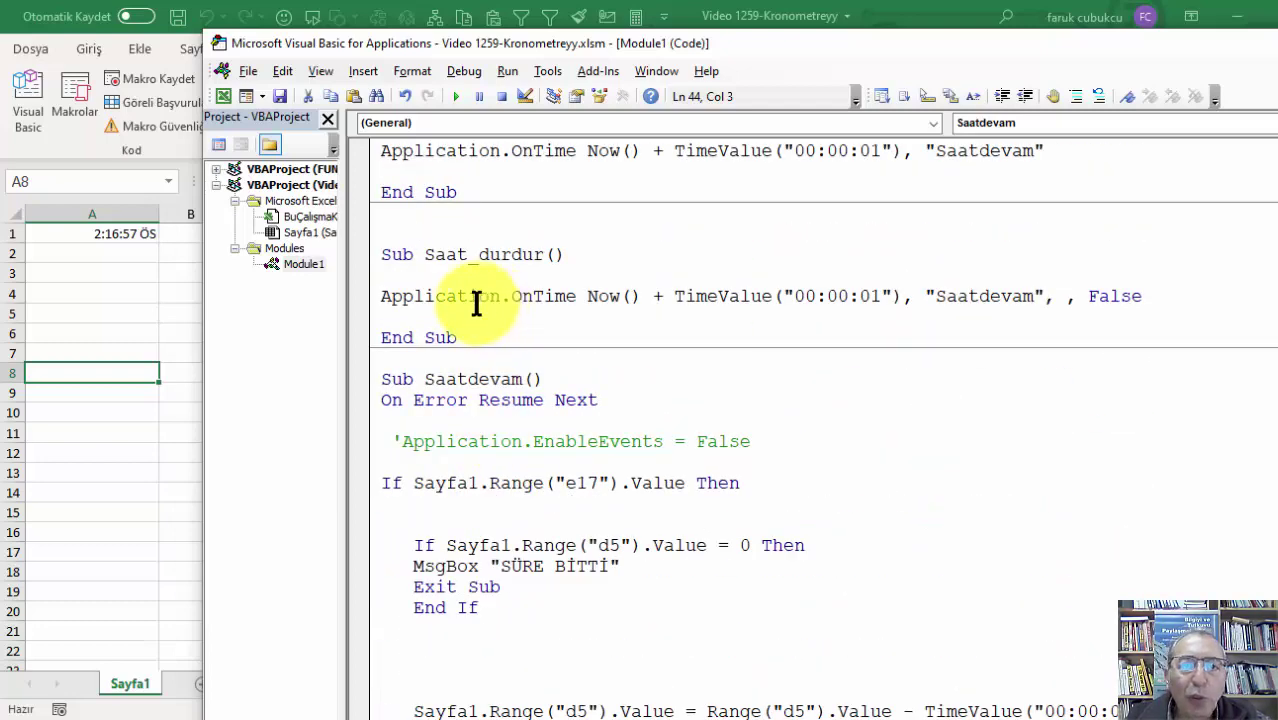
pyautogui.scroll(1, 476, 300)
pyautogui.scroll(1, 476, 300)
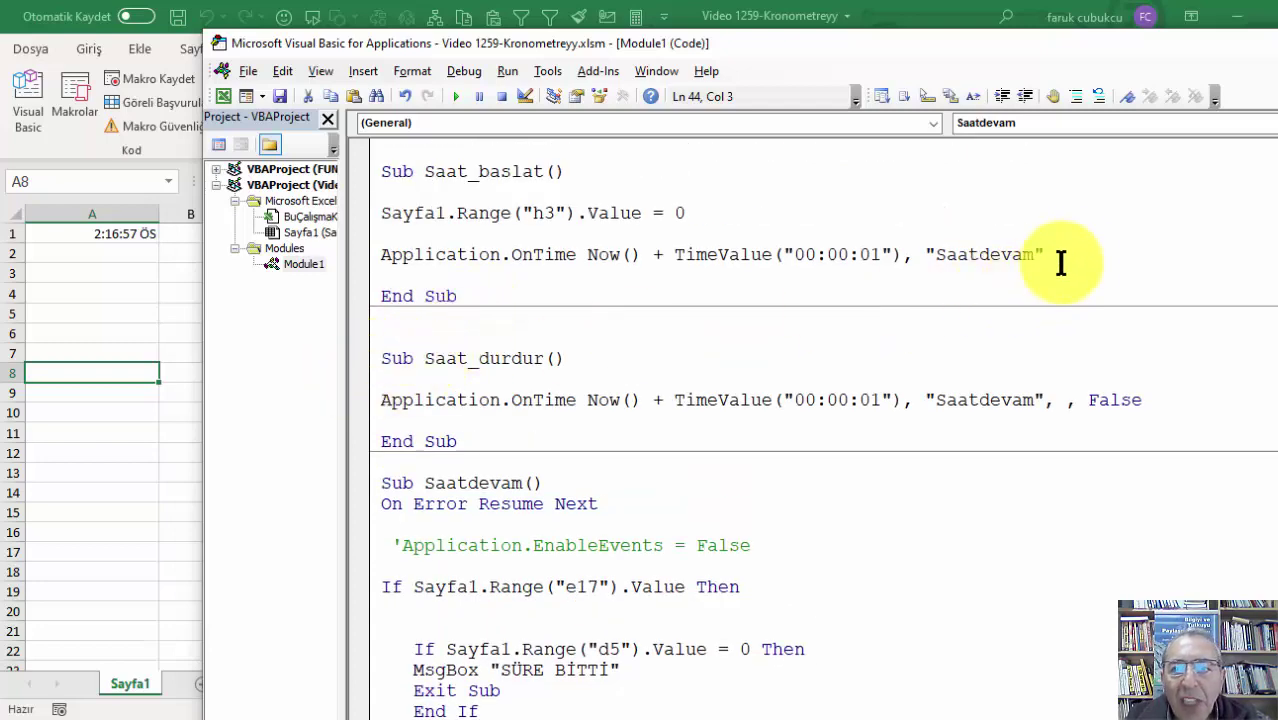
pyautogui.moveTo(1062, 254); pyautogui.dragTo(370, 254)
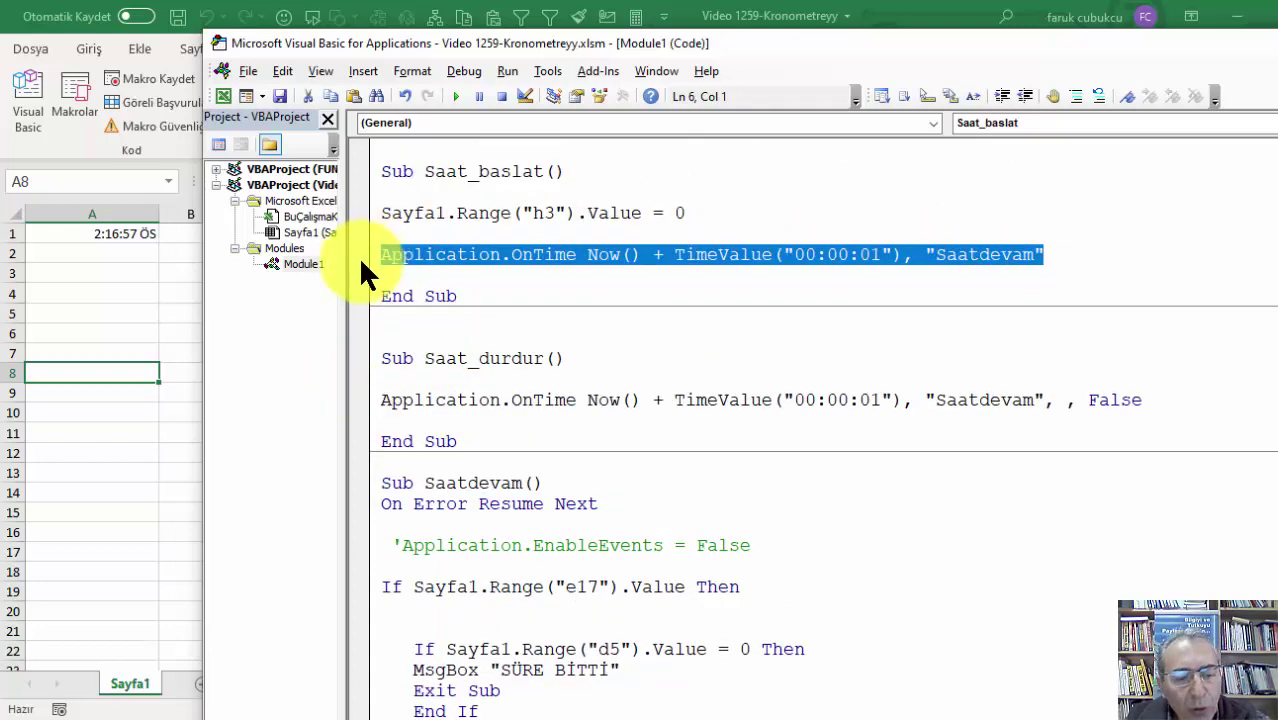
# Review Saatdevam's line storing the current time in a1, then return to Sayfa1.
pyautogui.scroll(-2, 370, 270)
pyautogui.scroll(-4, 400, 285)
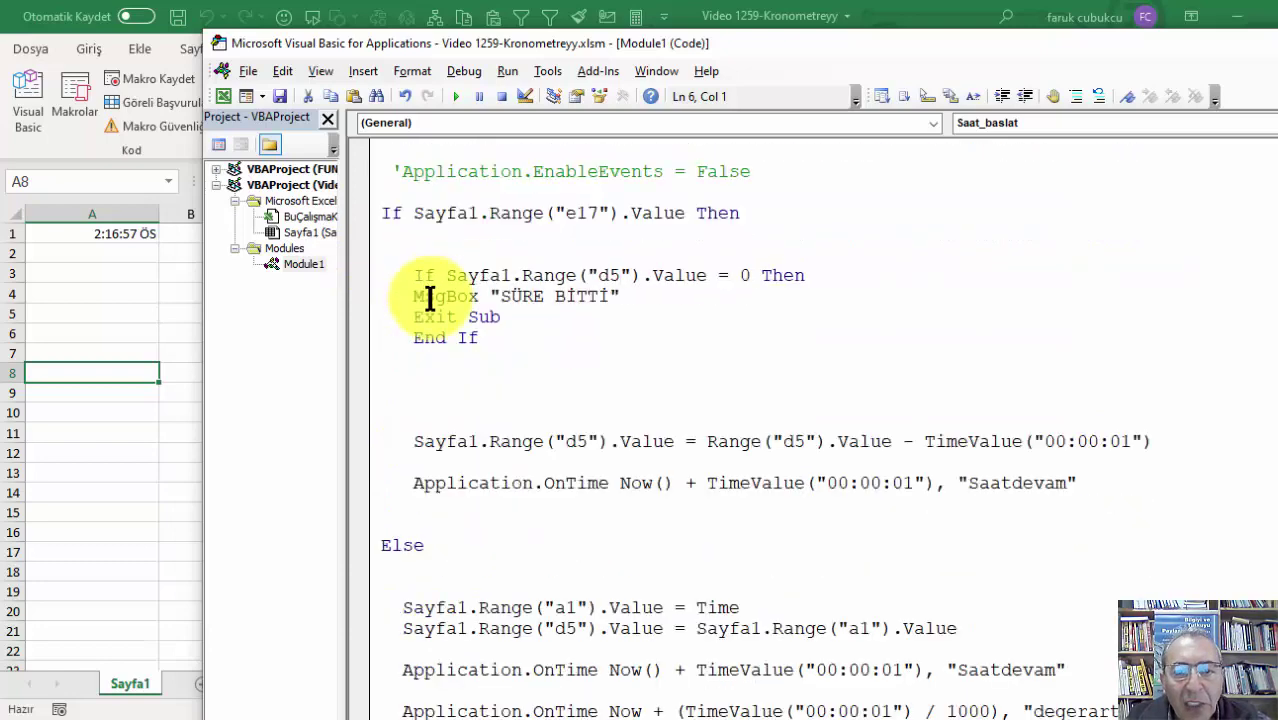
pyautogui.scroll(-2, 680, 495)
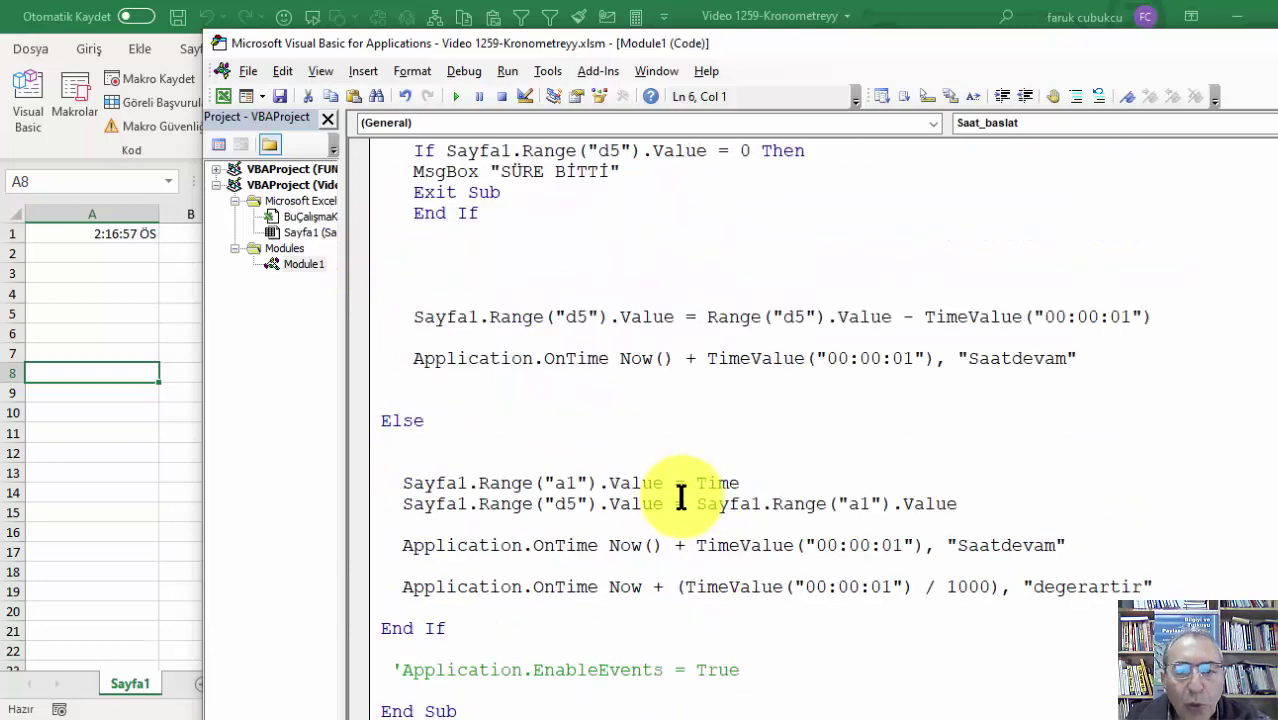
pyautogui.scroll(-1, 680, 515)
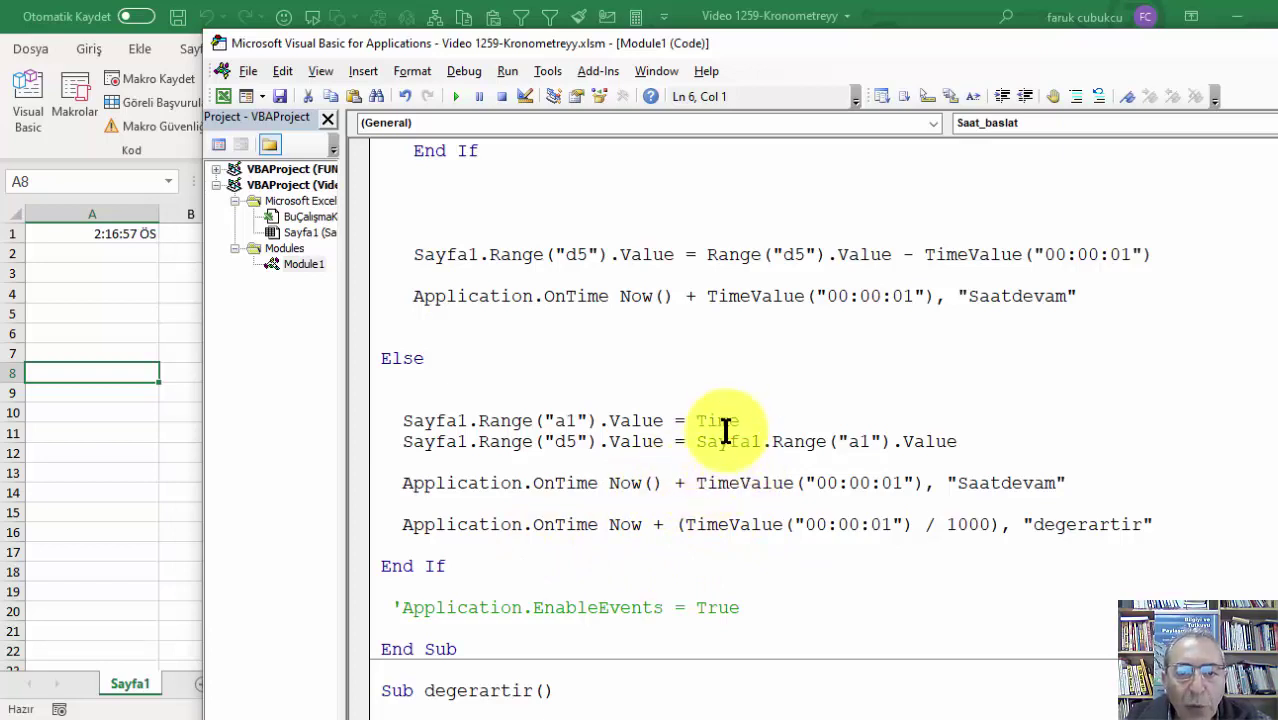
pyautogui.click(717, 420)
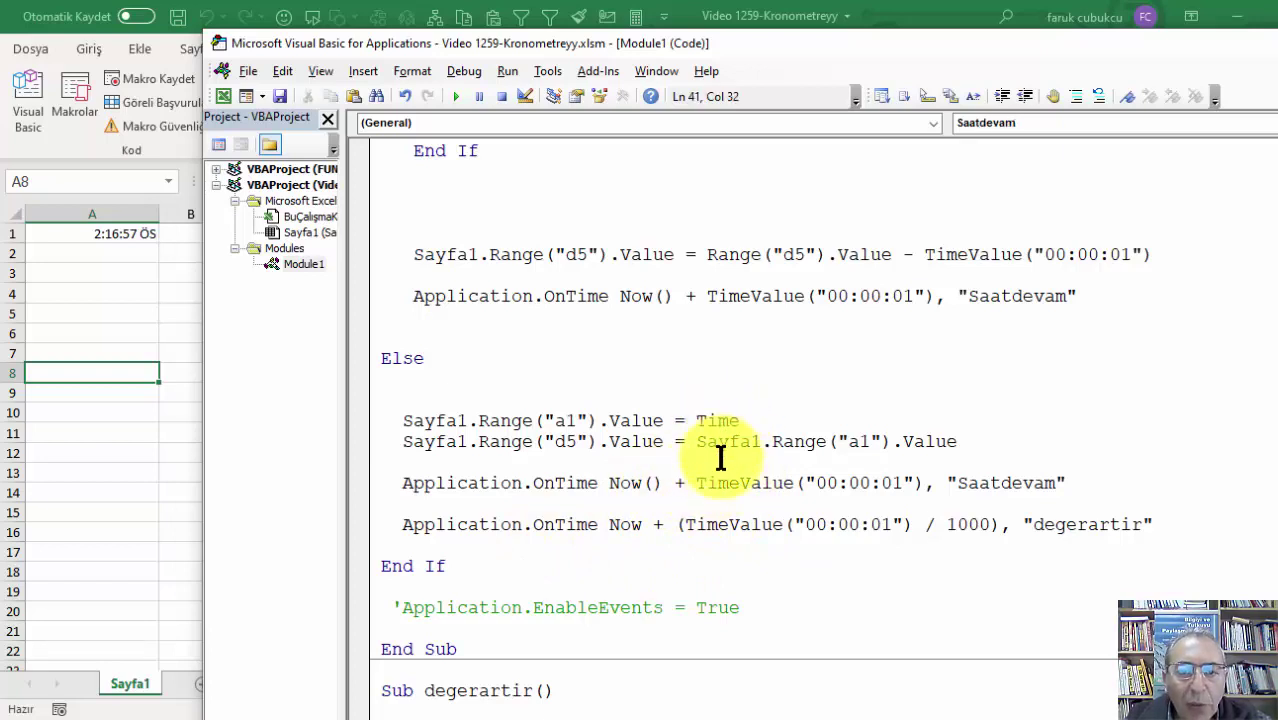
pyautogui.click(115, 432)
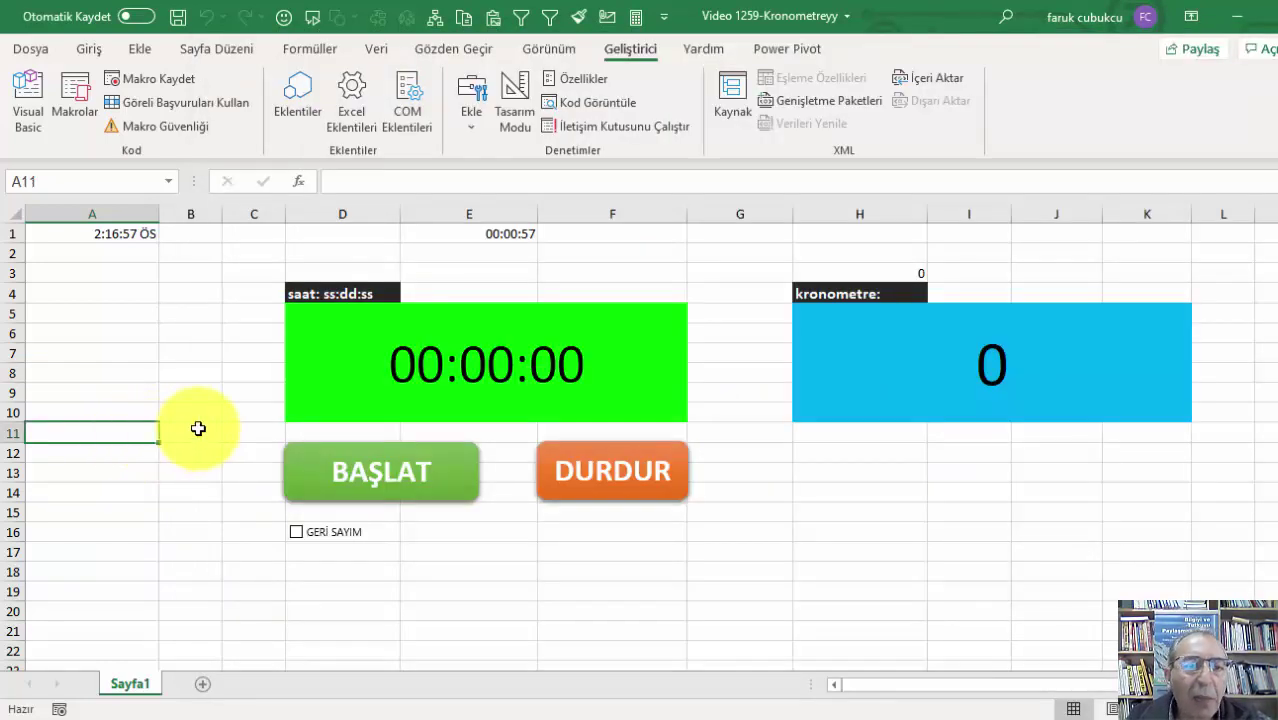
# Add sheet Sayfa2 and merge D5:G10 into one centred cell.
pyautogui.click(201, 683)
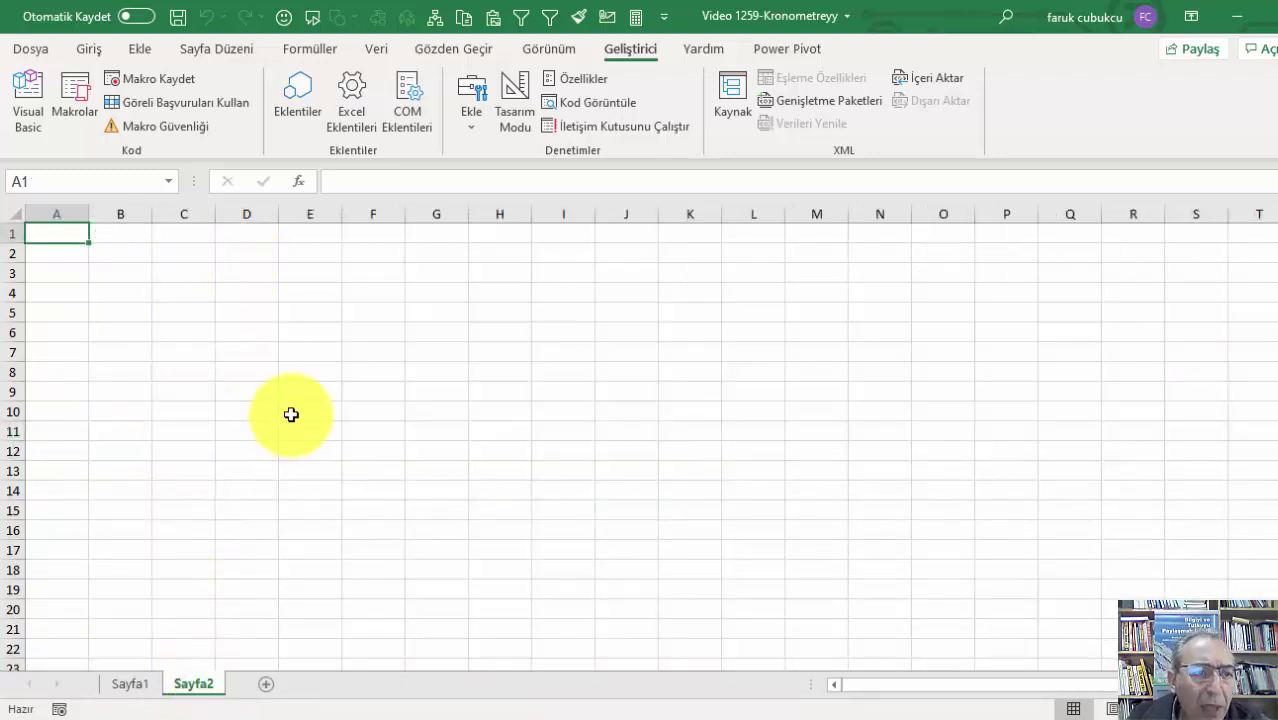
pyautogui.click(261, 315)
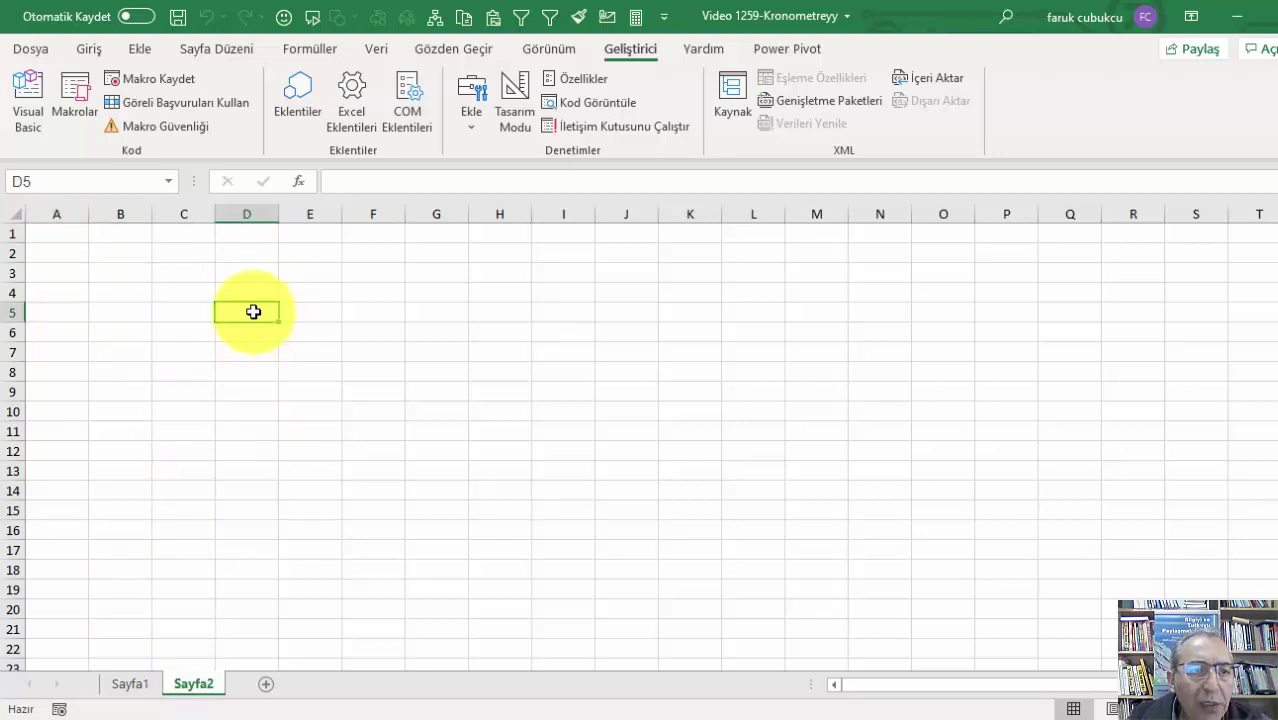
pyautogui.moveTo(253, 312); pyautogui.dragTo(451, 404)
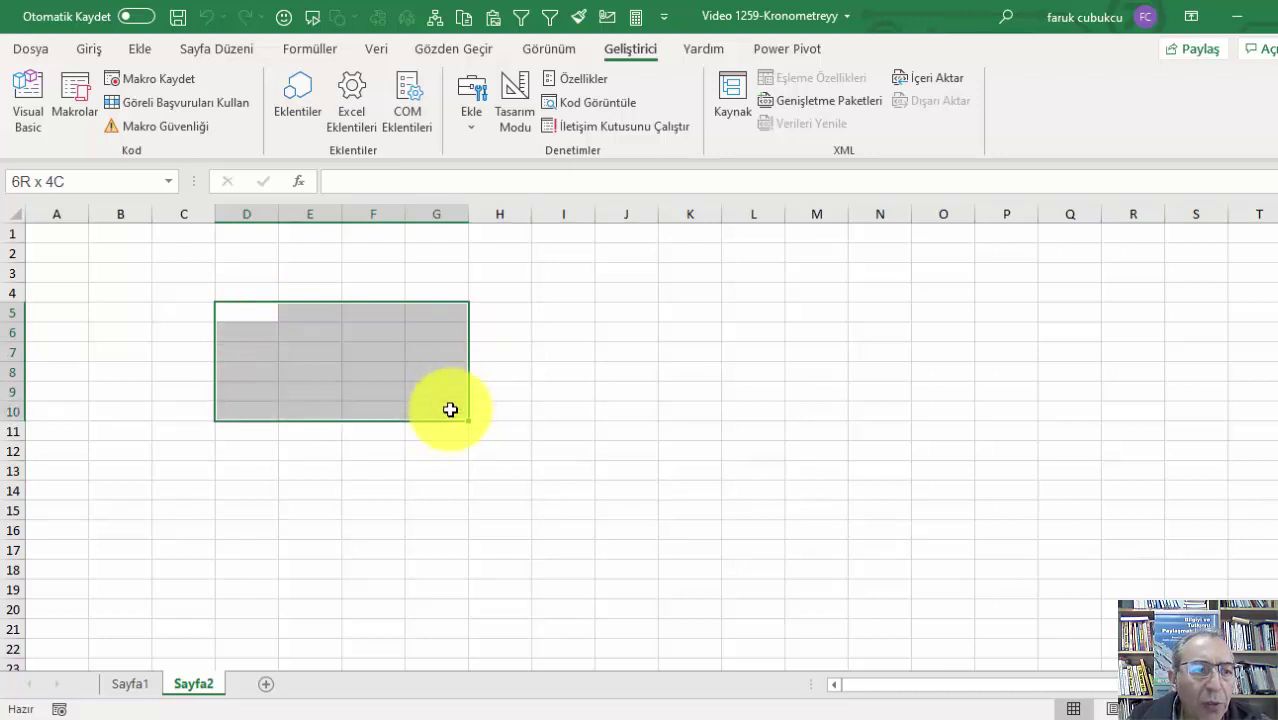
pyautogui.click(89, 48)
pyautogui.click(498, 117)
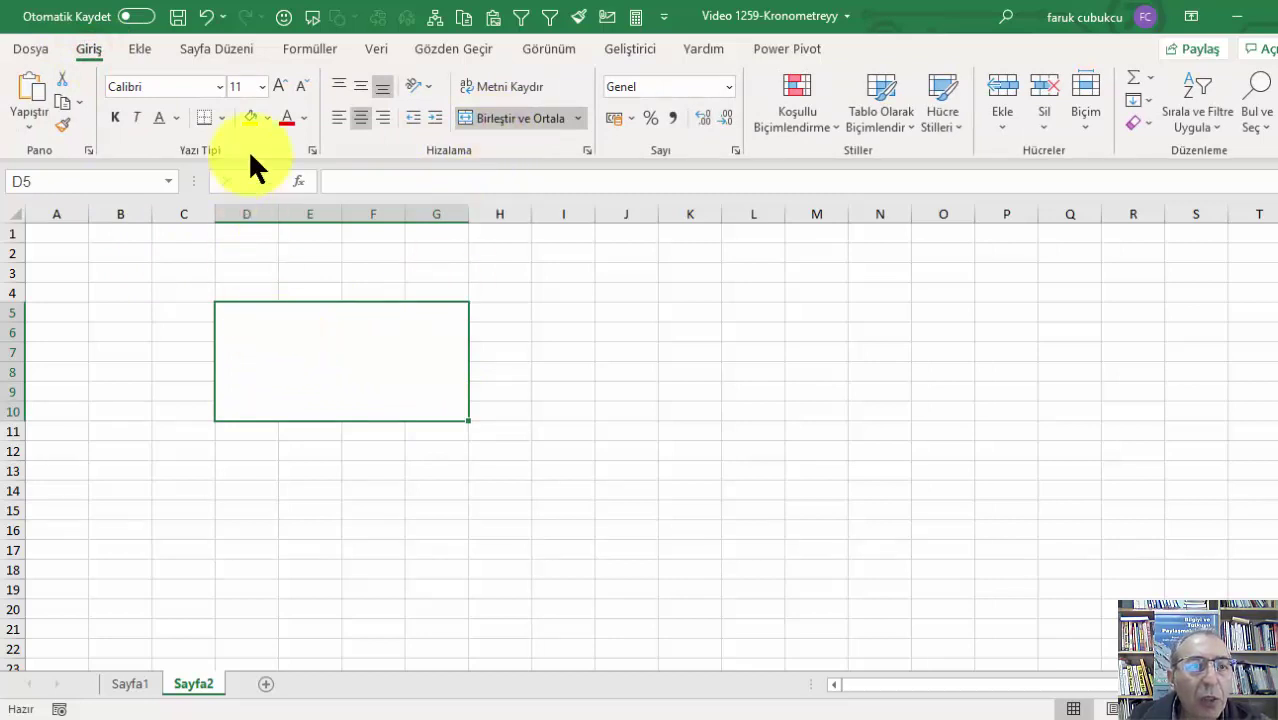
# Enlarge the merged display cell's font to 18 and middle-align its text.
pyautogui.click(279, 86)
pyautogui.click(279, 86)
pyautogui.click(279, 86)
pyautogui.click(279, 86)
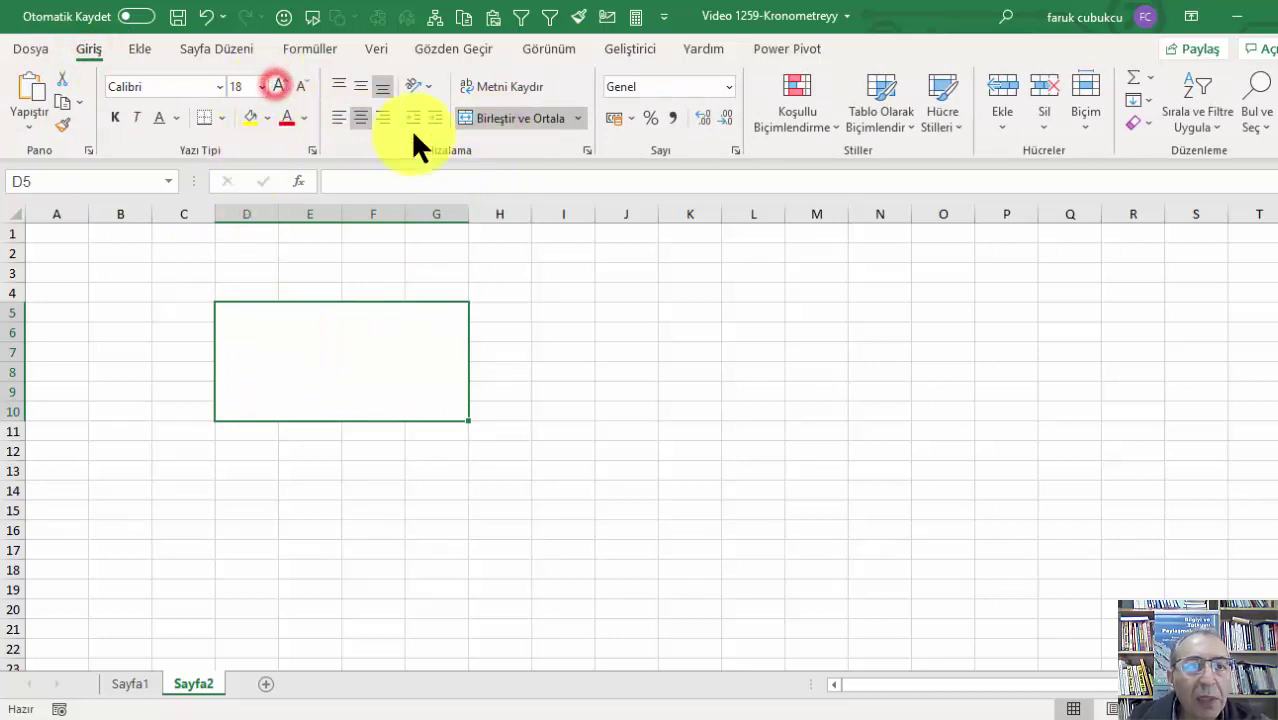
pyautogui.click(362, 86)
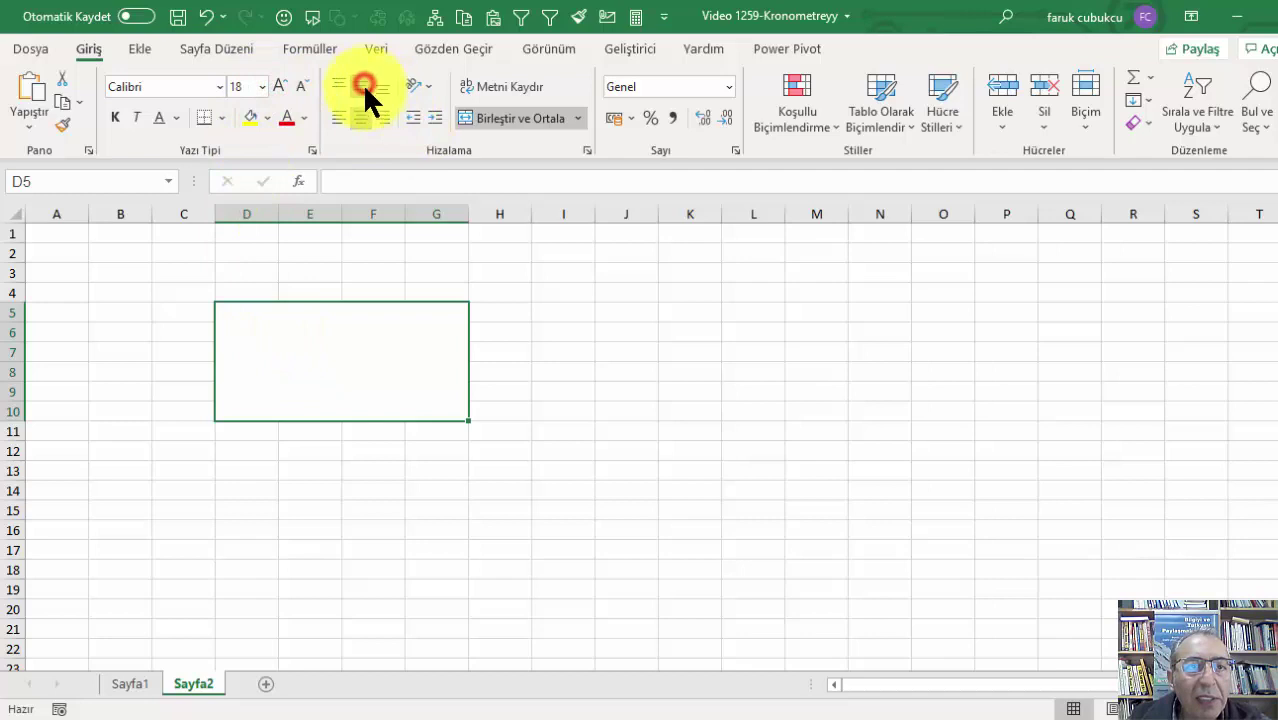
pyautogui.click(475, 115)
pyautogui.click(476, 117)
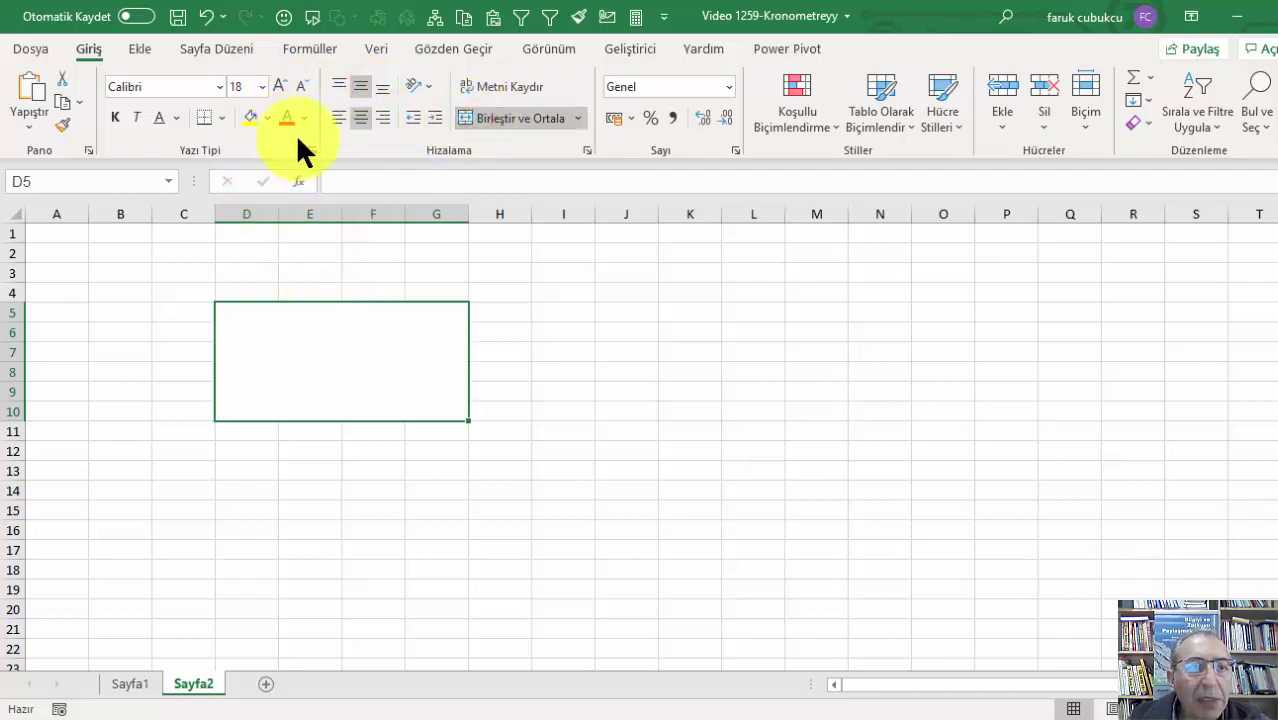
pyautogui.click(140, 50)
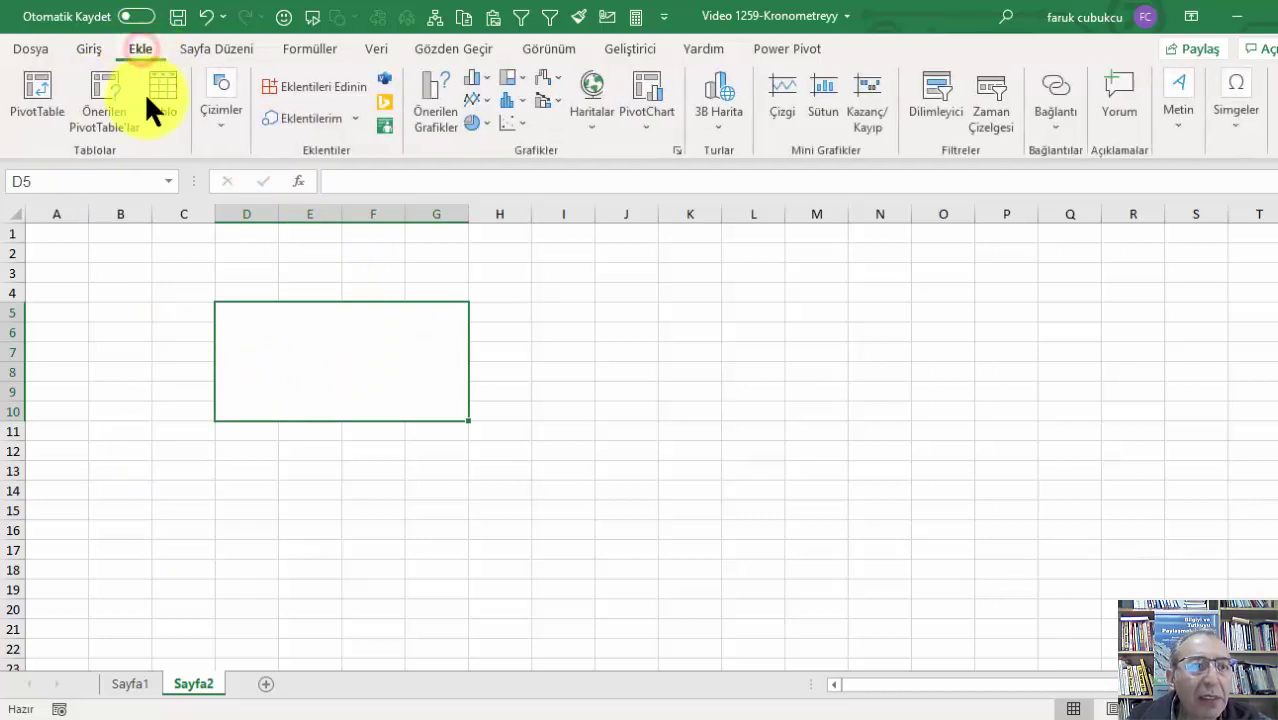
# Draw rounded rectangles under the merged display box, giving one the black shape style.
pyautogui.click(222, 123)
pyautogui.click(266, 210)
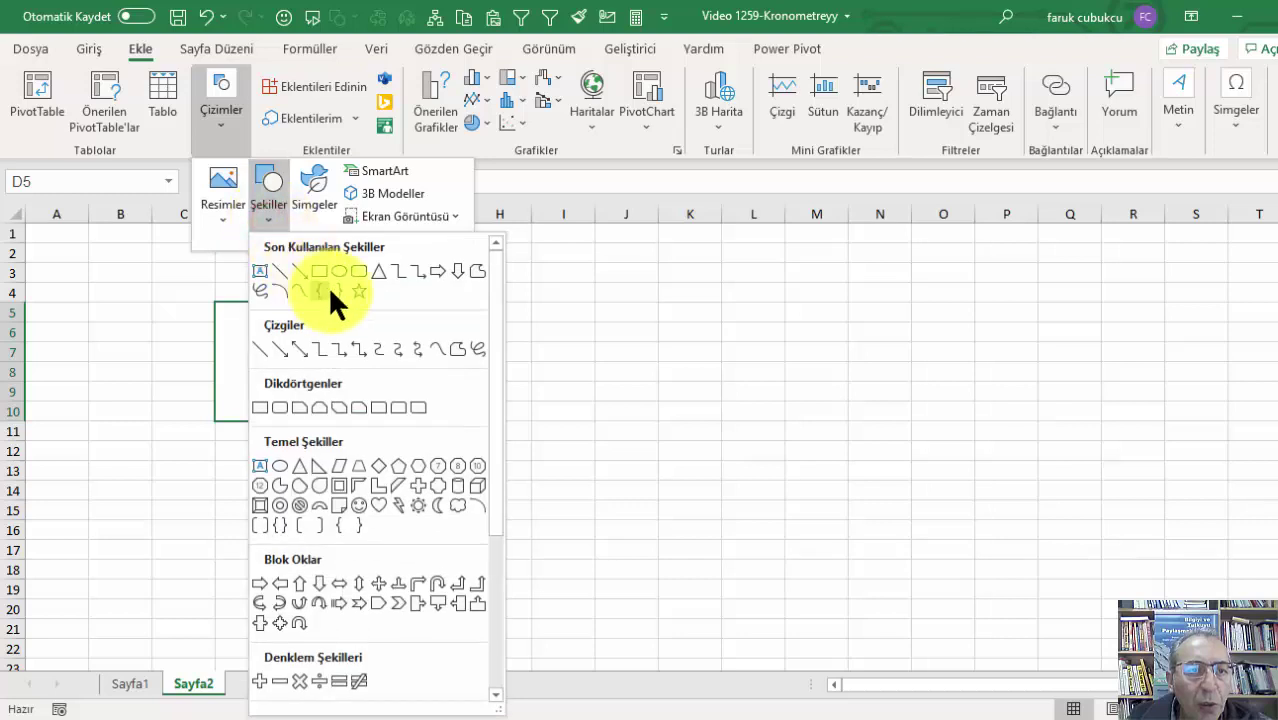
pyautogui.click(359, 271)
pyautogui.moveTo(215, 443)
pyautogui.mouseDown()
pyautogui.moveTo(313, 482)
pyautogui.moveTo(455, 474)
pyautogui.mouseUp()
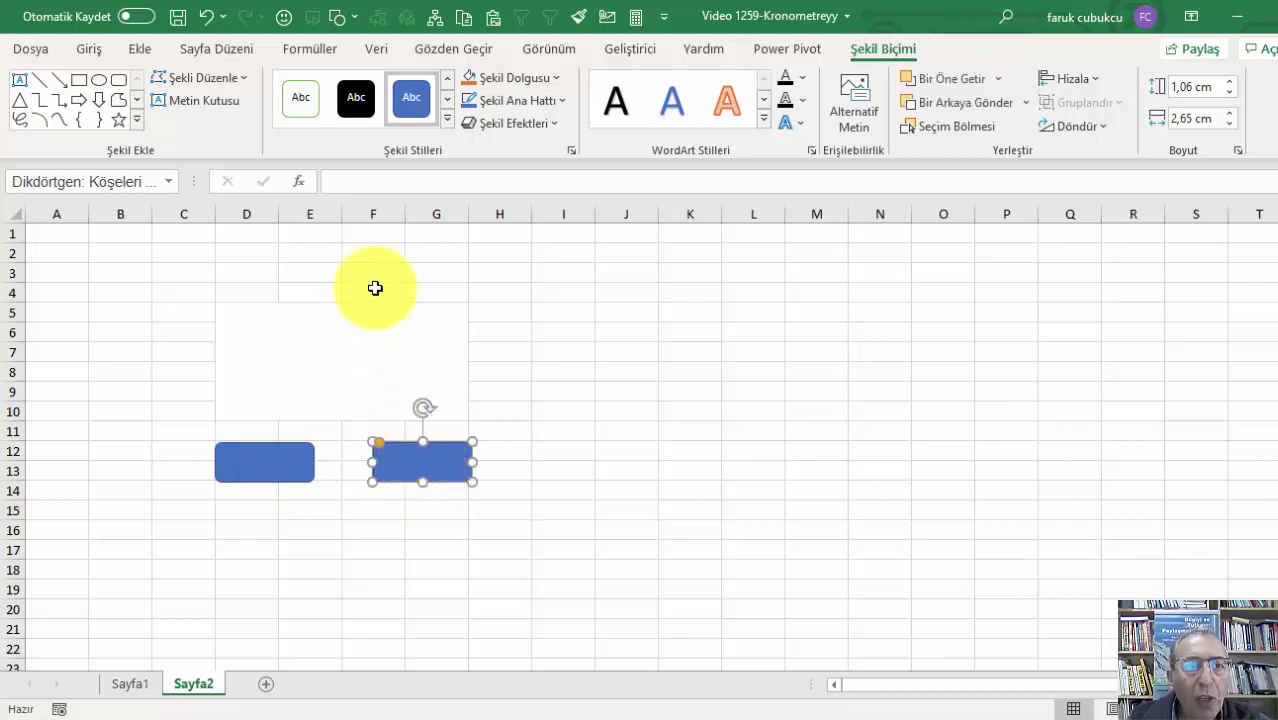
pyautogui.click(342, 90)
pyautogui.click(560, 372)
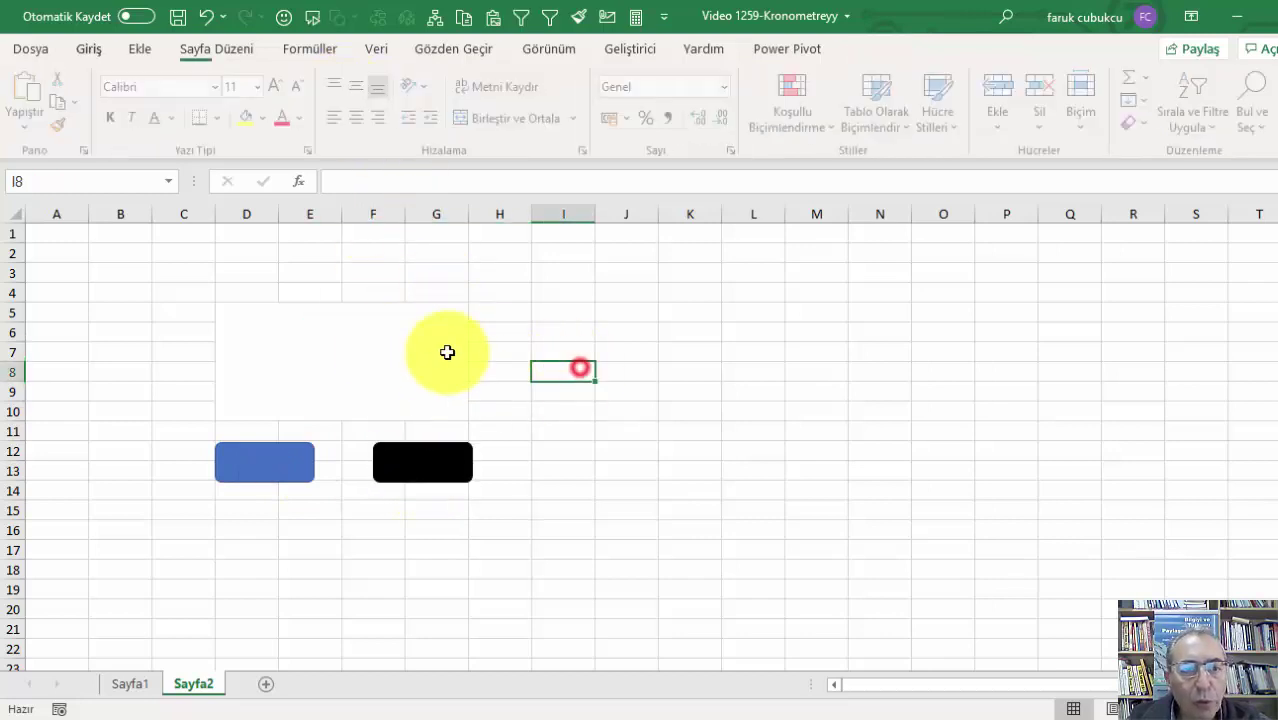
pyautogui.click(361, 344)
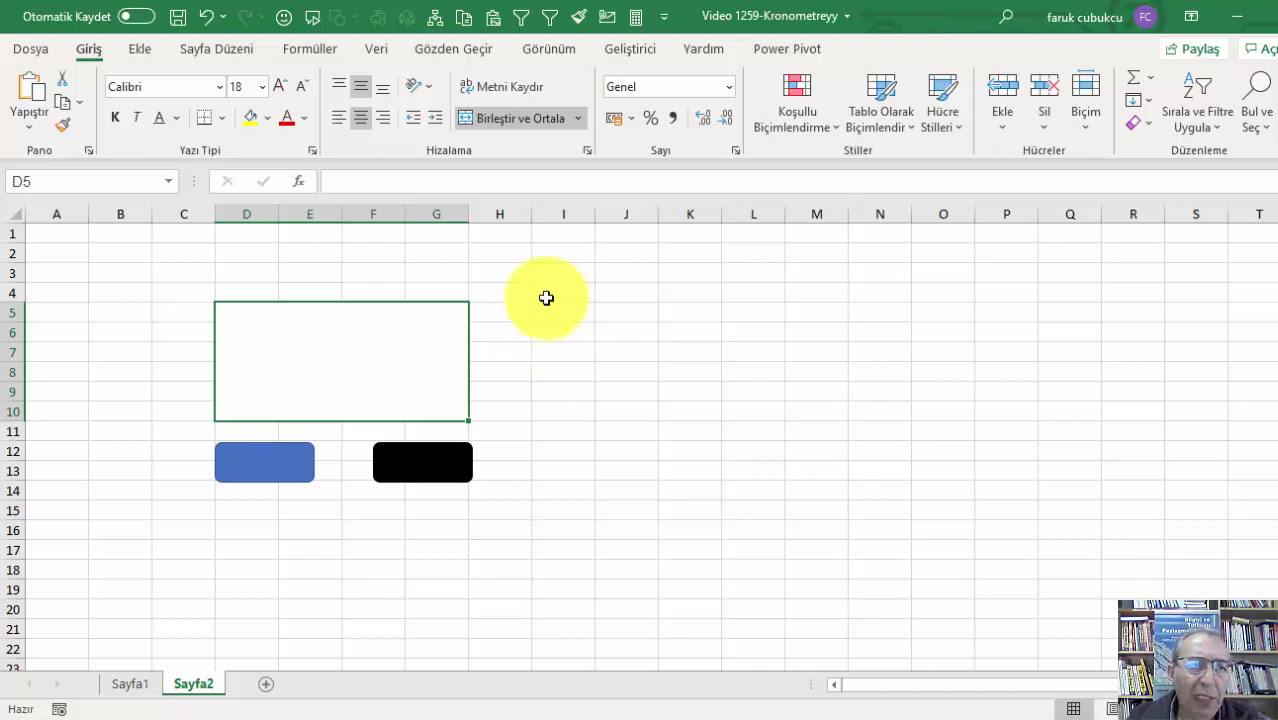
pyautogui.click(640, 48)
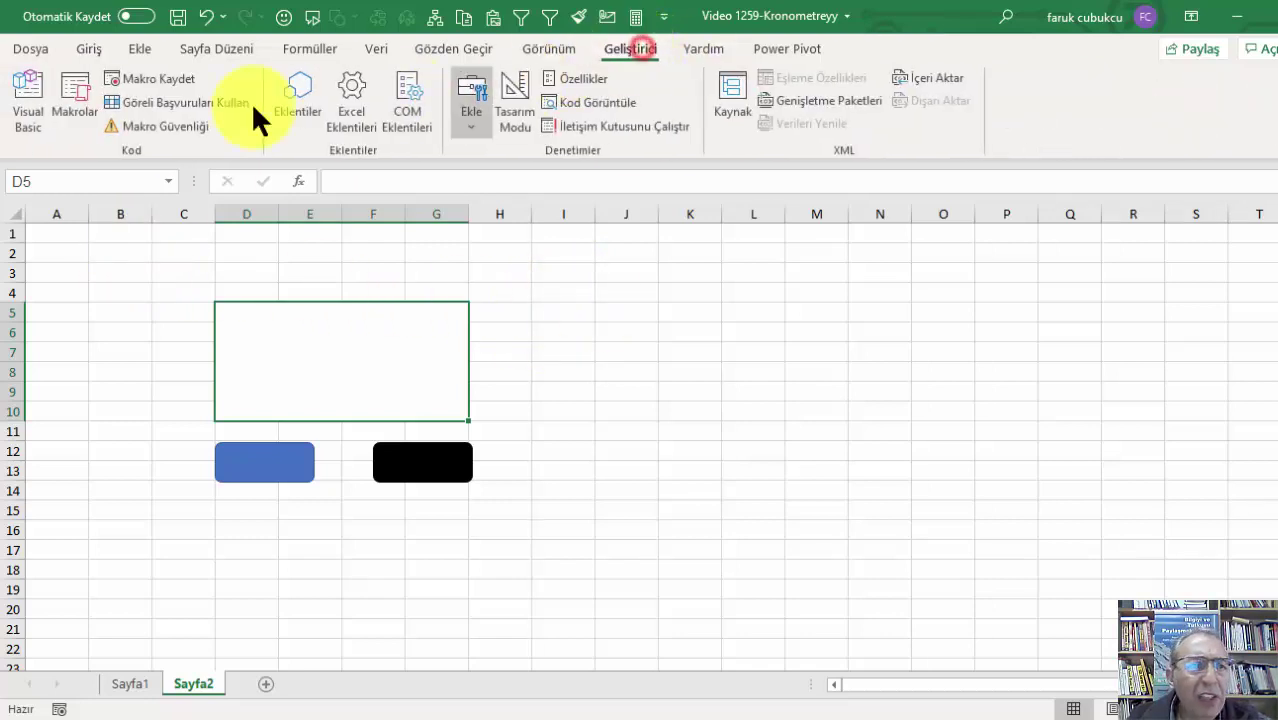
# Add a kronometrebaslat Sub at the top of Module1 scheduling "kronometre" after 00:00:01.
pyautogui.click(29, 87)
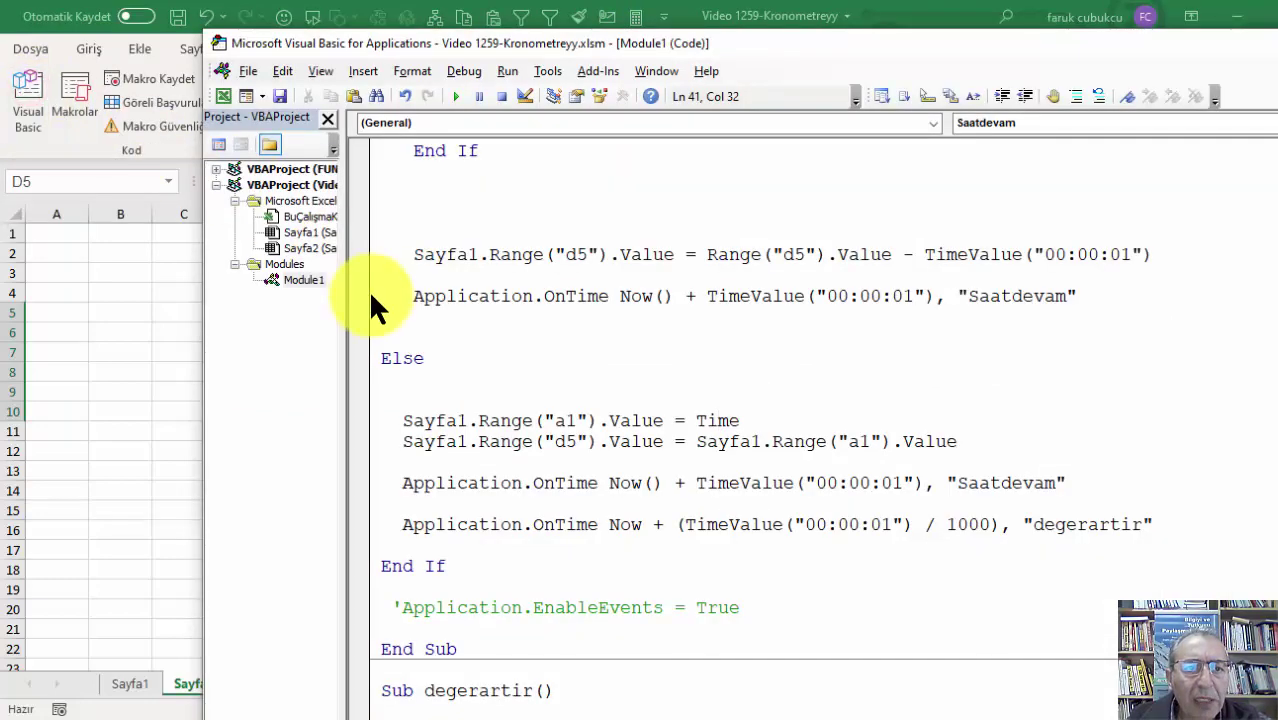
pyautogui.scroll(10, 368, 296)
pyautogui.click(395, 153)
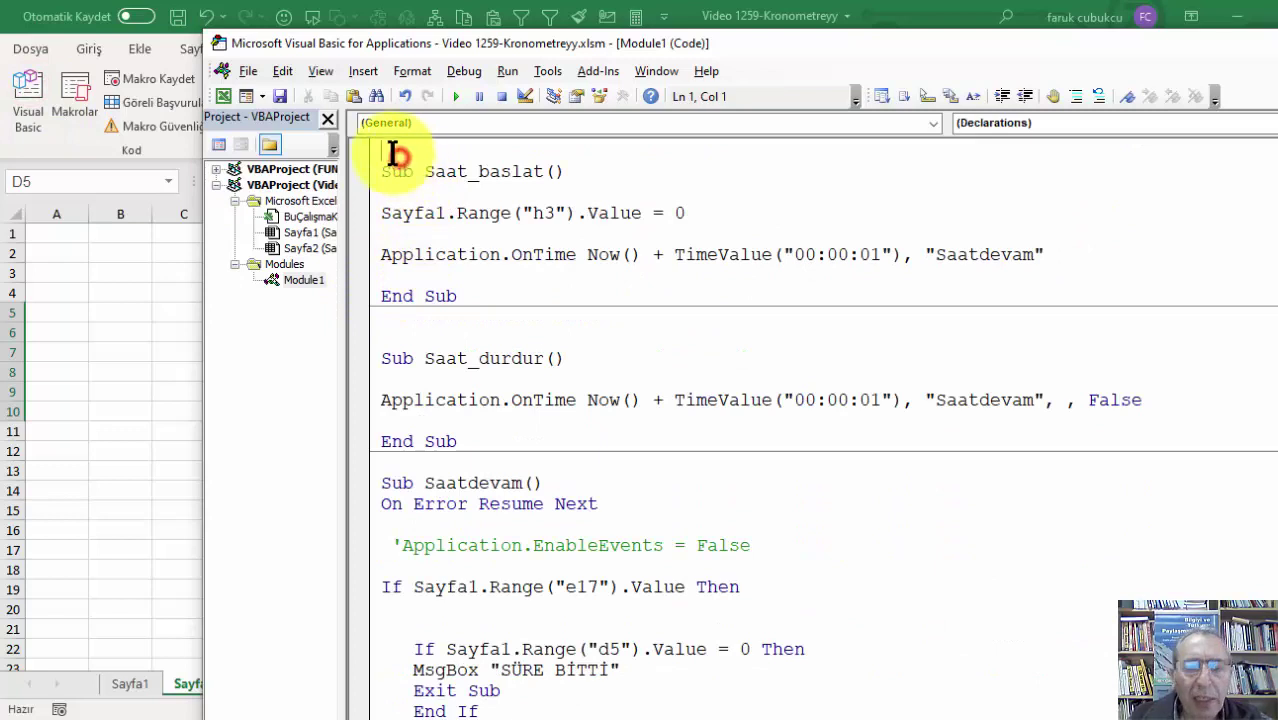
pyautogui.press('Return')
pyautogui.press('Return')
pyautogui.press('Return')
pyautogui.press('Return')
pyautogui.press('Return')
pyautogui.press('Return')
pyautogui.press('Return')
pyautogui.write('sub kronometrebaslat')
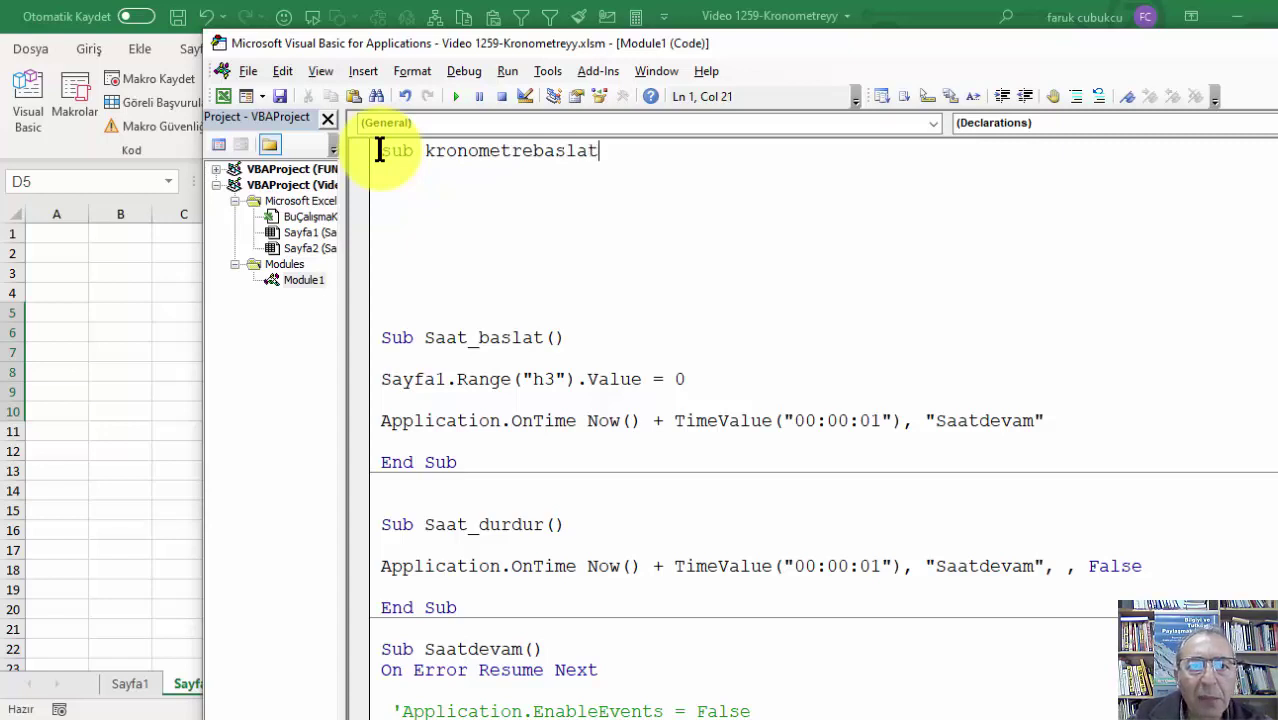
pyautogui.press('Return')
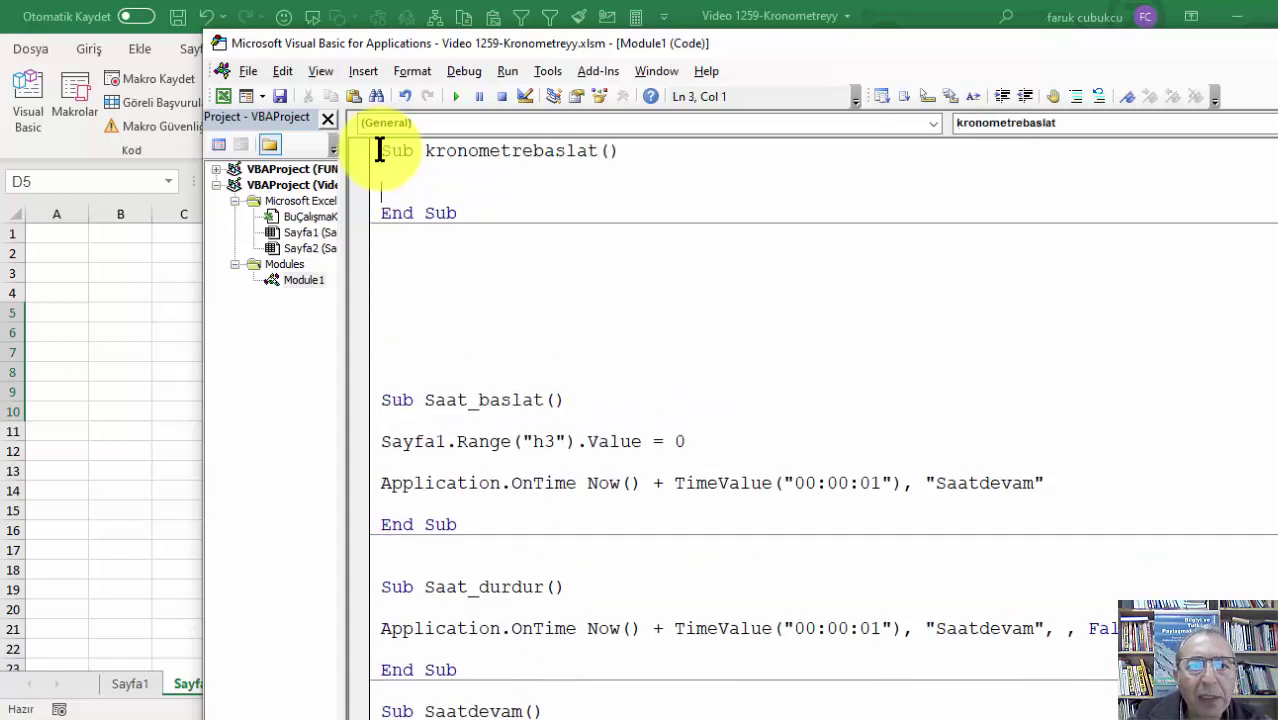
pyautogui.write('Application.OnTime Now() + TimeValue("00:00:01"), "Saatdevam"')
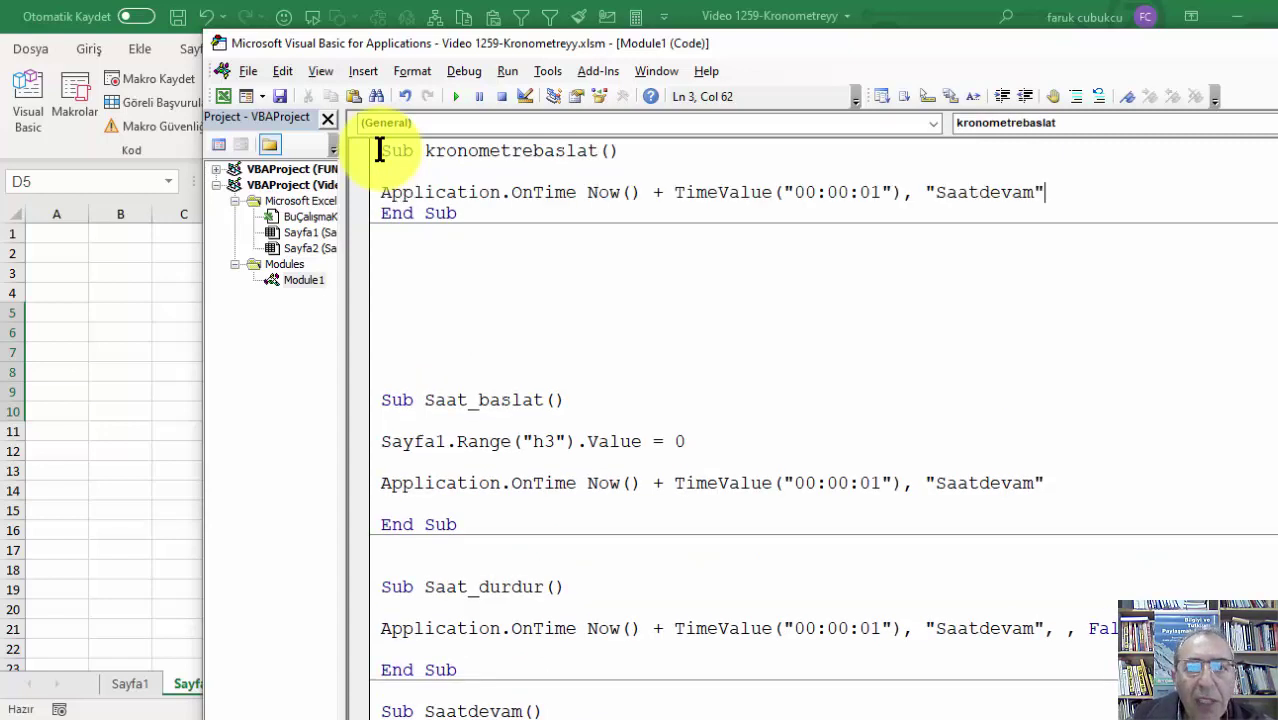
pyautogui.press('Return')
pyautogui.press('Return')
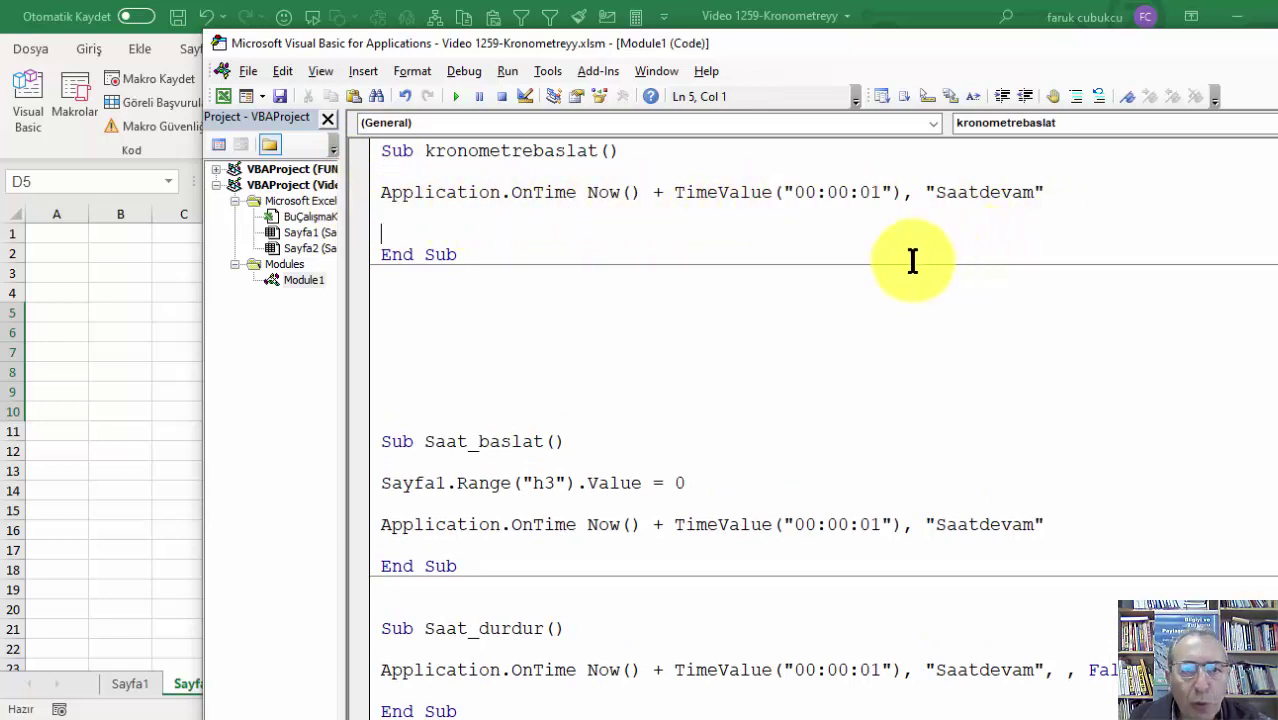
pyautogui.doubleClick(966, 190)
pyautogui.write('kronometr')
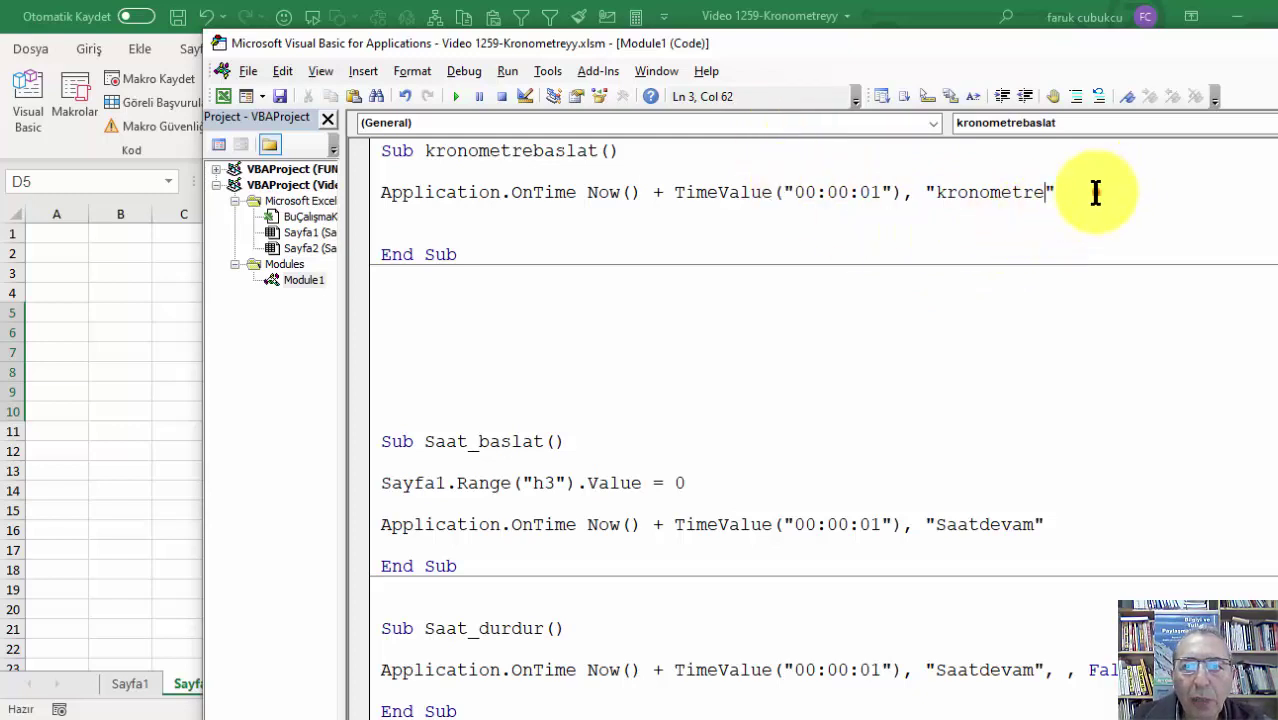
pyautogui.moveTo(1096, 192)
pyautogui.mouseDown()
pyautogui.moveTo(365, 176)
pyautogui.moveTo(355, 188)
pyautogui.mouseUp()
pyautogui.hotkey('ctrl', 'c')
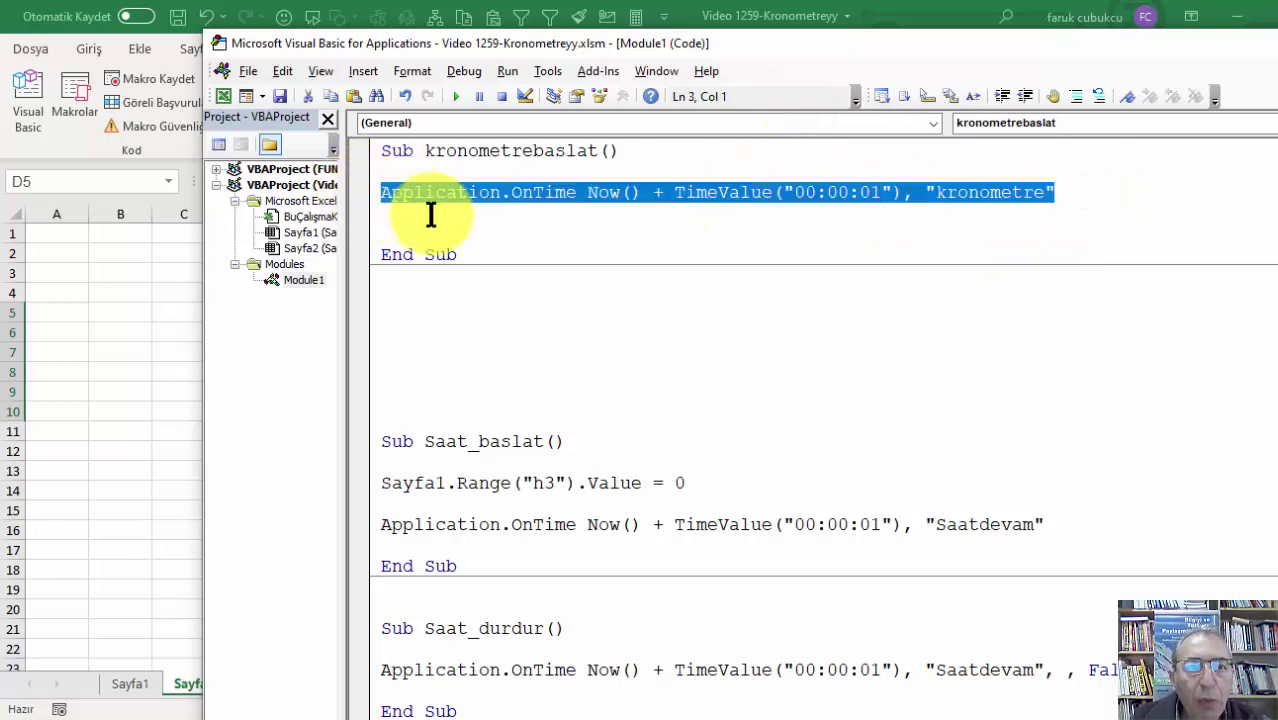
# Add a kronometredurdur Sub whose OnTime line cancels the schedule with False.
pyautogui.click(476, 254)
pyautogui.press('Return')
pyautogui.press('Return')
pyautogui.write('sub kronometredu')
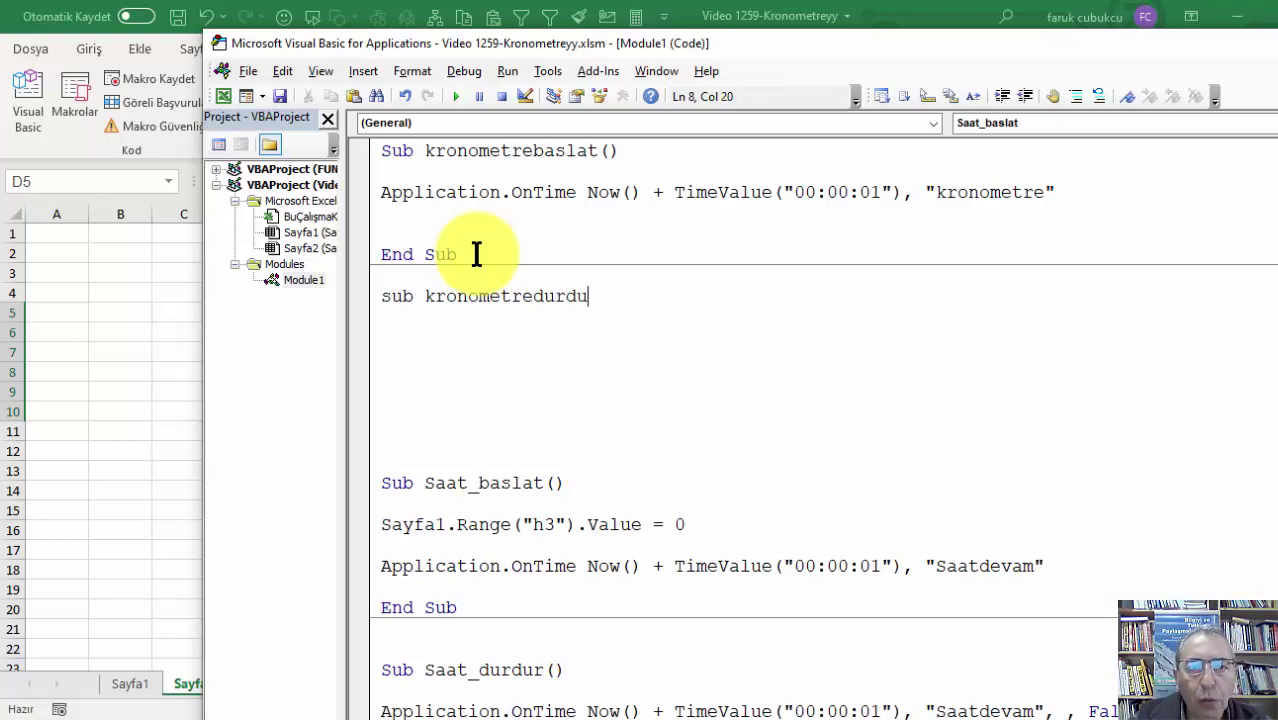
pyautogui.write('rdu')
pyautogui.press('Return')
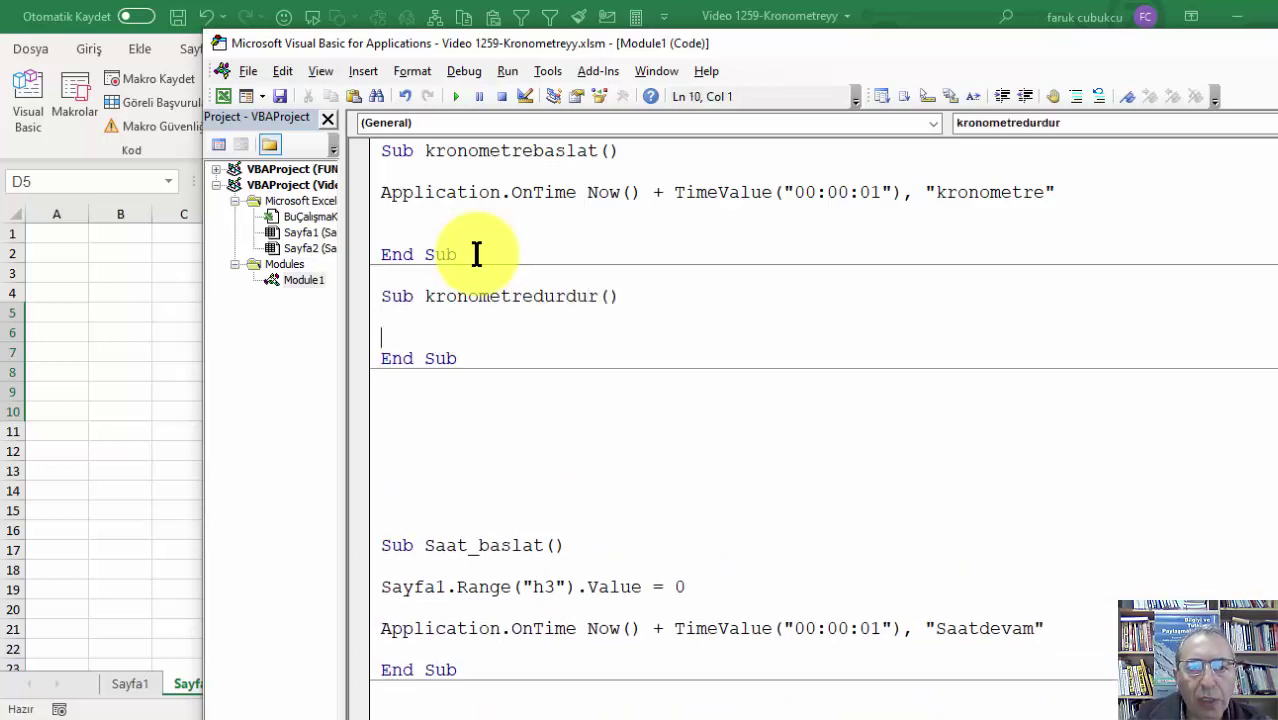
pyautogui.hotkey('ctrl', 'v')
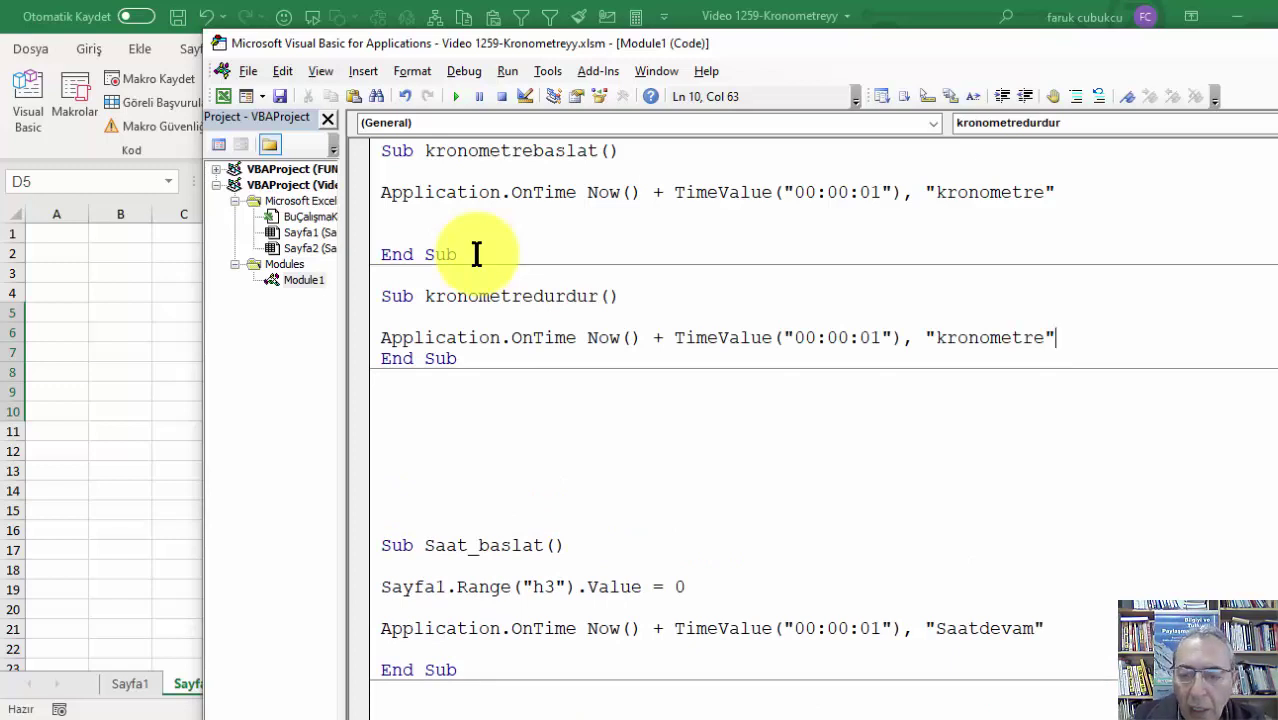
pyautogui.write(',,')
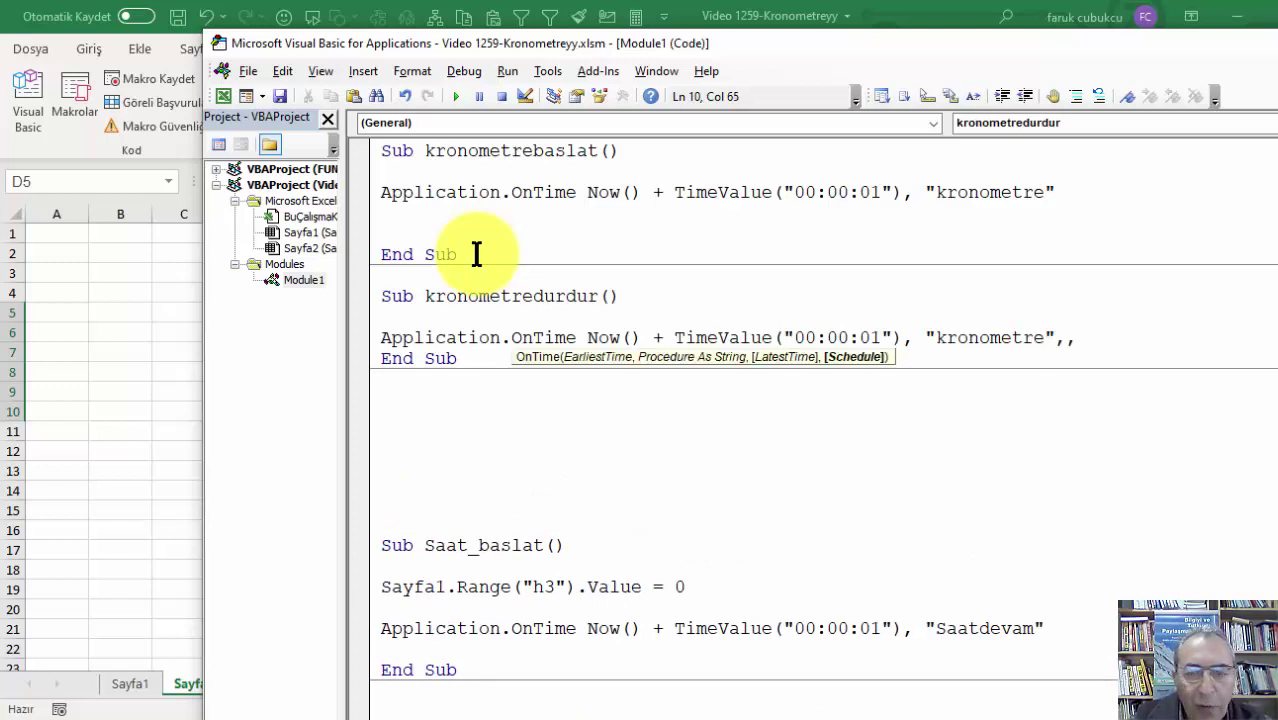
pyautogui.write(' False')
pyautogui.press('Return')
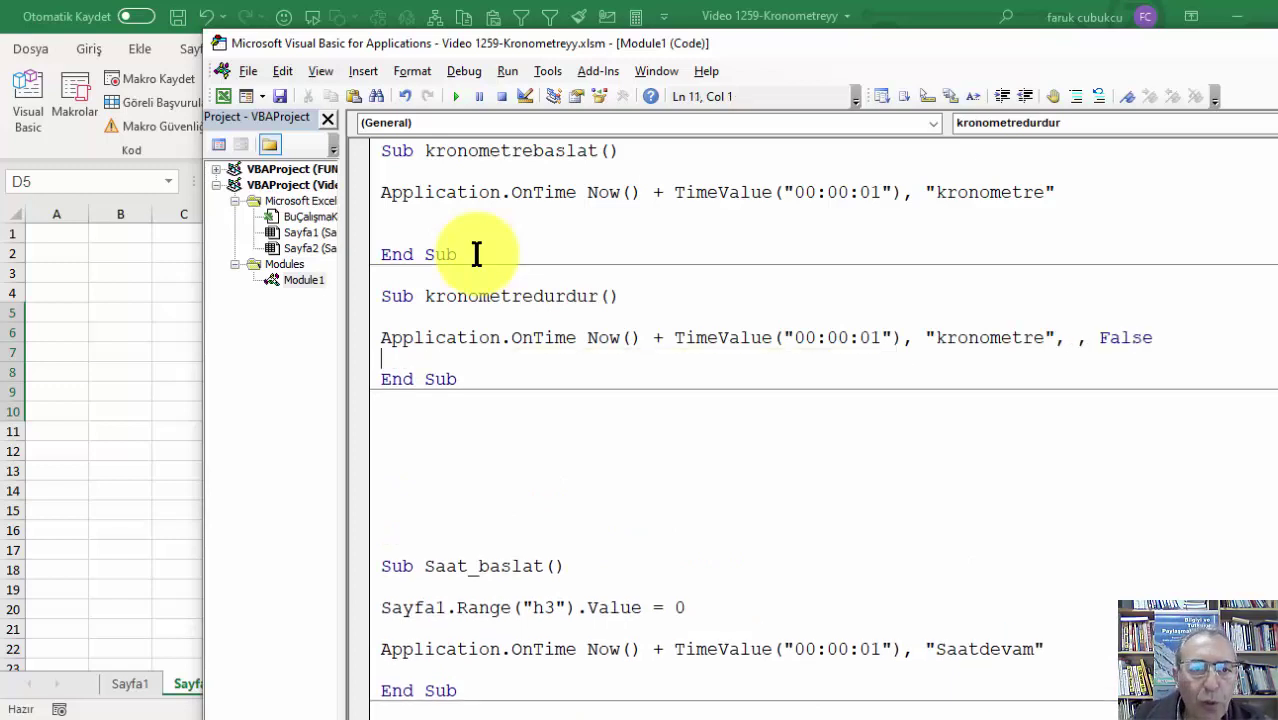
pyautogui.click(443, 427)
pyautogui.write('sub kronometre')
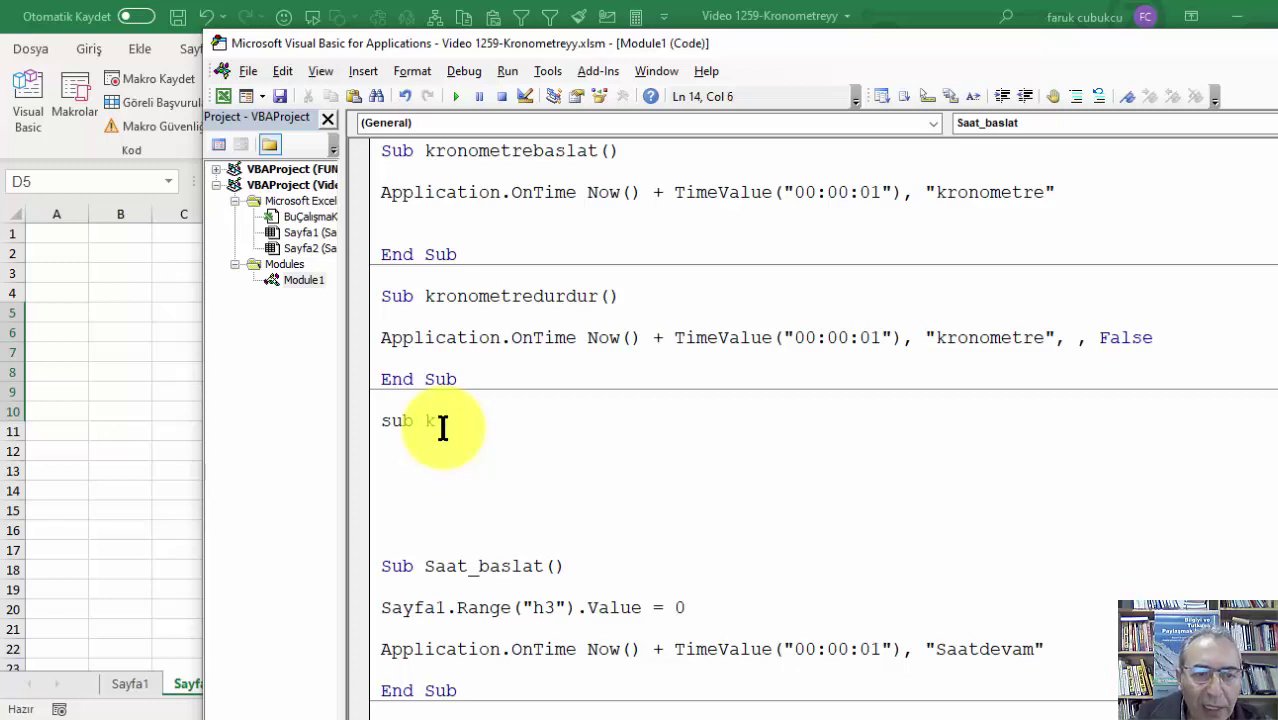
# Create the kronometre Sub containing the pasted OnTime line rescheduling it every second.
pyautogui.press('Return')
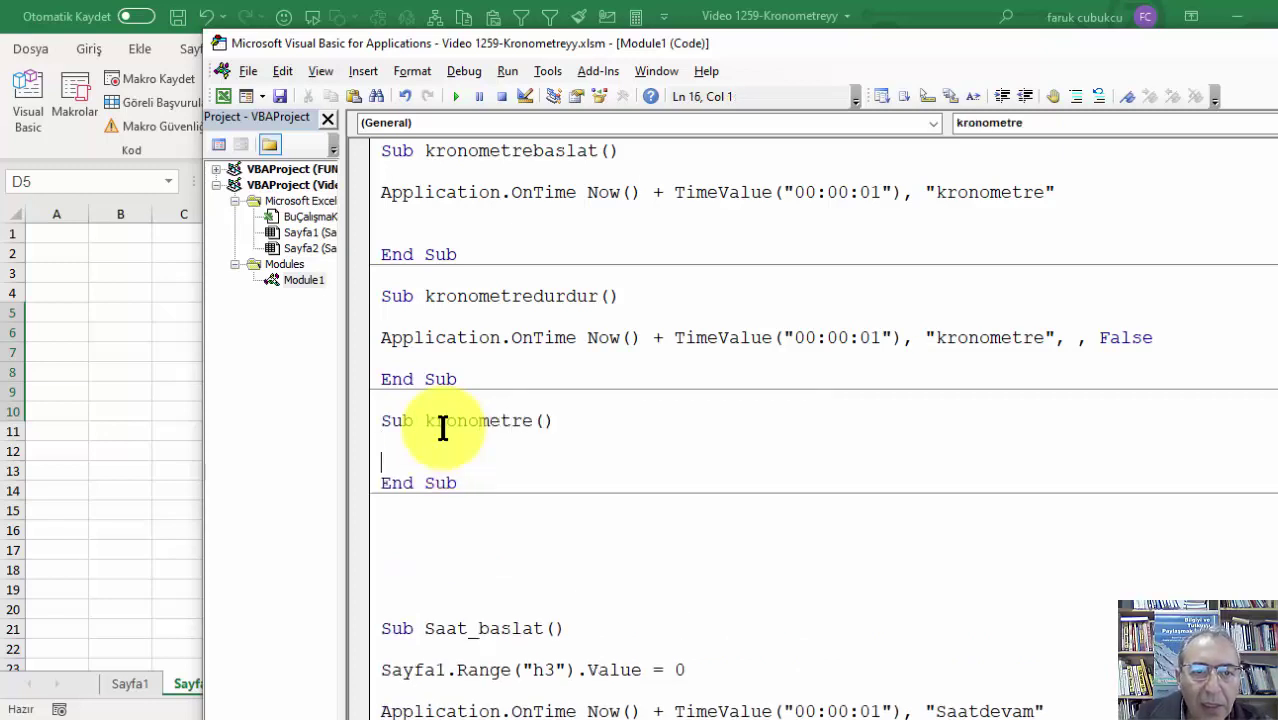
pyautogui.hotkey('ctrl', 'v')
pyautogui.press('Return')
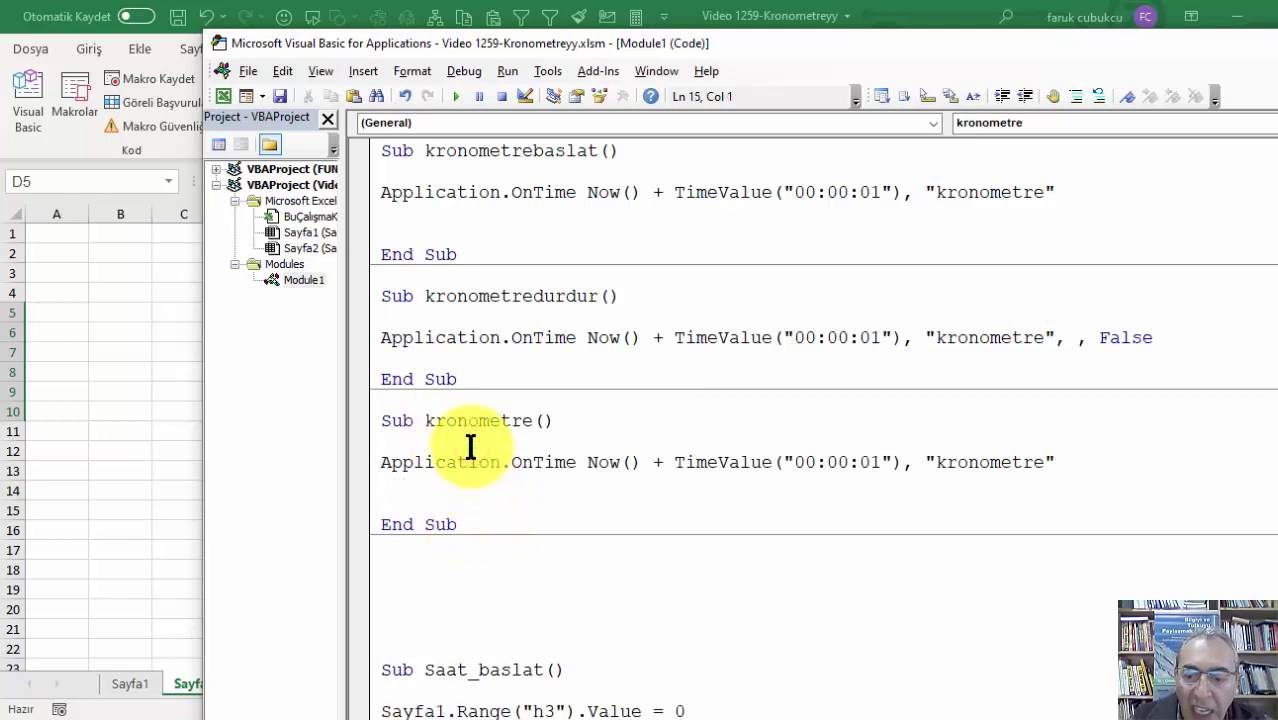
pyautogui.press('Return')
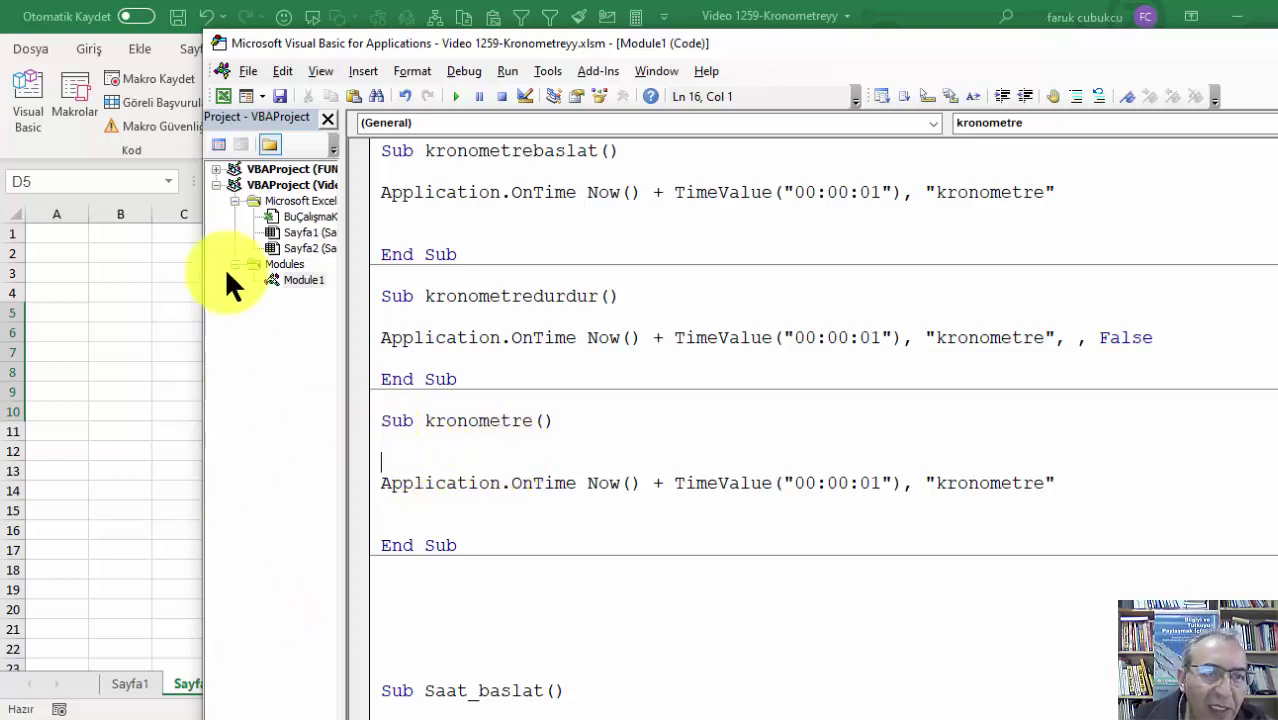
pyautogui.moveTo(346, 33); pyautogui.dragTo(336, 29)
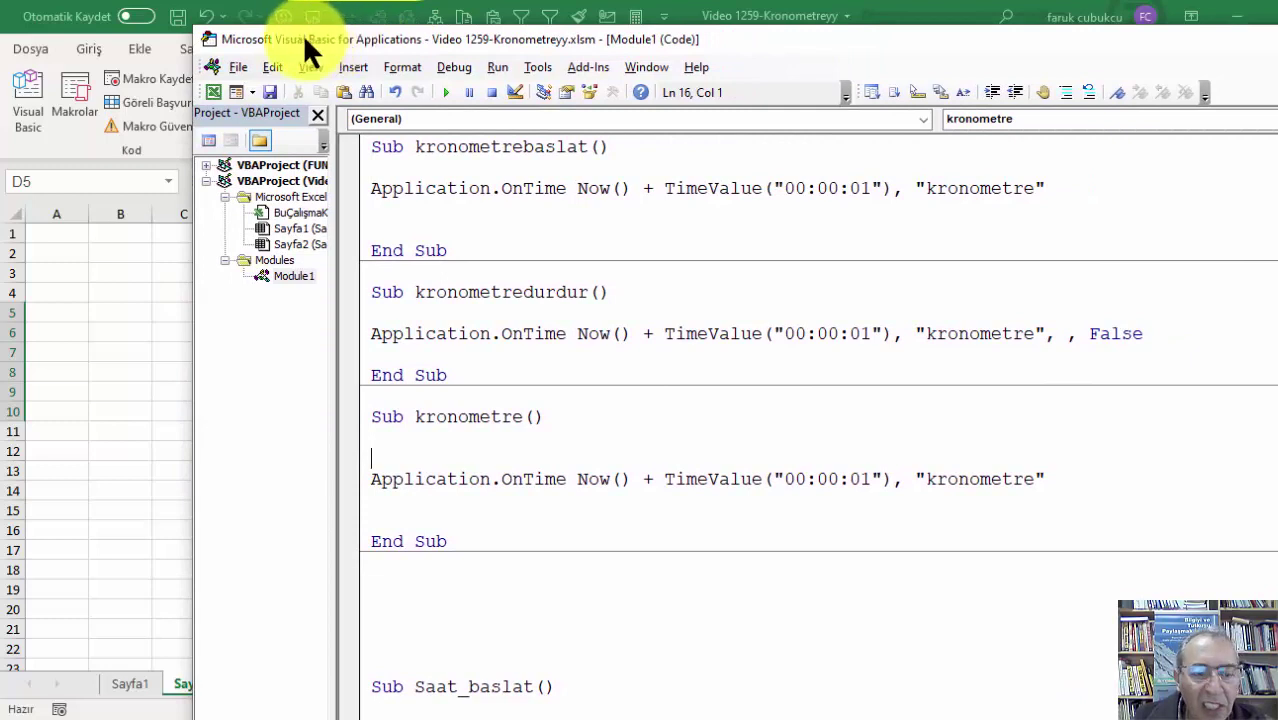
# Add Sayfa2.Range("d5").Value = Time at the top of kronometre.
pyautogui.write('sayfa2')
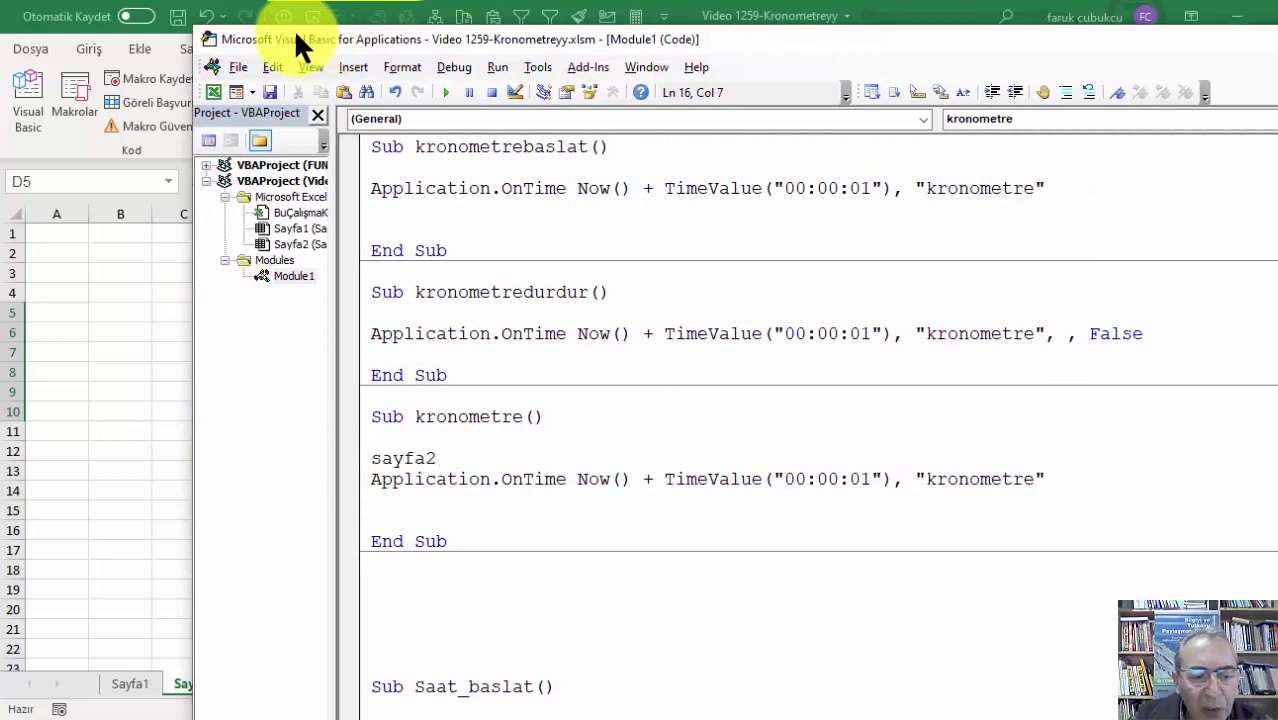
pyautogui.write('.rea')
pyautogui.press('BackSpace')
pyautogui.press('BackSpace')
pyautogui.press('BackSpace')
pyautogui.write('ange')
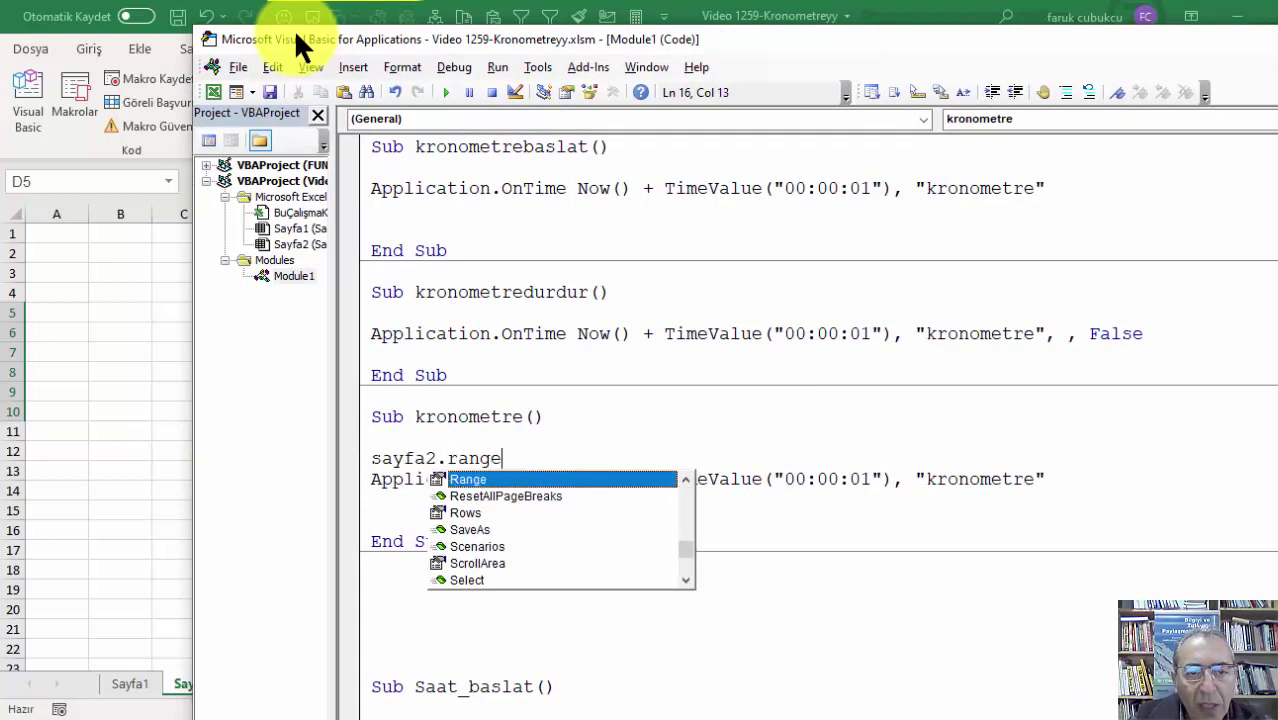
pyautogui.press('Tab')
pyautogui.write('("d5"')
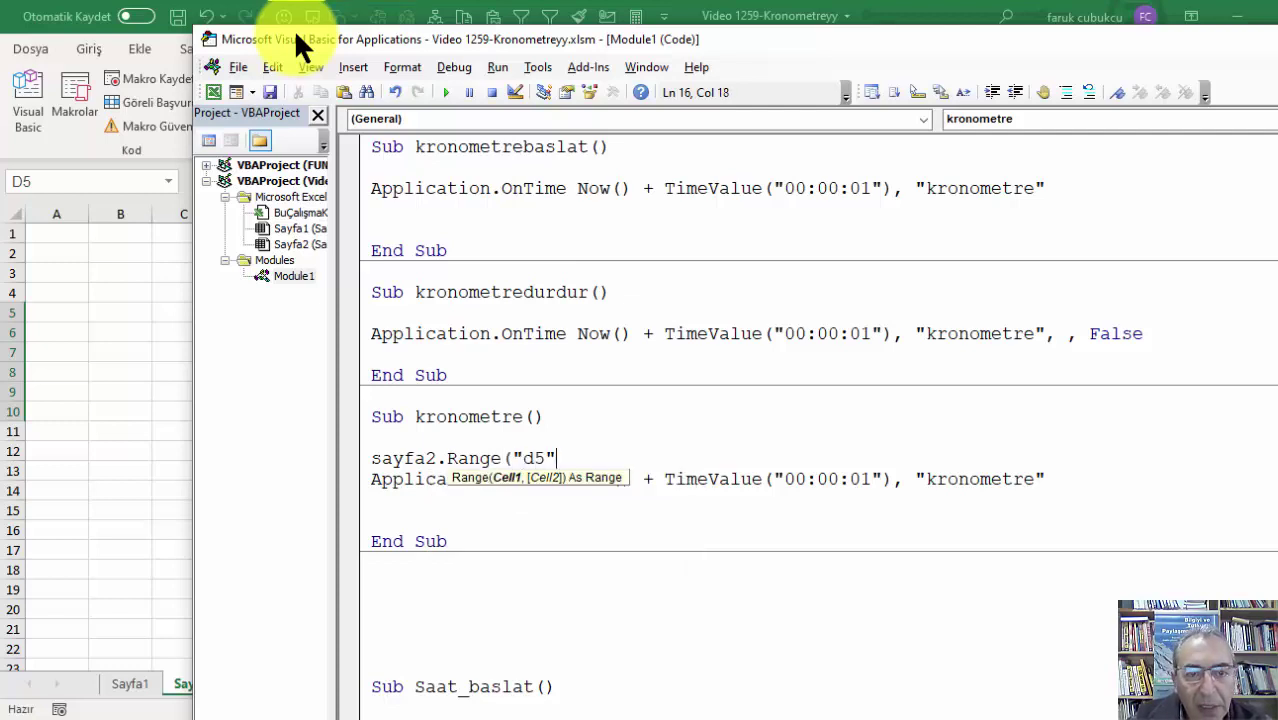
pyautogui.write(').vale')
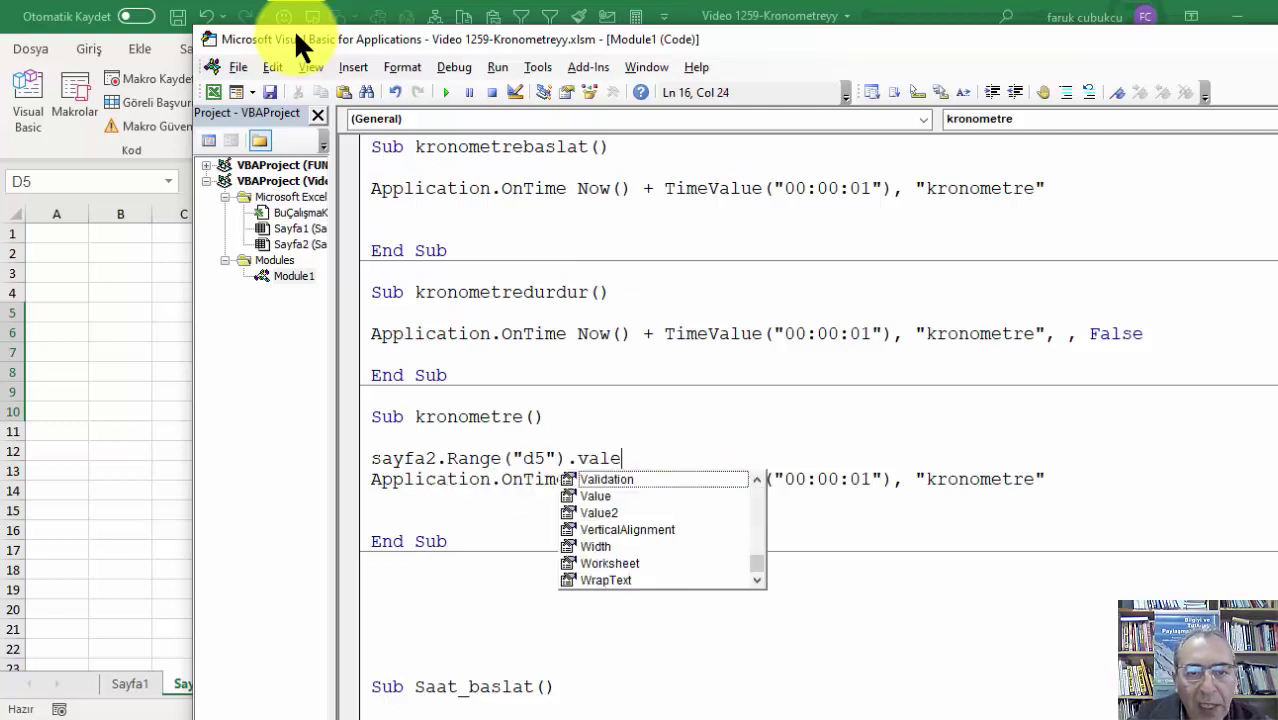
pyautogui.press('BackSpace')
pyautogui.write('ue ')
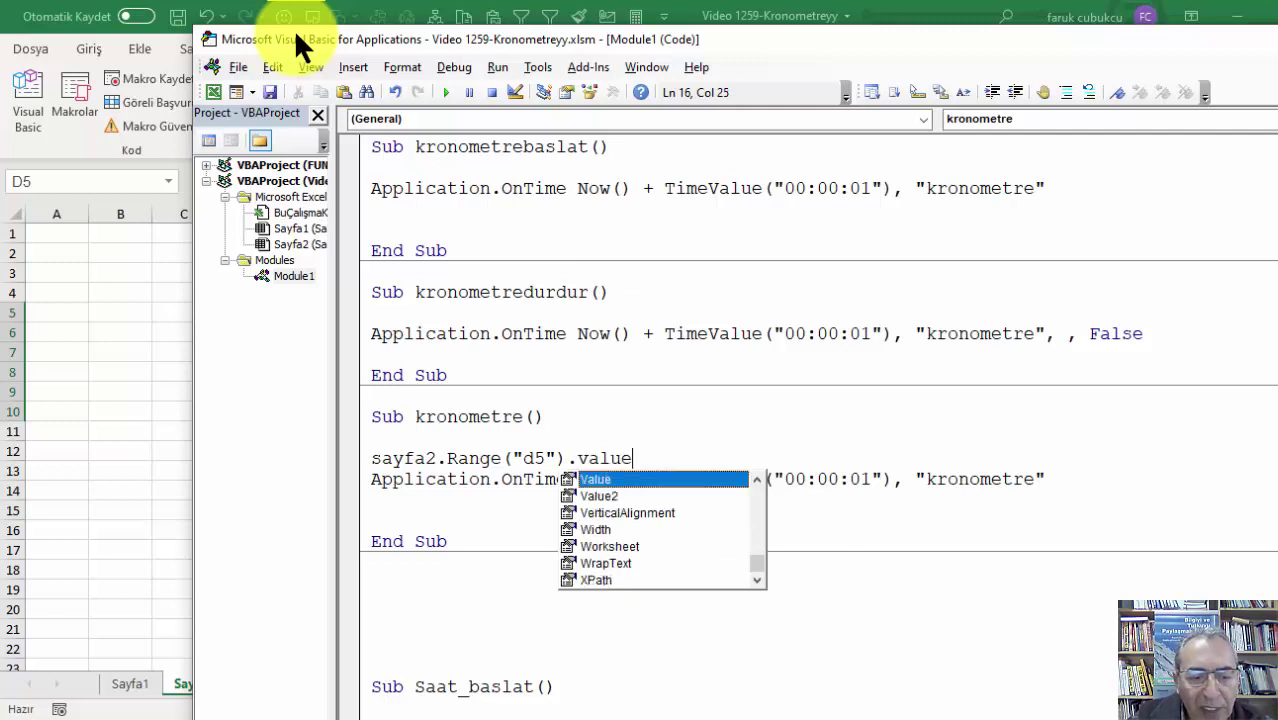
pyautogui.write('= Time')
pyautogui.press('Return')
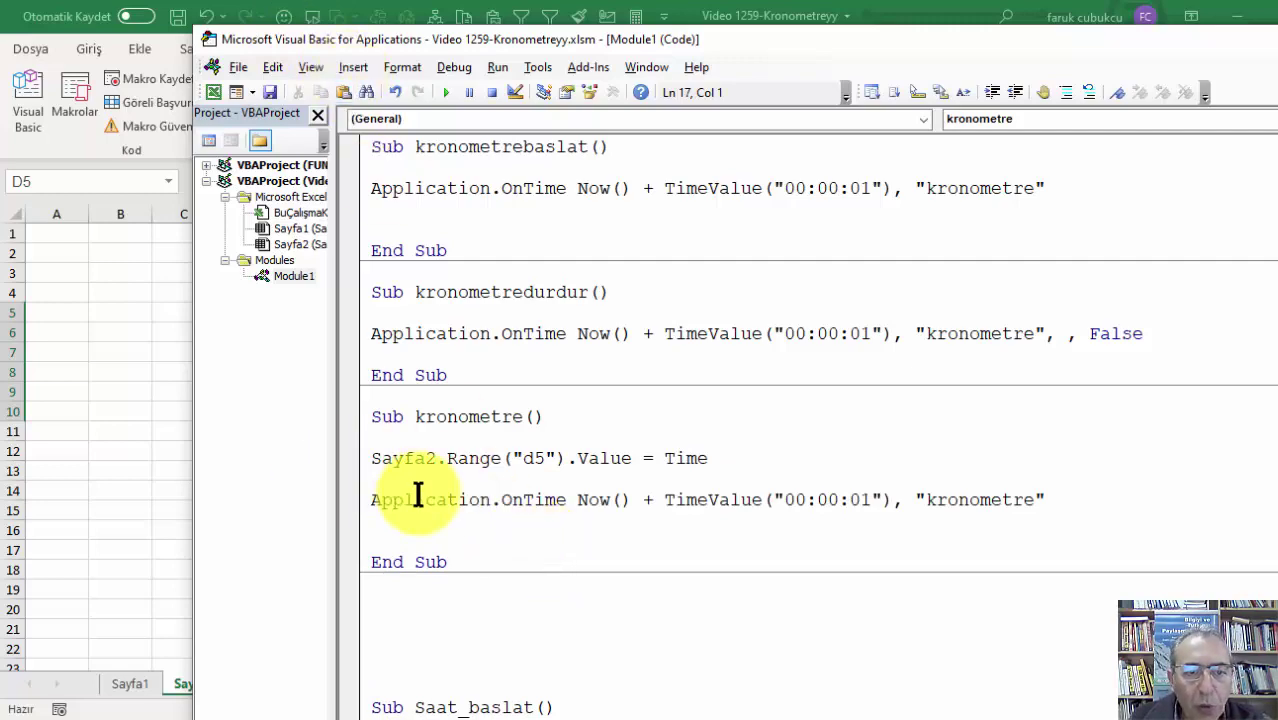
pyautogui.scroll(-3, 419, 494)
pyautogui.scroll(-3, 513, 522)
pyautogui.scroll(-3, 513, 522)
pyautogui.scroll(-2, 516, 516)
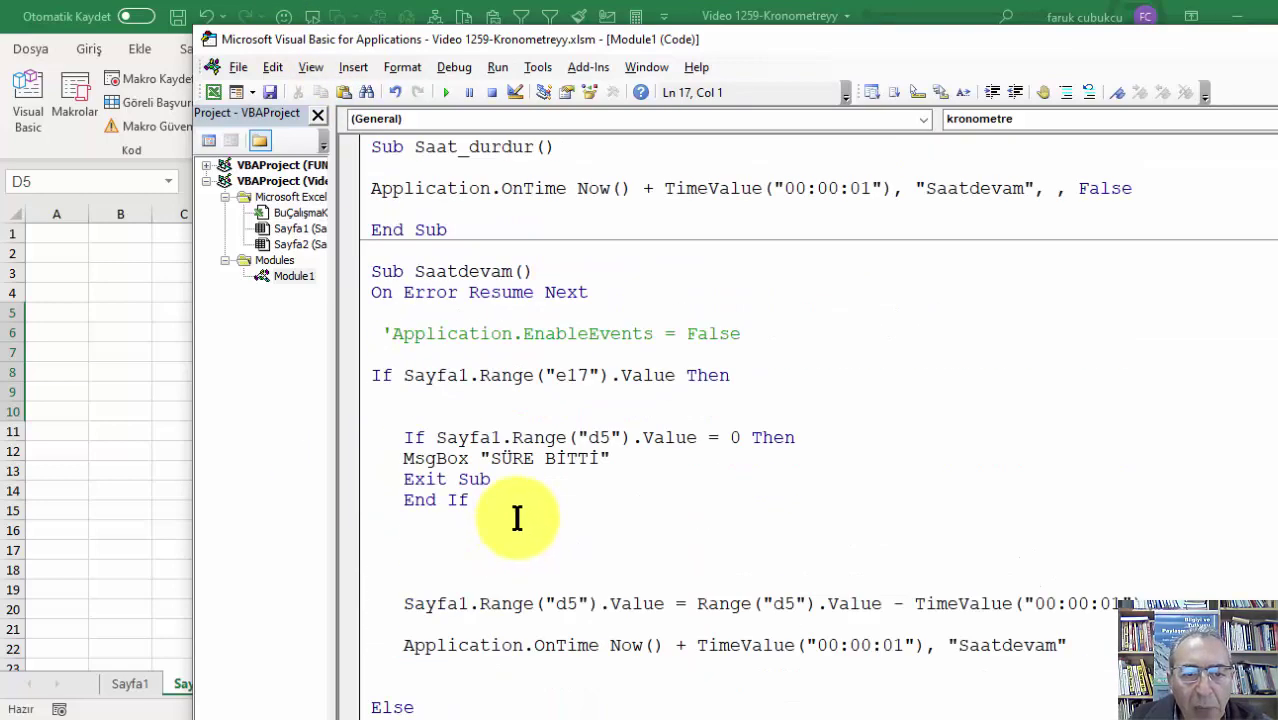
pyautogui.scroll(-1, 519, 516)
pyautogui.scroll(-3, 540, 518)
pyautogui.scroll(-1, 568, 519)
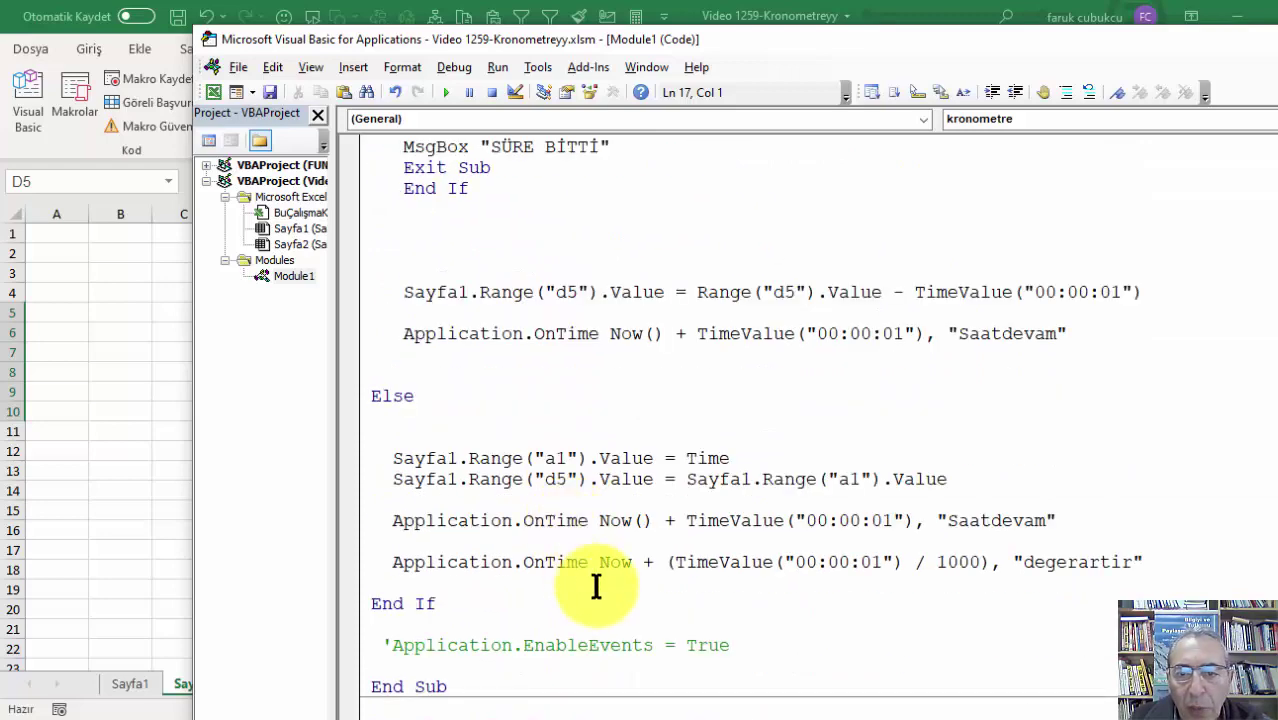
pyautogui.click(1096, 523)
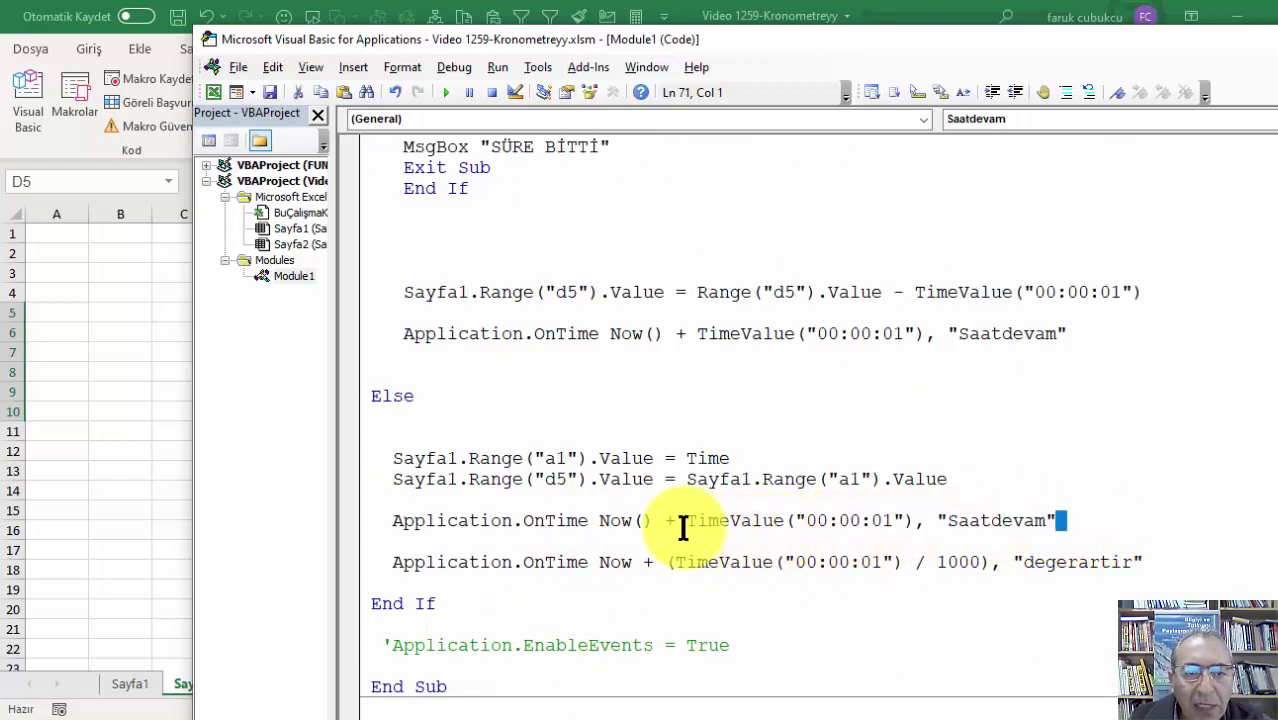
pyautogui.scroll(1, 683, 527)
pyautogui.scroll(1, 683, 527)
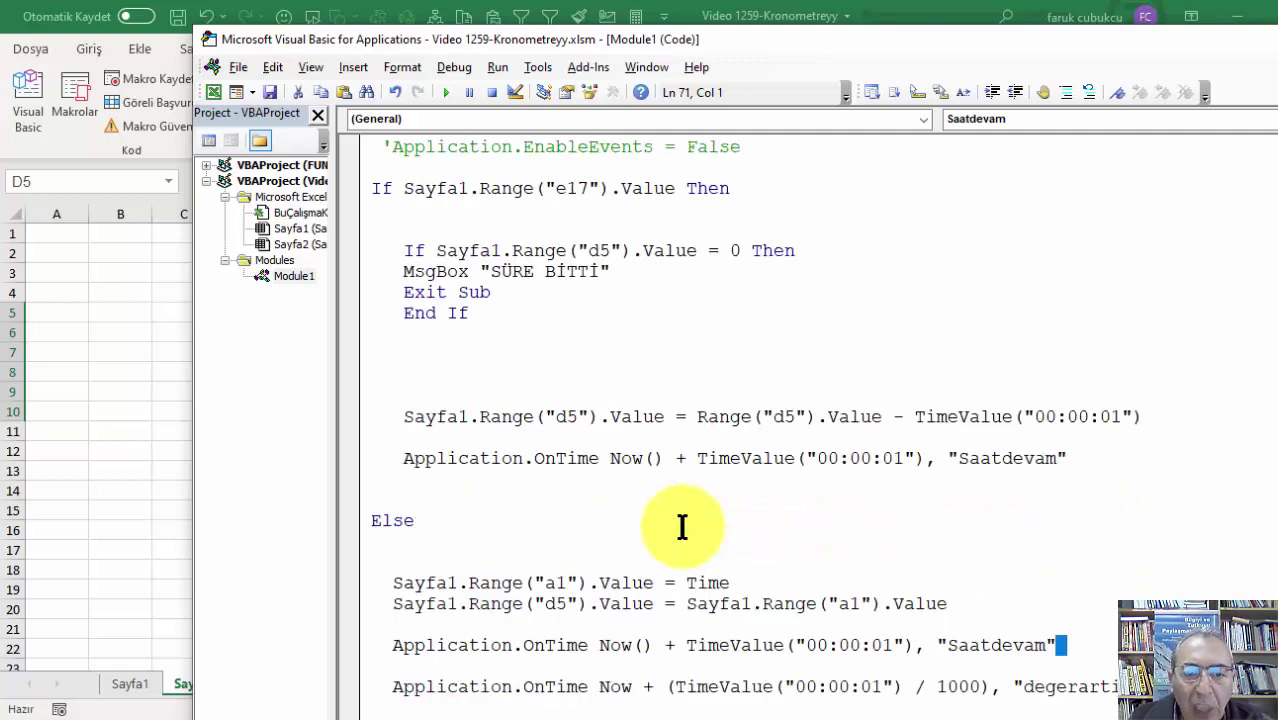
pyautogui.scroll(8, 683, 527)
pyautogui.scroll(3, 683, 527)
pyautogui.scroll(4, 683, 527)
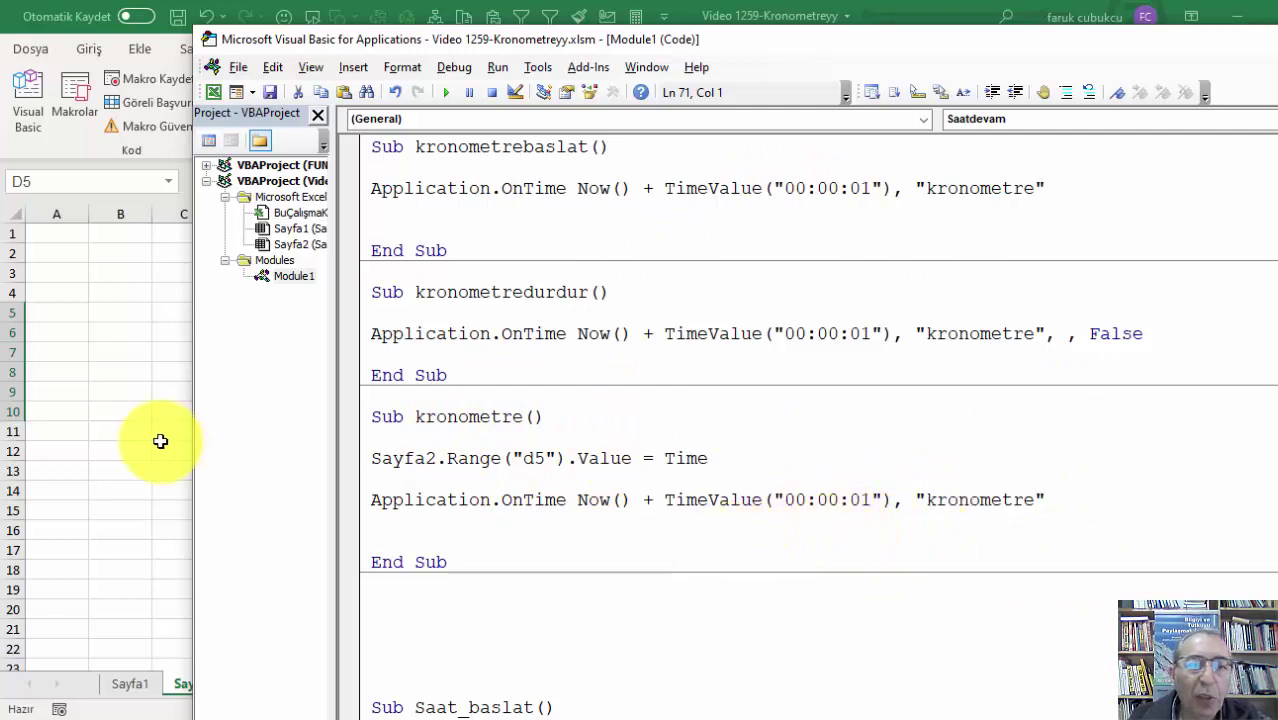
pyautogui.click(472, 164)
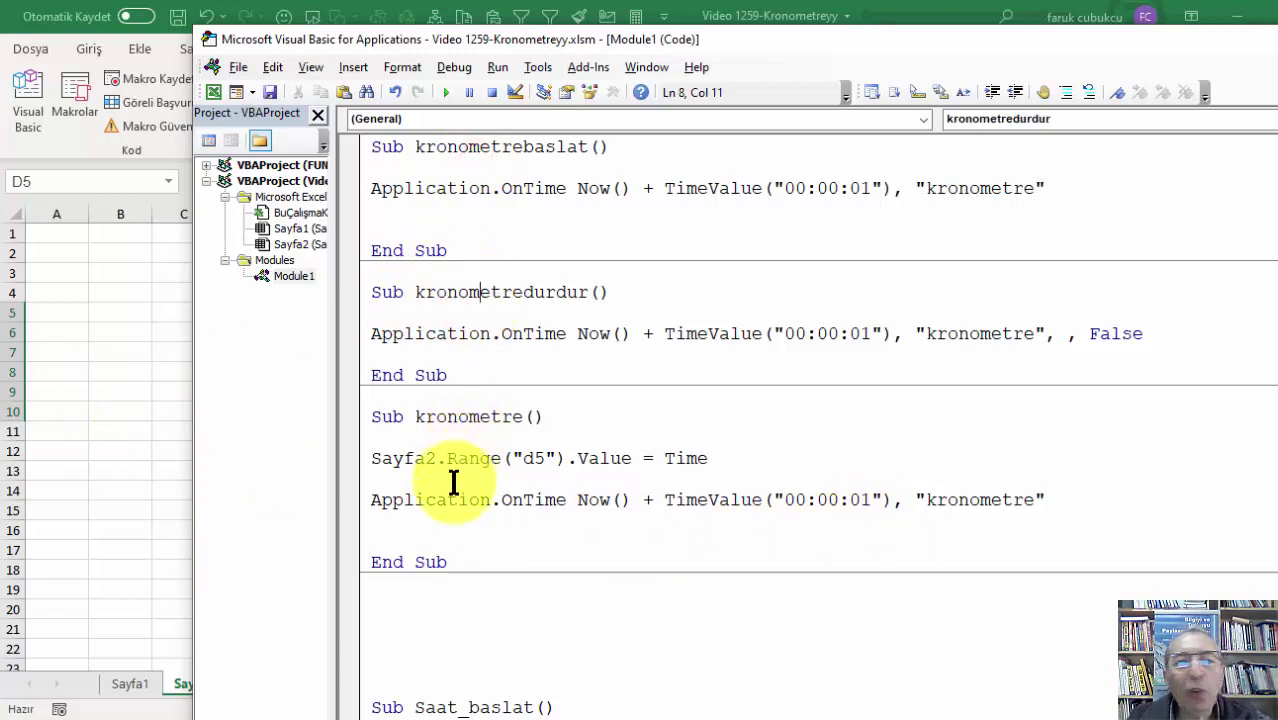
pyautogui.moveTo(388, 32); pyautogui.dragTo(358, 42)
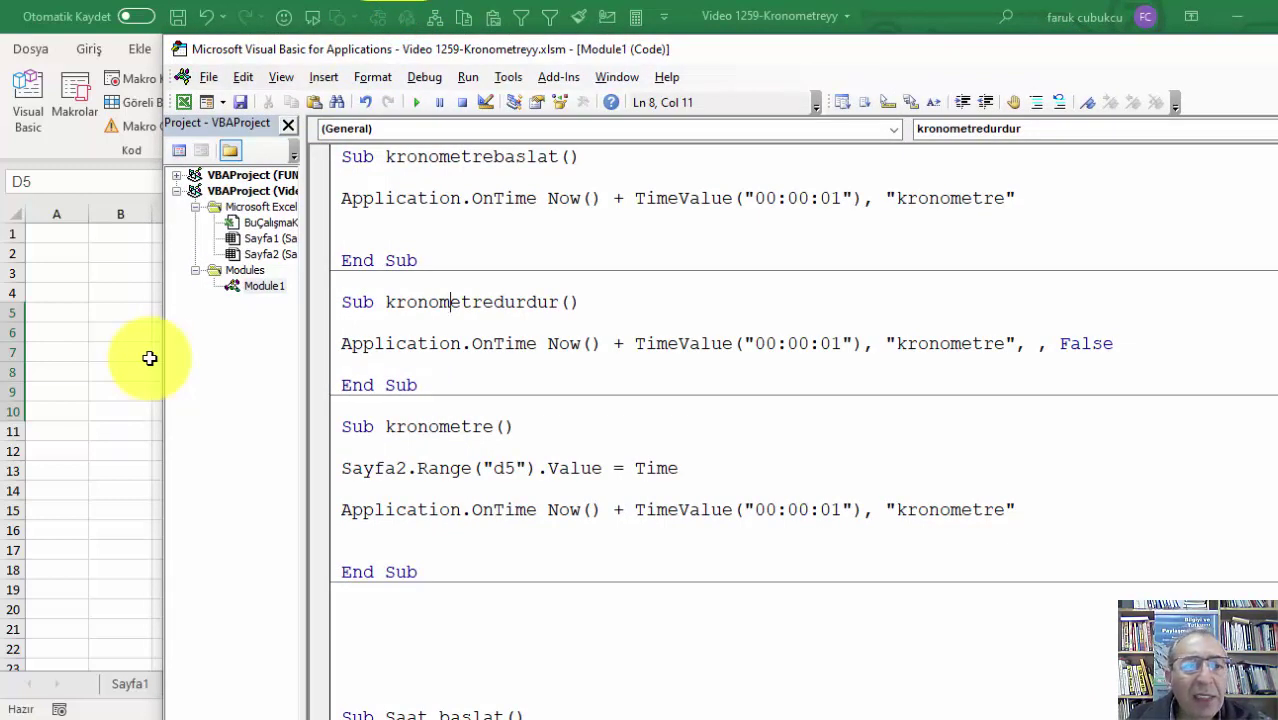
# Assign the kronometrebaslat macro to the blue rectangle on Sayfa2.
pyautogui.click(91, 396)
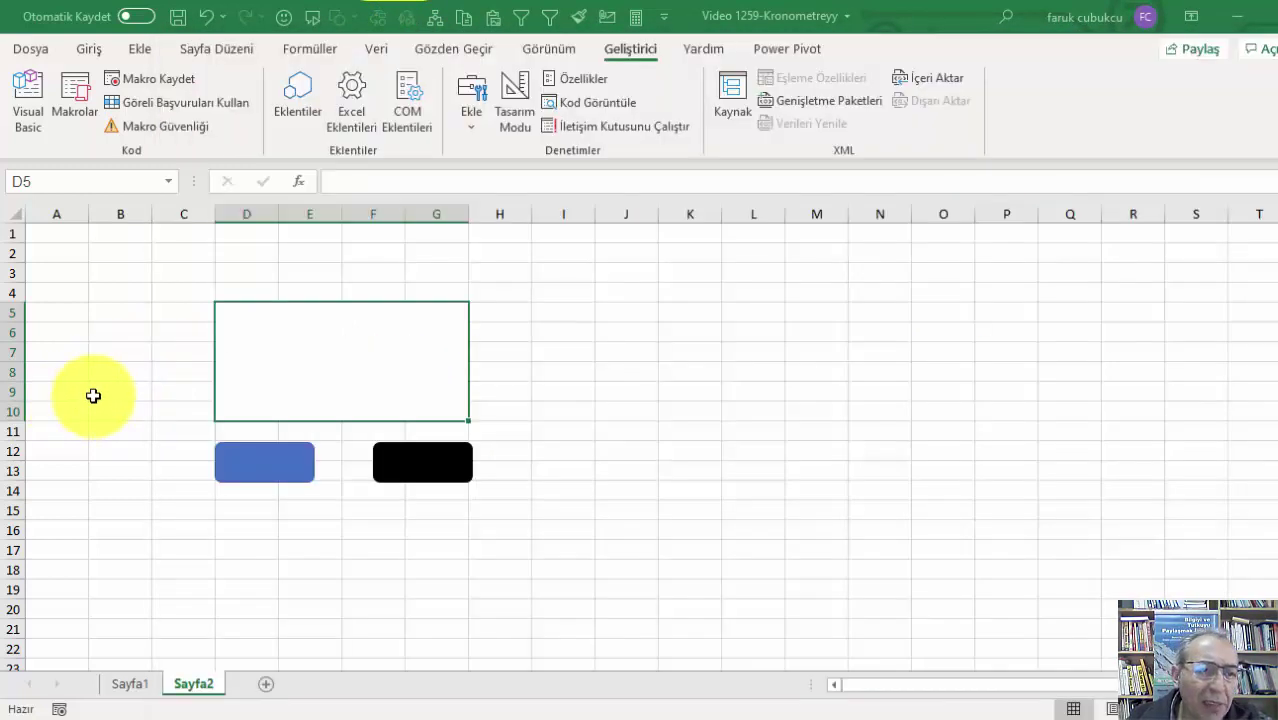
pyautogui.click(128, 684)
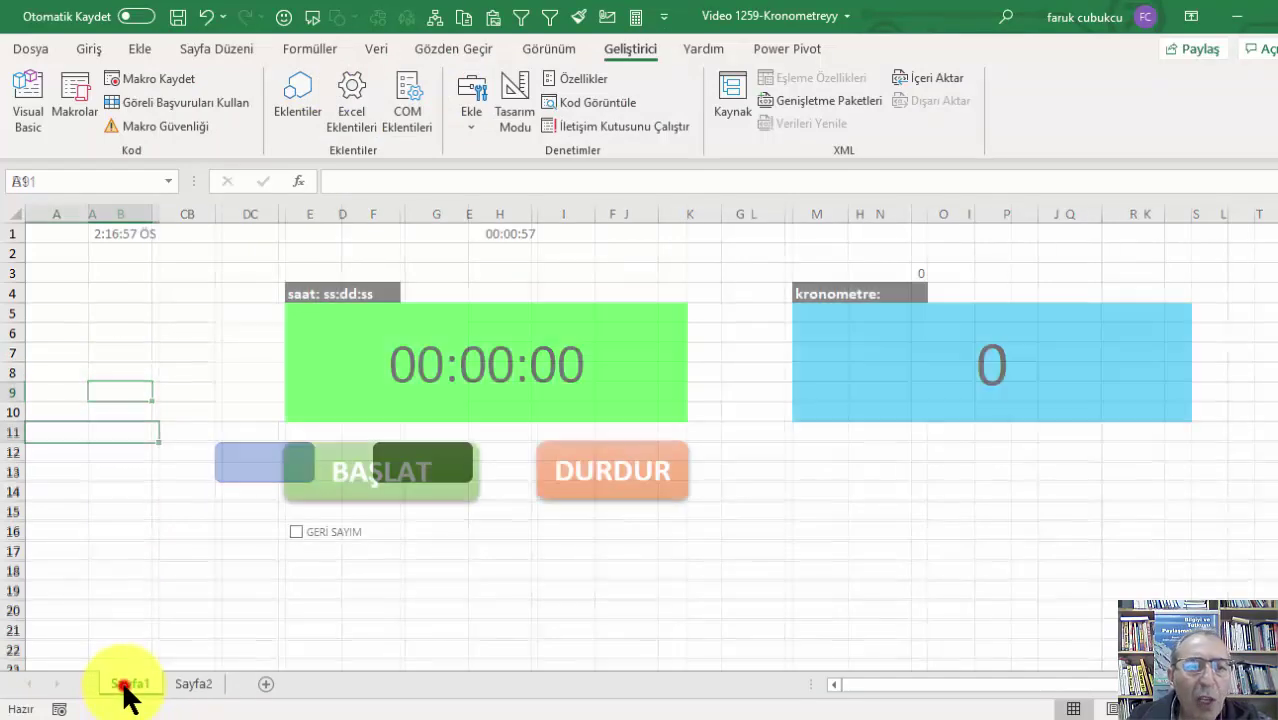
pyautogui.click(186, 684)
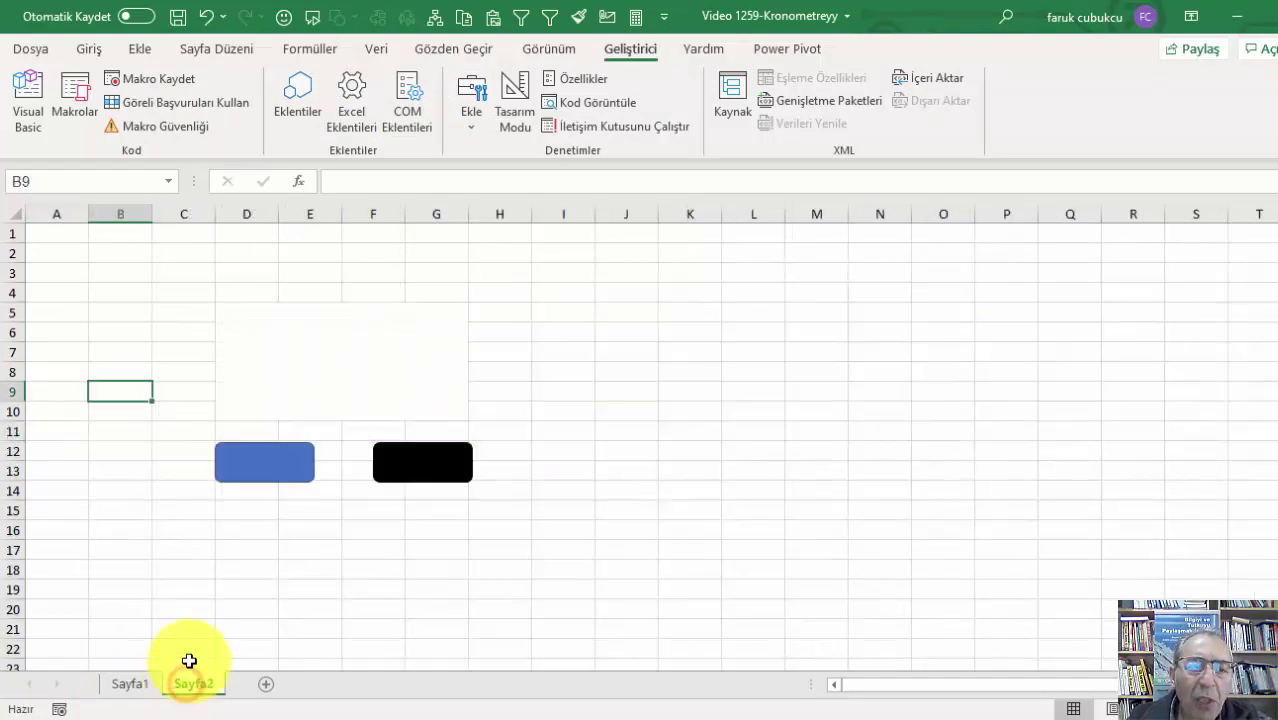
pyautogui.rightClick(283, 472)
pyautogui.click(372, 582)
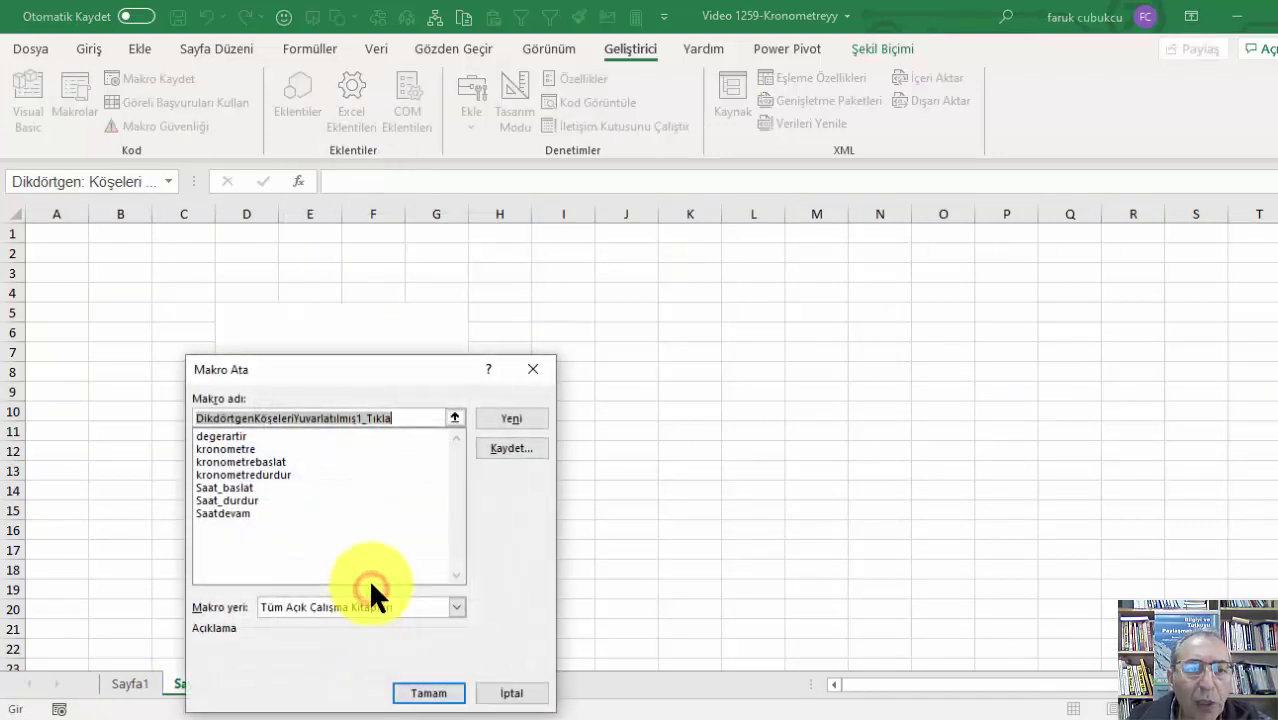
pyautogui.click(246, 462)
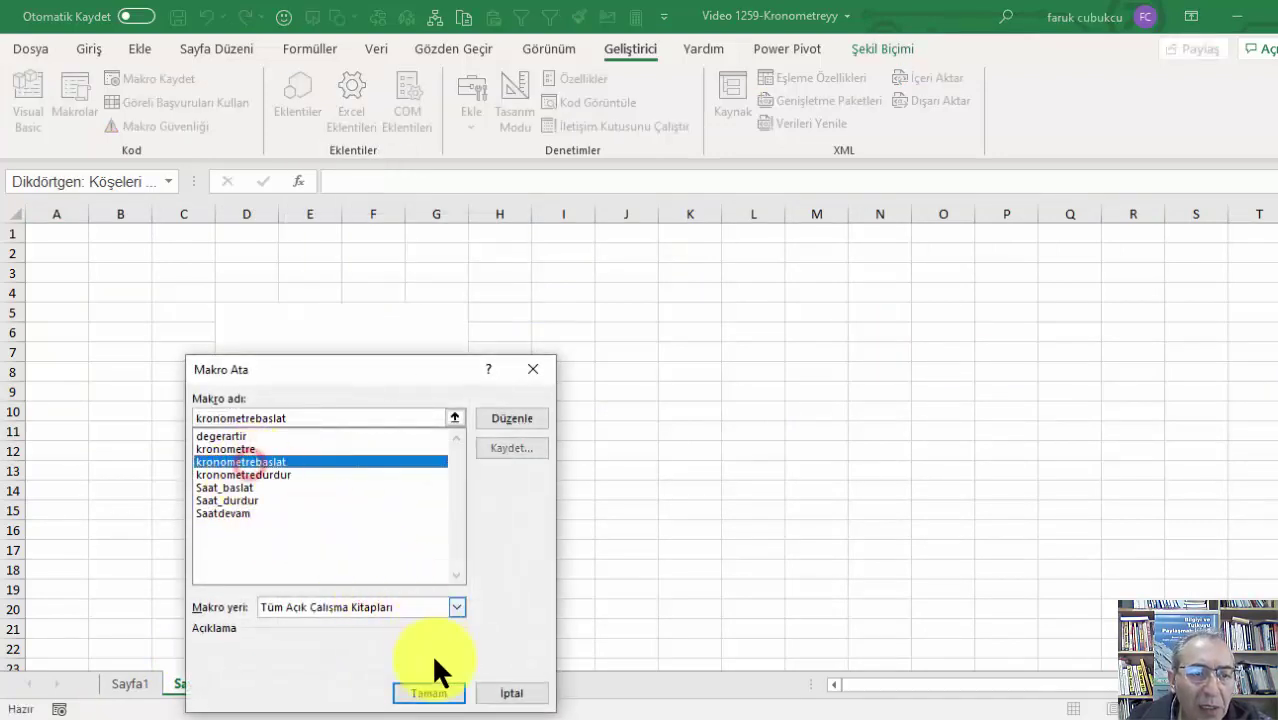
pyautogui.click(430, 693)
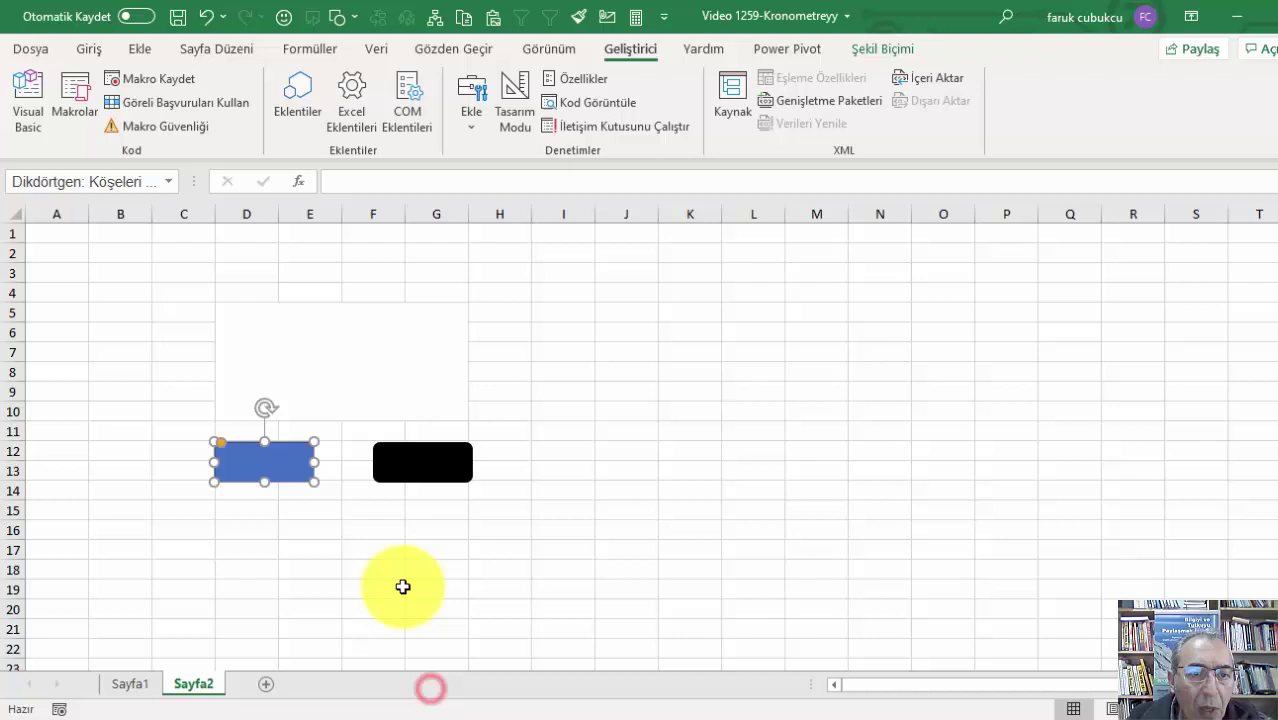
# Assign the kronometredurdur macro to the black rectangle, then select display cell D5.
pyautogui.rightClick(418, 464)
pyautogui.click(522, 584)
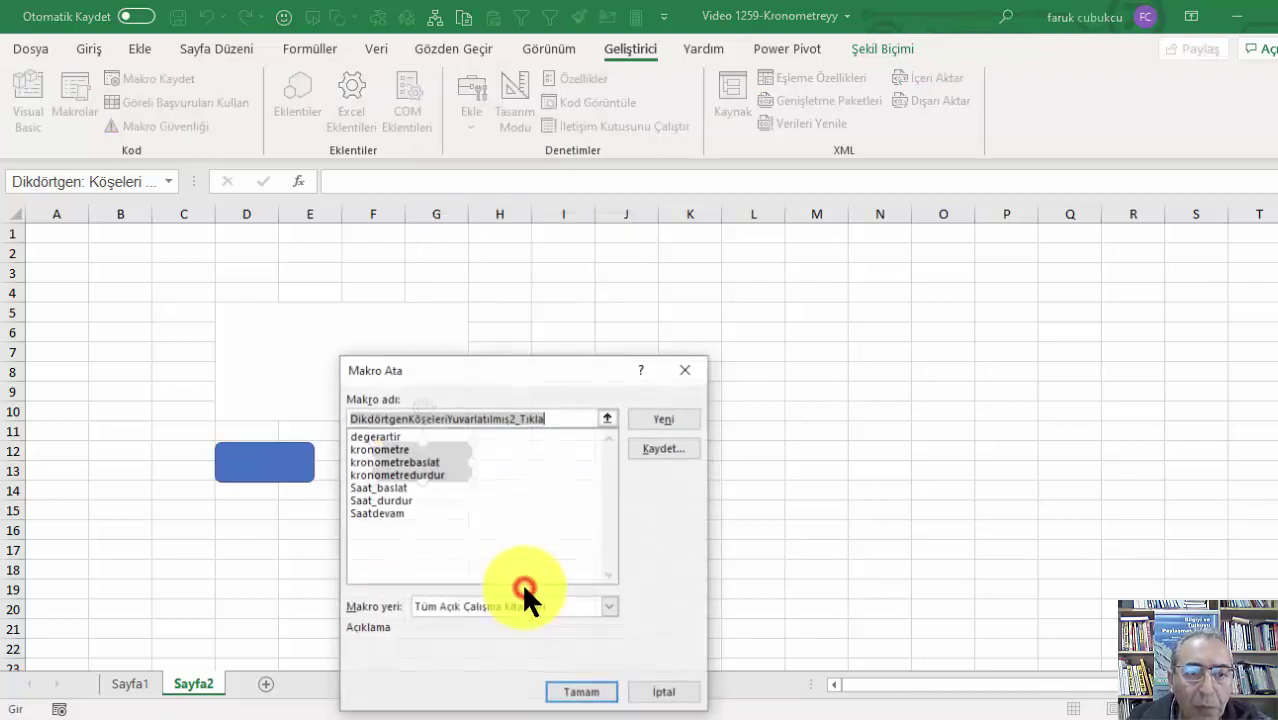
pyautogui.click(395, 500)
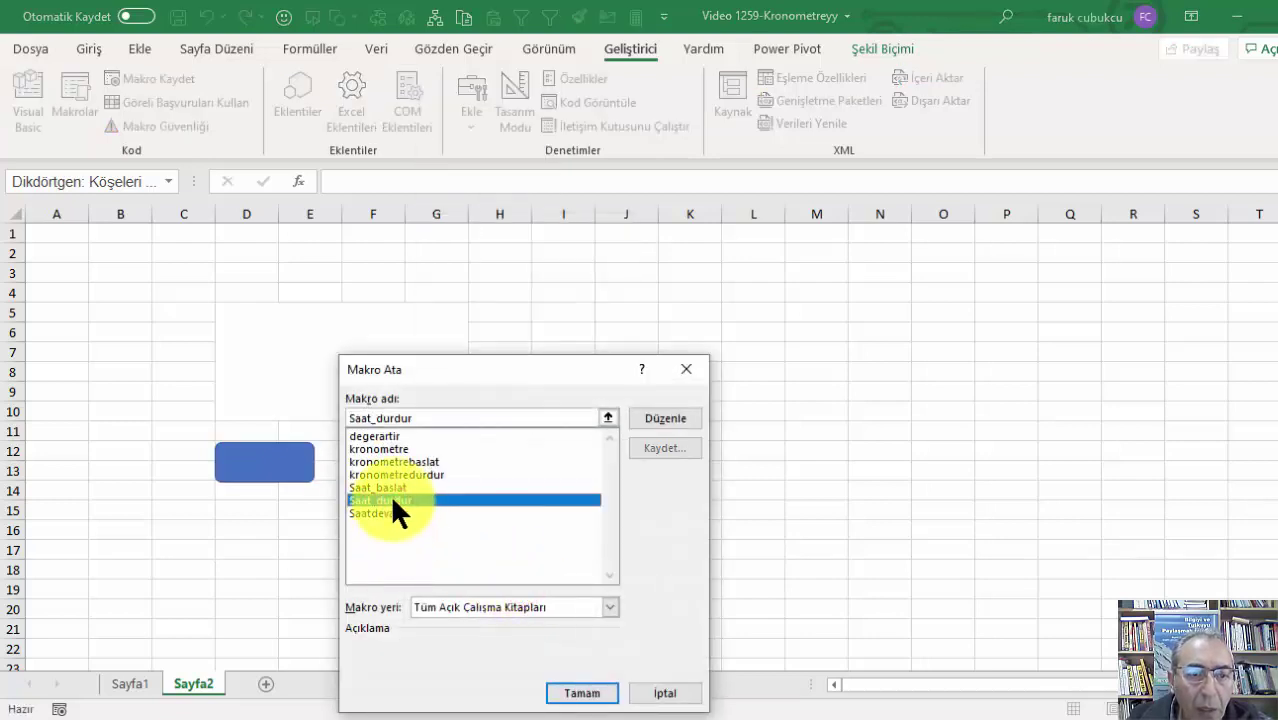
pyautogui.click(400, 474)
pyautogui.click(603, 690)
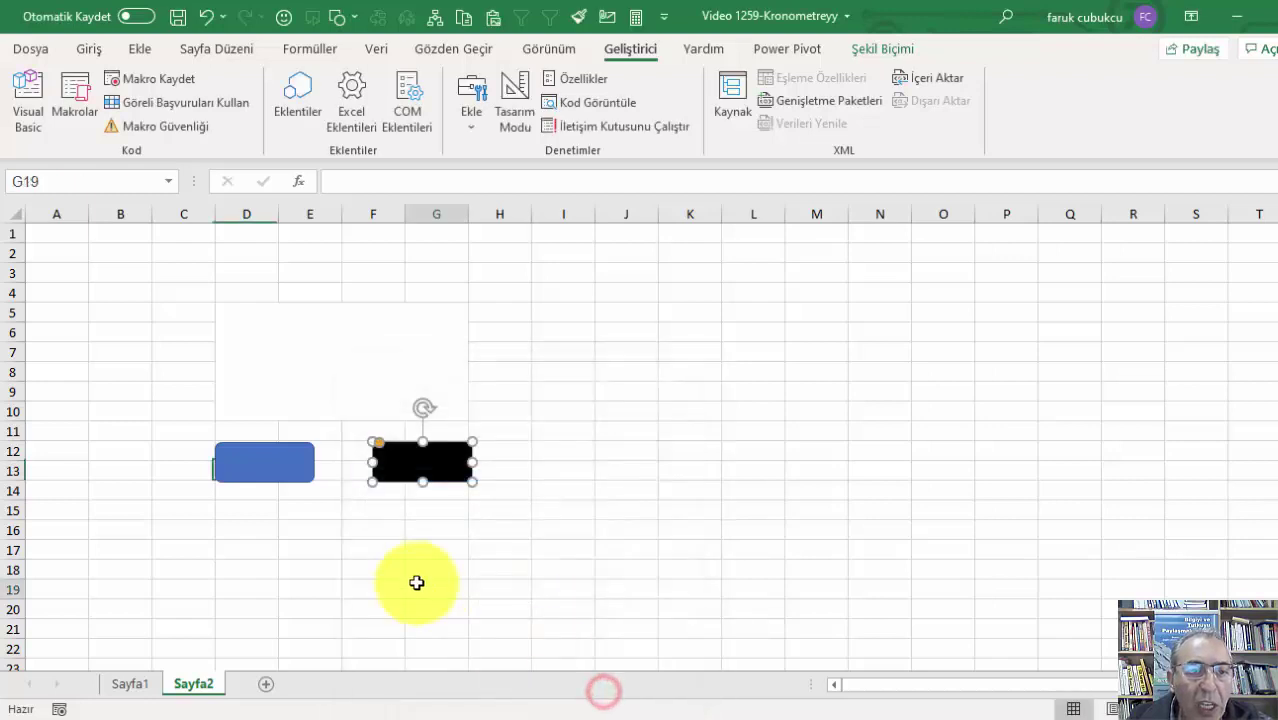
pyautogui.click(418, 586)
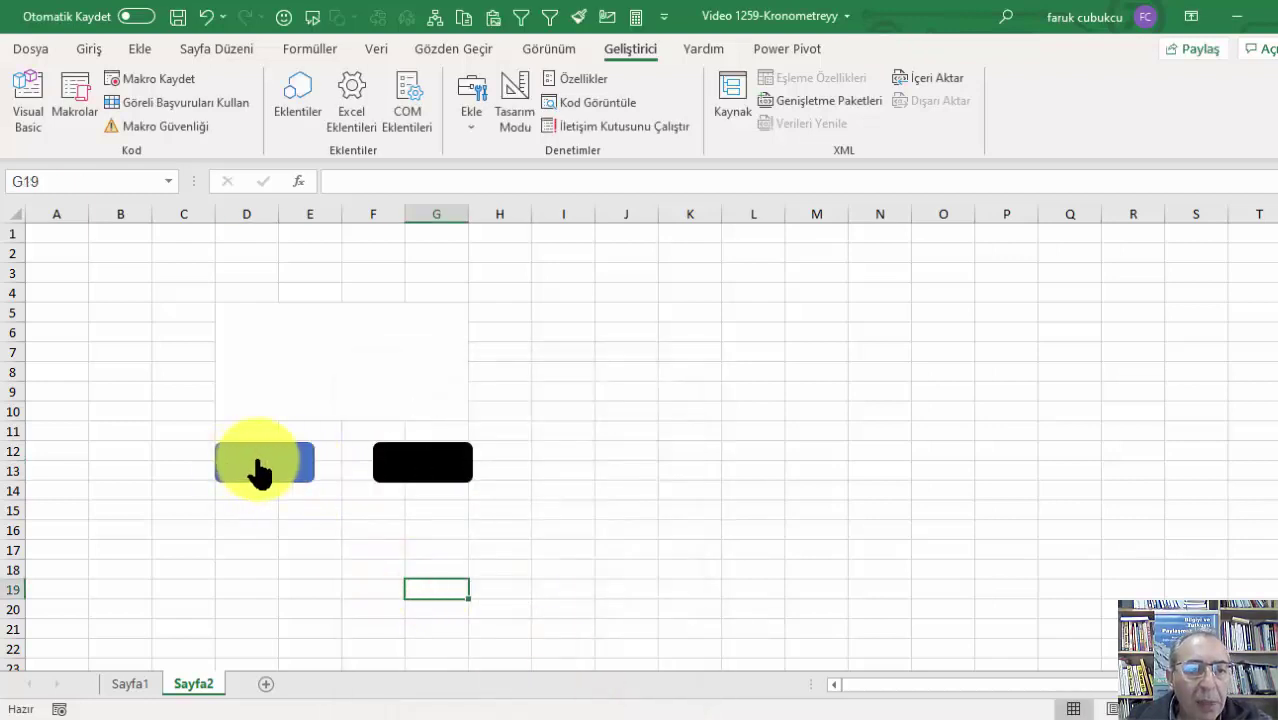
pyautogui.click(300, 362)
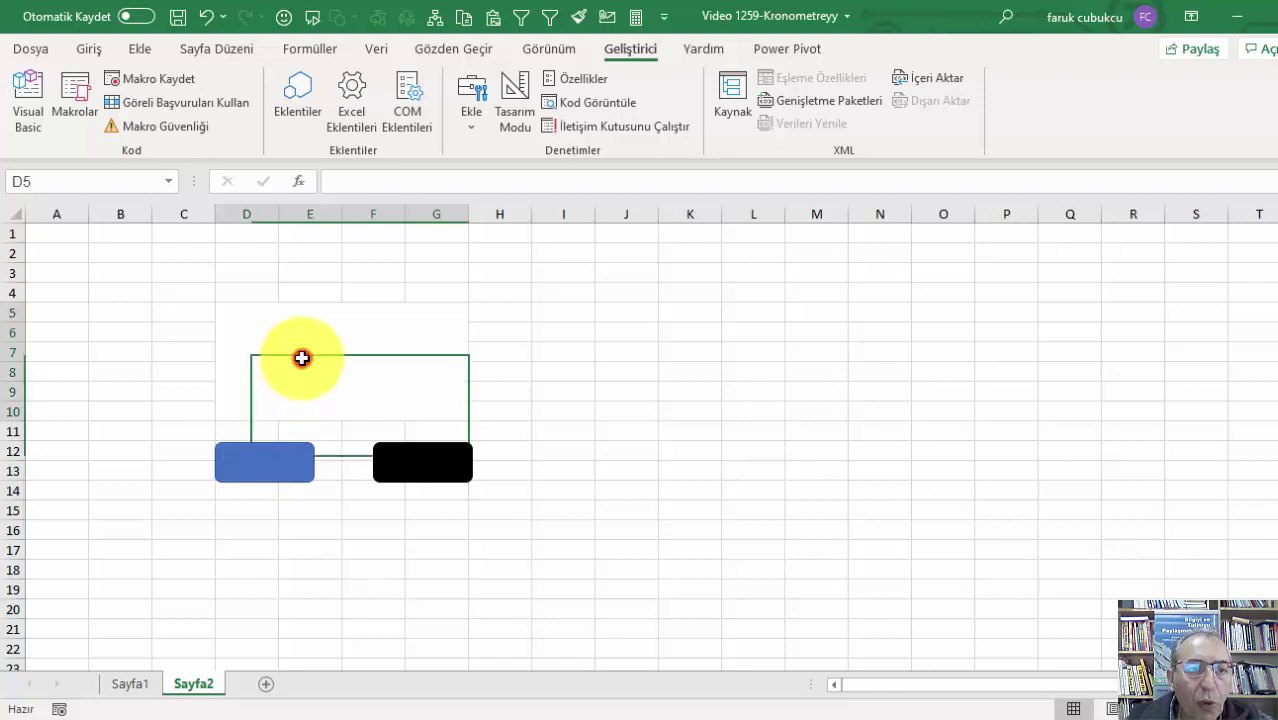
# Enlarge the D5 font to 72 and pick the 13:30:55 time format in Format Cells.
pyautogui.click(92, 50)
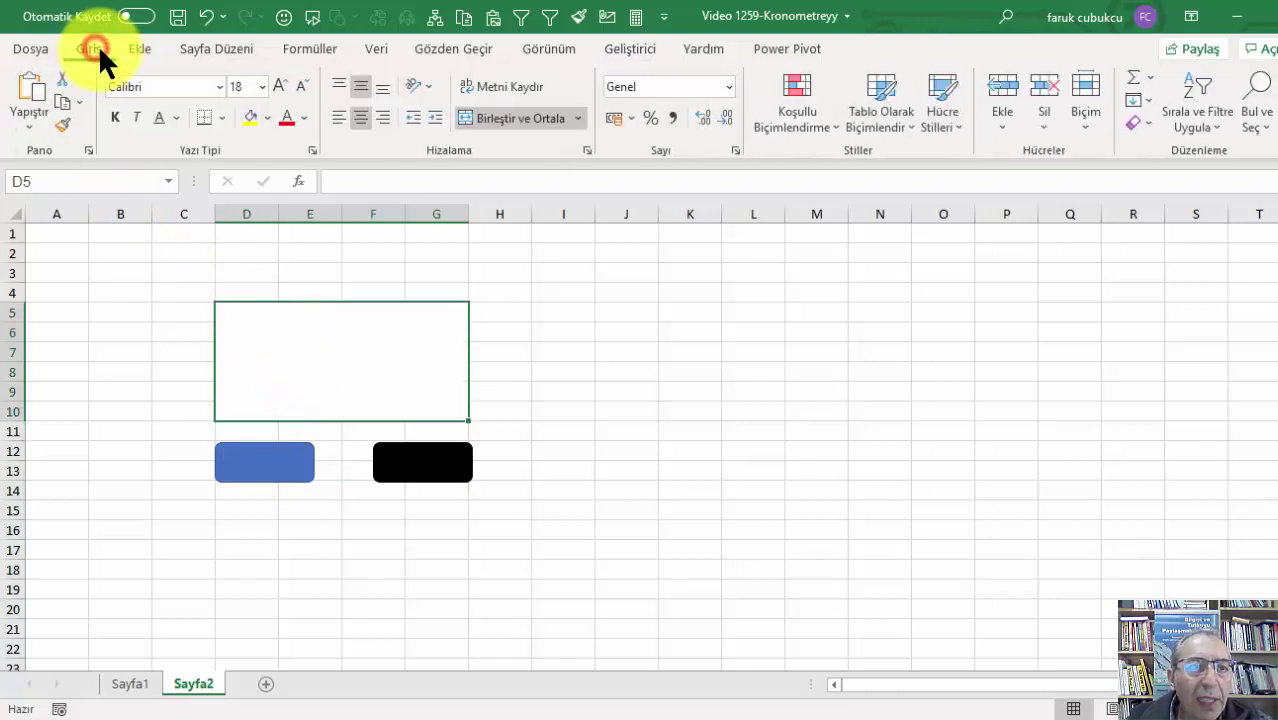
pyautogui.click(281, 86)
pyautogui.click(281, 86)
pyautogui.click(281, 86)
pyautogui.click(281, 86)
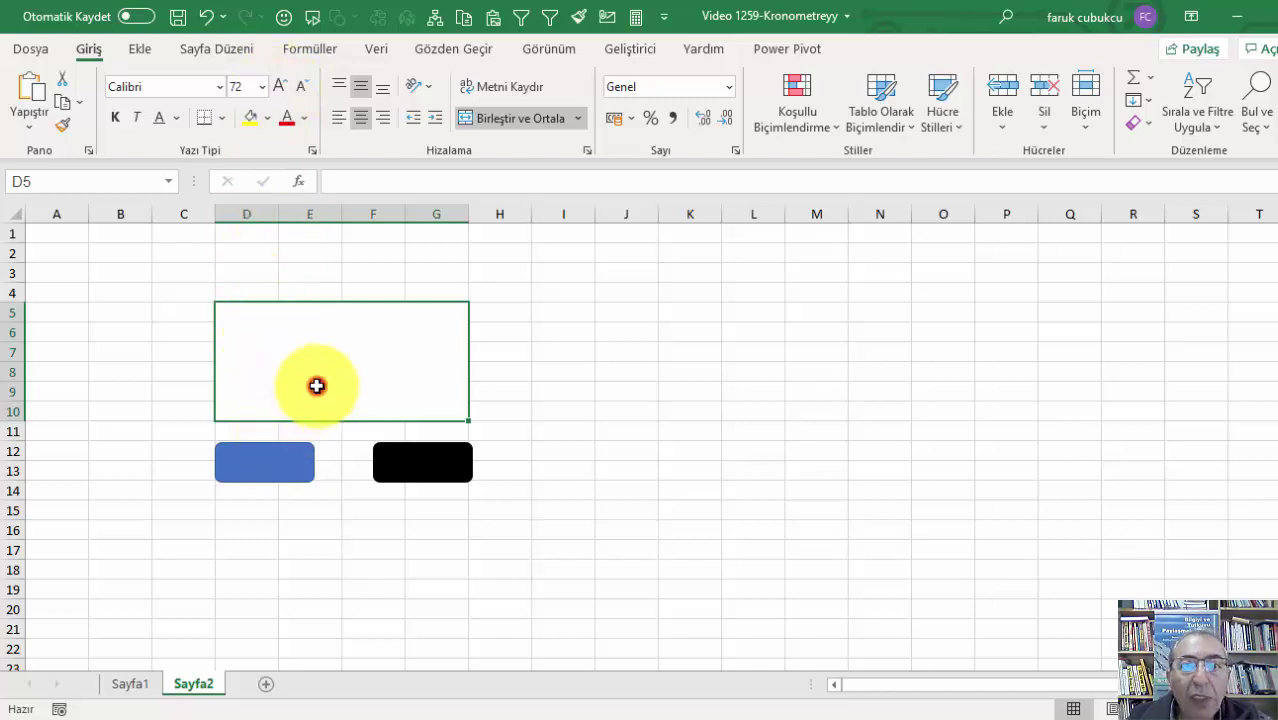
pyautogui.click(729, 88)
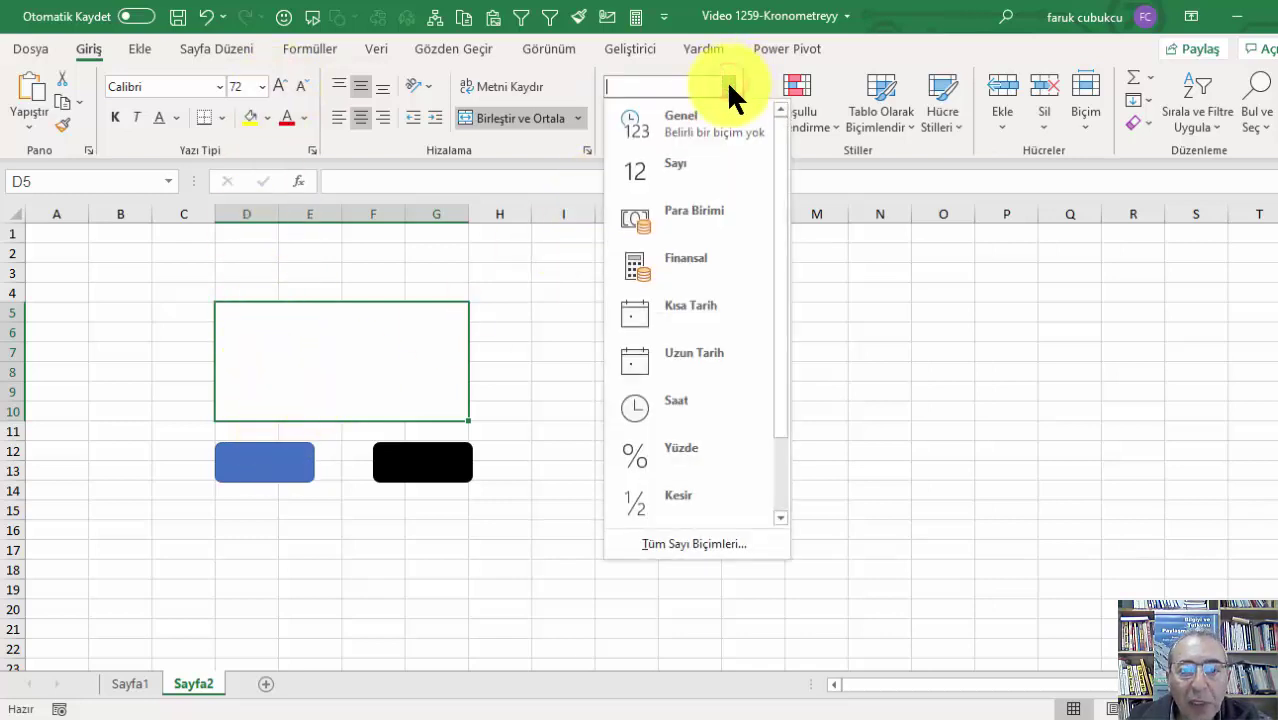
pyautogui.click(691, 537)
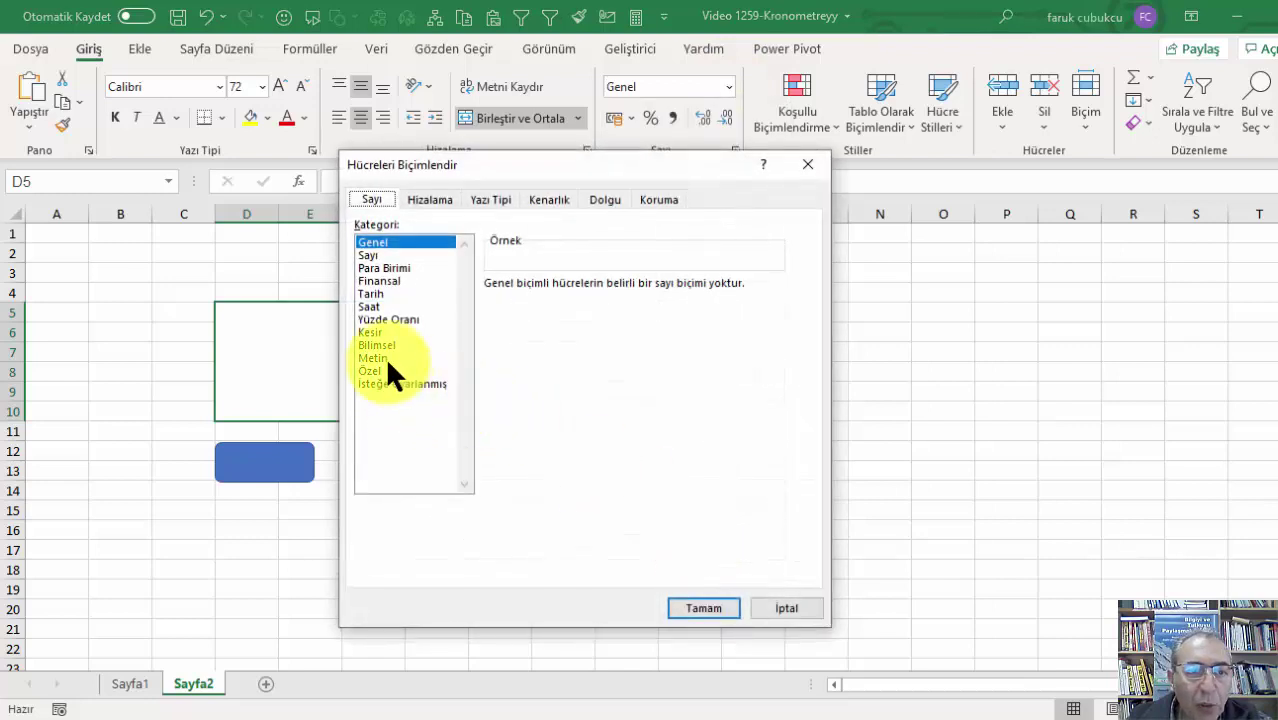
pyautogui.click(378, 305)
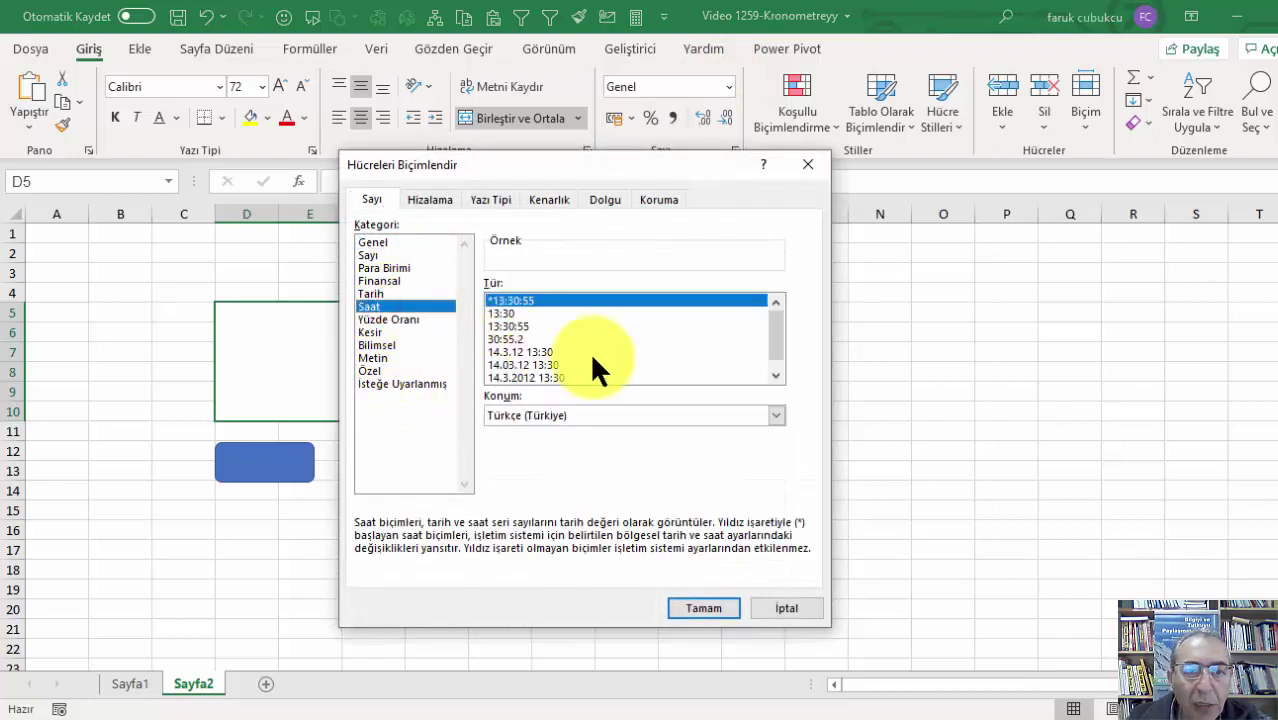
pyautogui.click(526, 326)
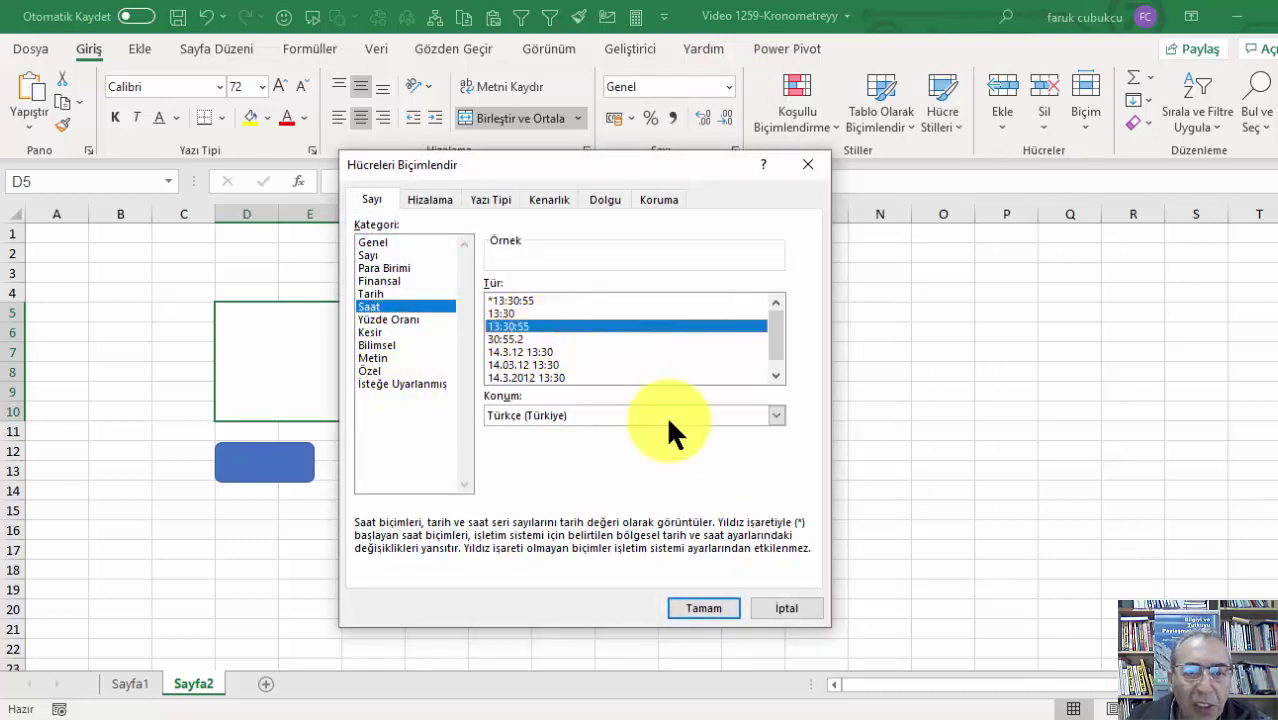
# Switch to the custom ss:dd:nn format code and apply it to D5.
pyautogui.scroll(-1, 688, 537)
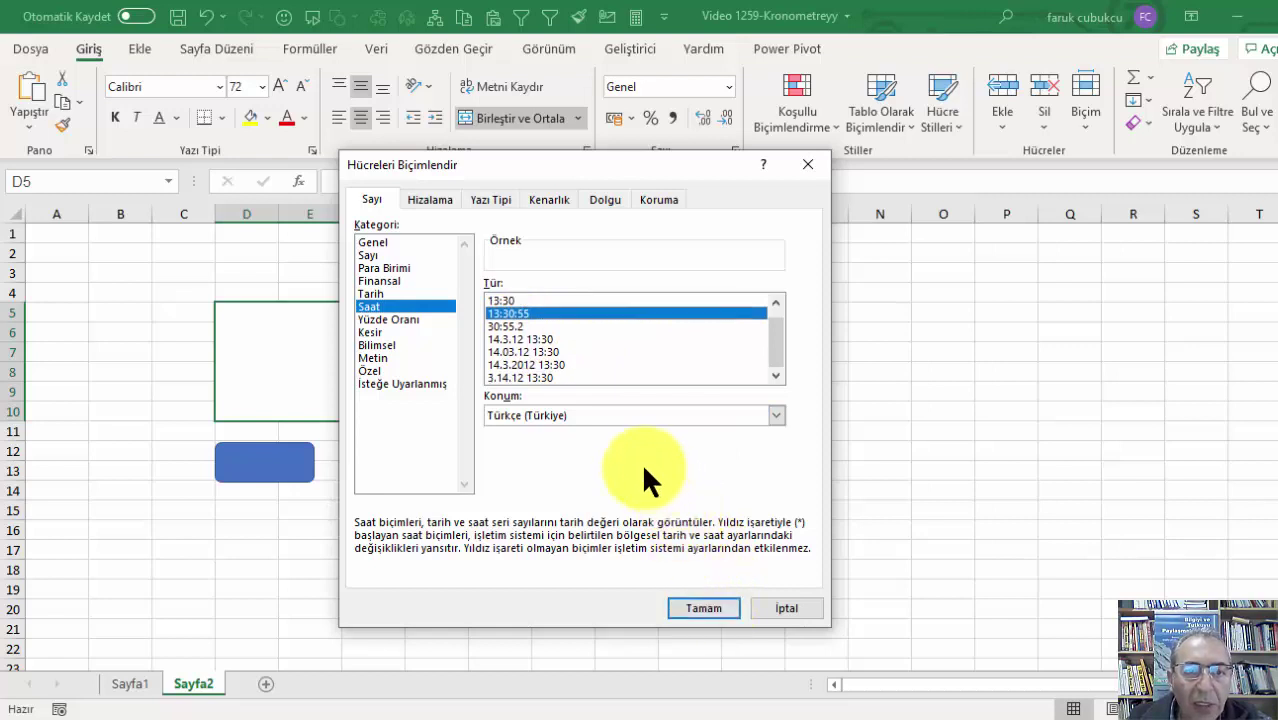
pyautogui.scroll(1, 582, 395)
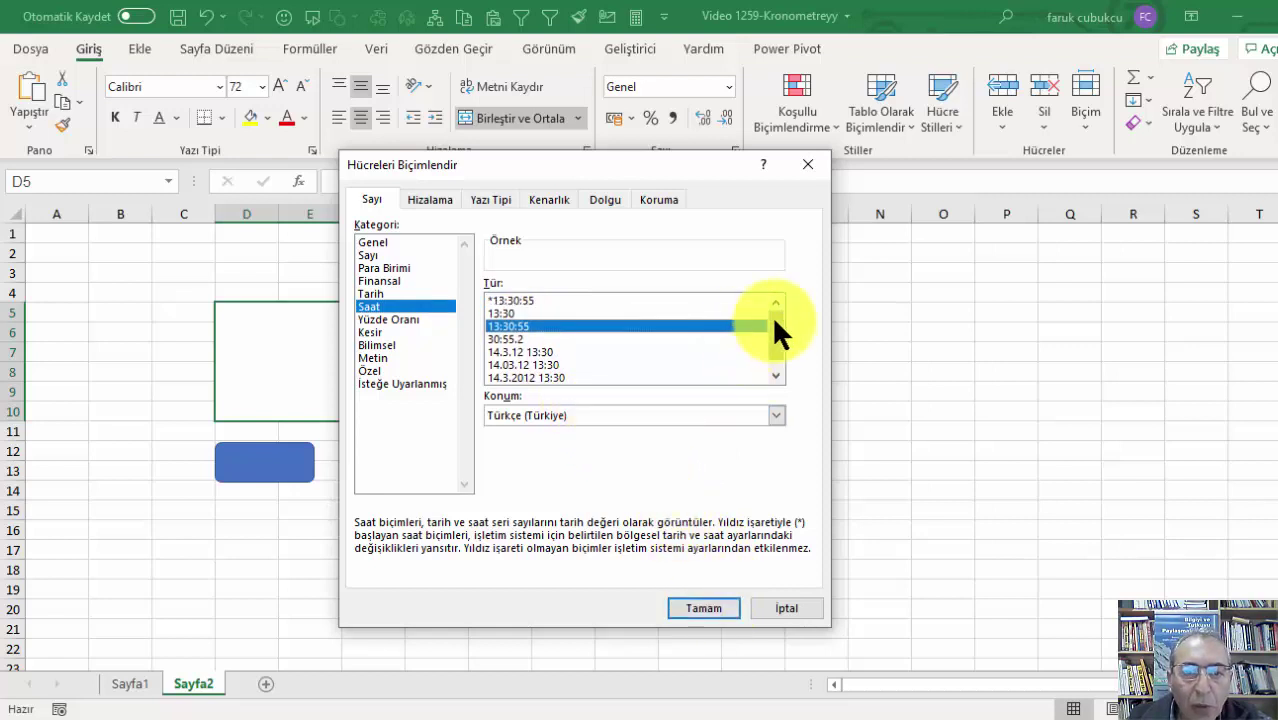
pyautogui.moveTo(775, 320); pyautogui.dragTo(770, 378)
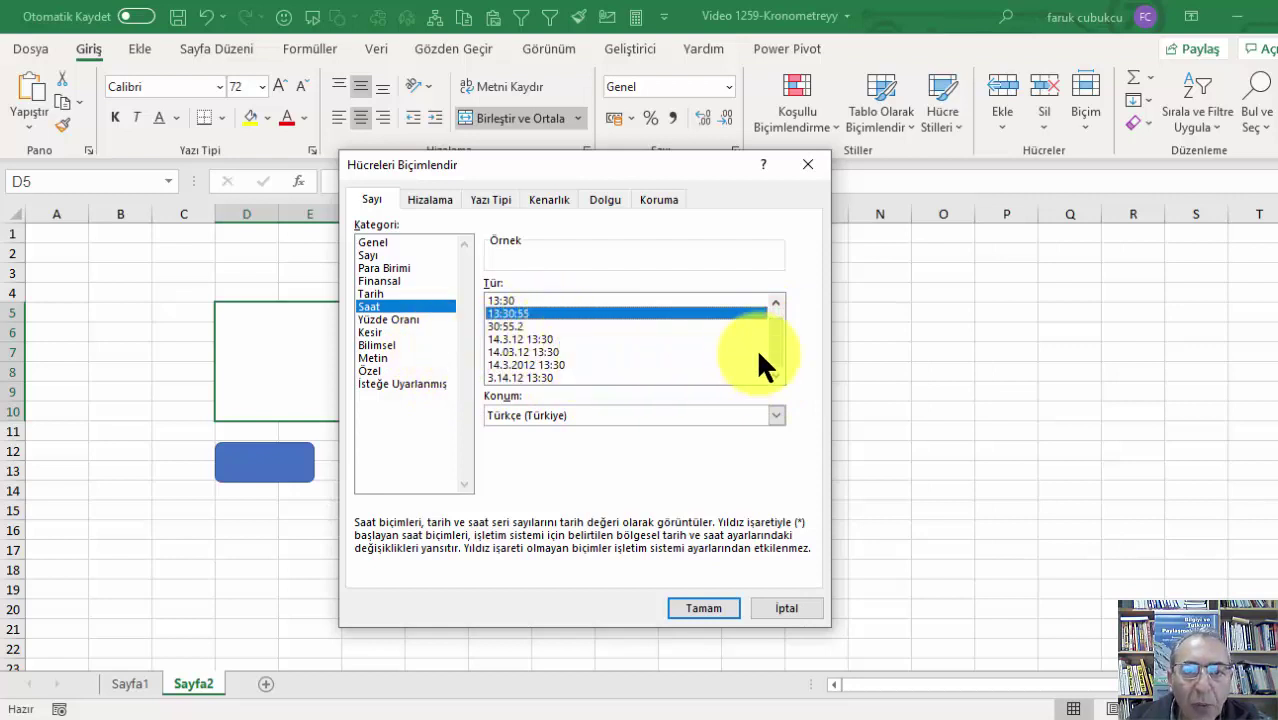
pyautogui.click(414, 383)
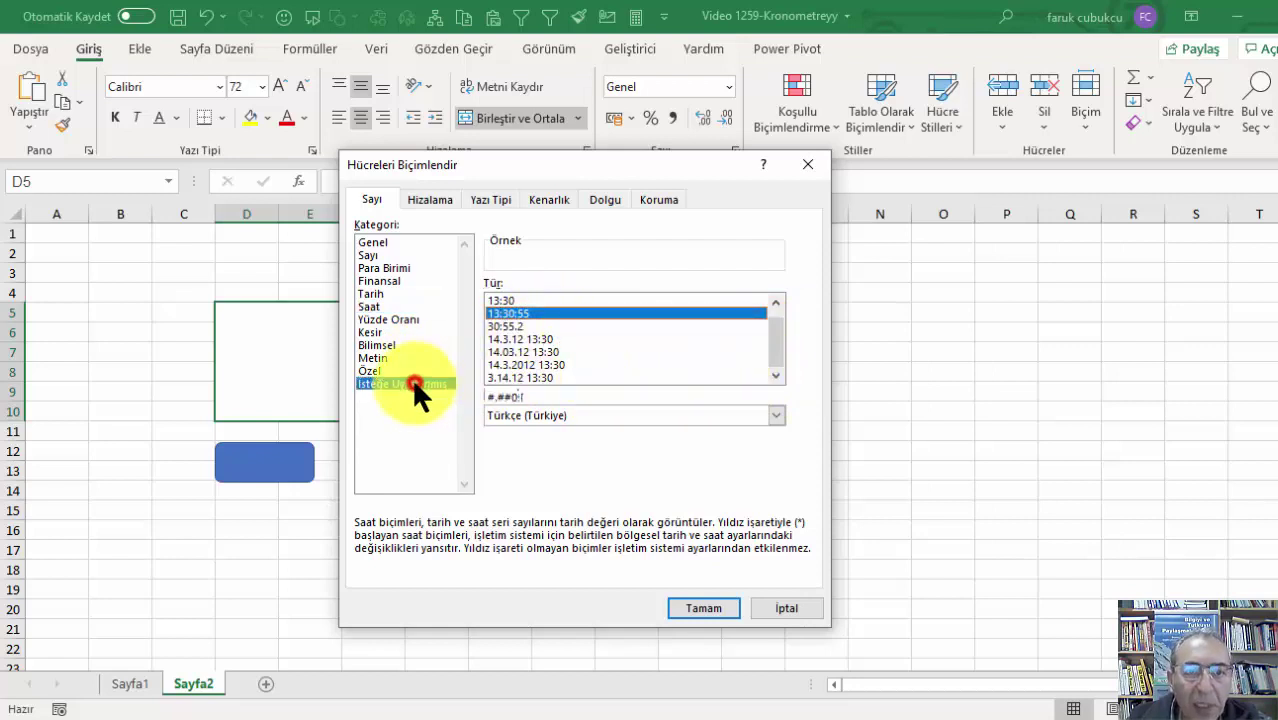
pyautogui.moveTo(774, 357); pyautogui.dragTo(764, 446)
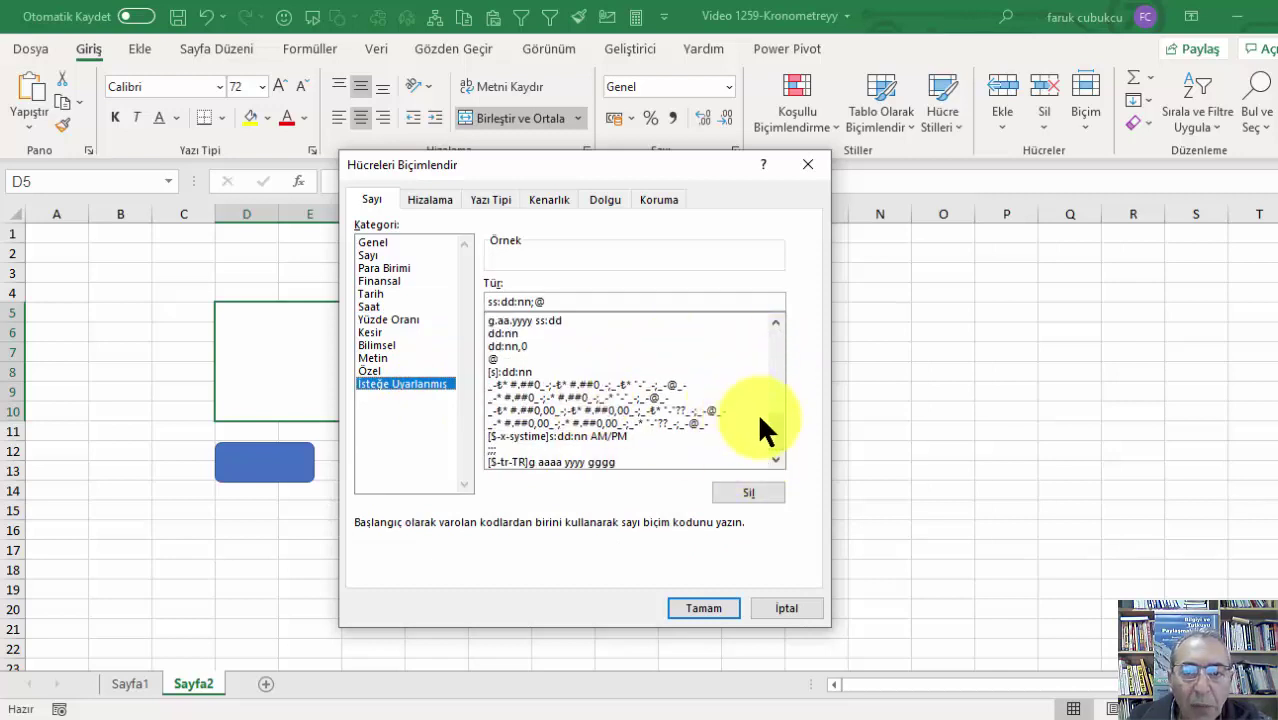
pyautogui.moveTo(770, 418); pyautogui.dragTo(775, 405)
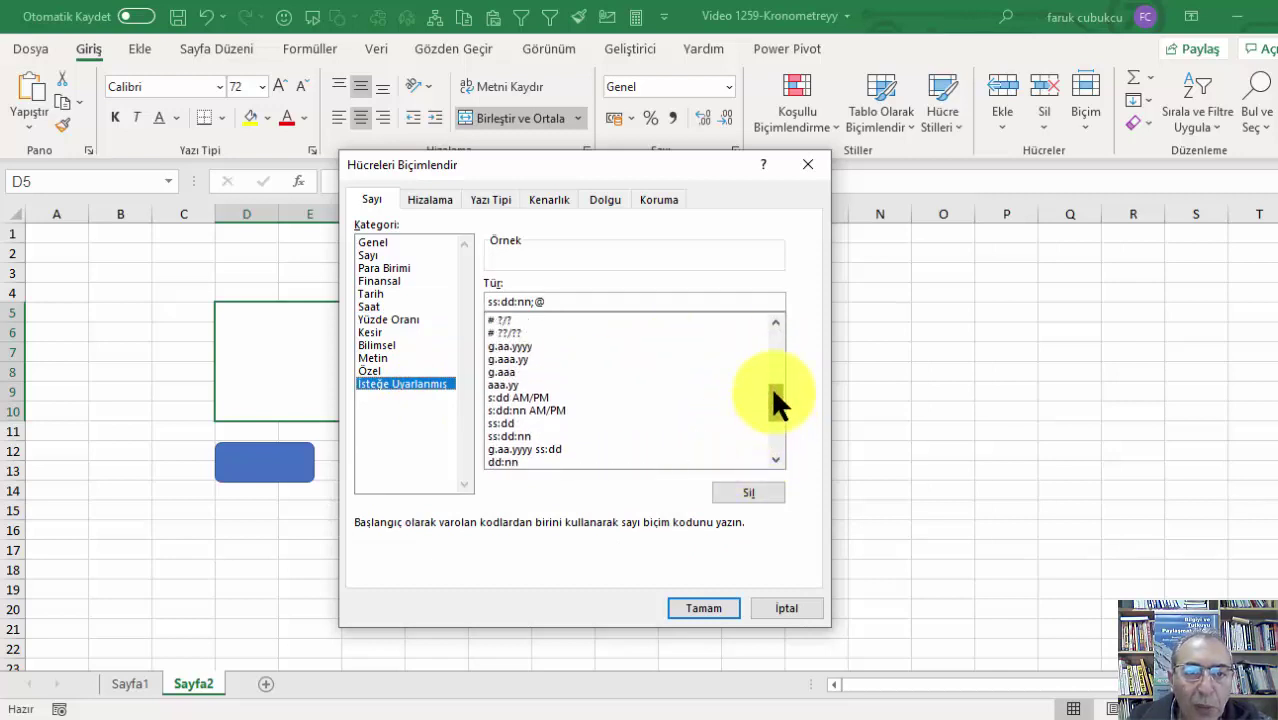
pyautogui.click(512, 436)
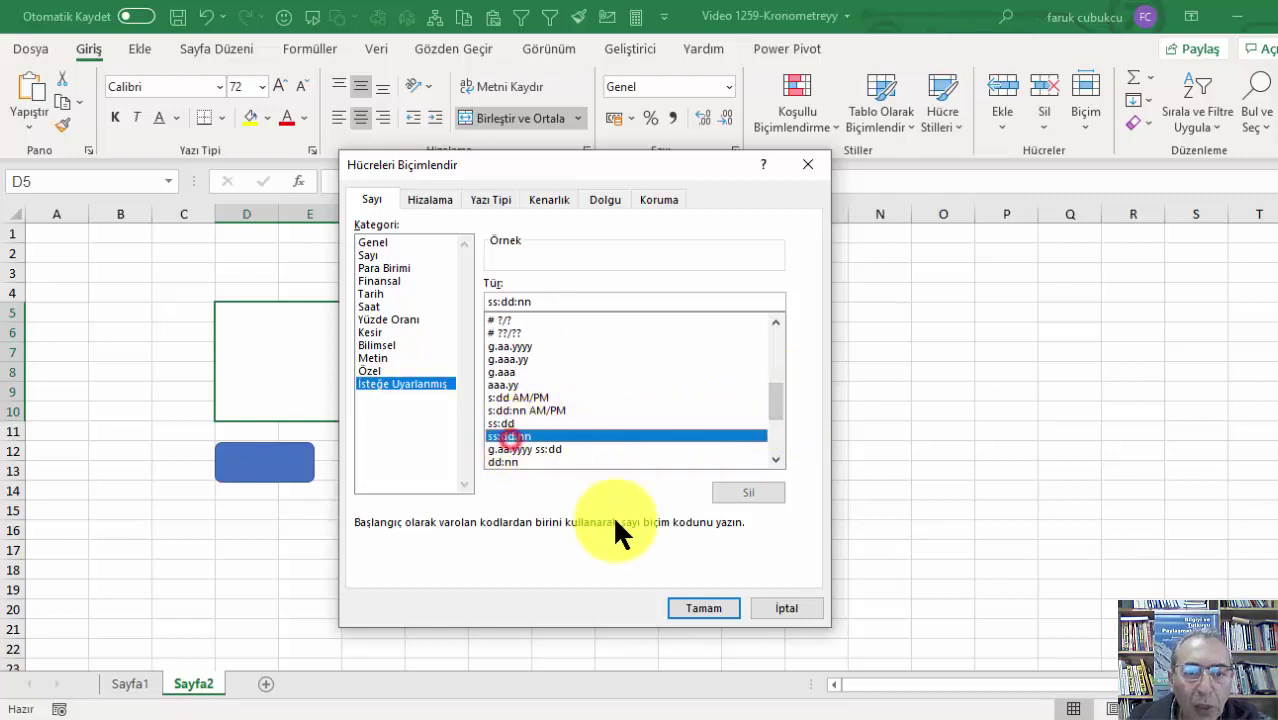
pyautogui.click(706, 608)
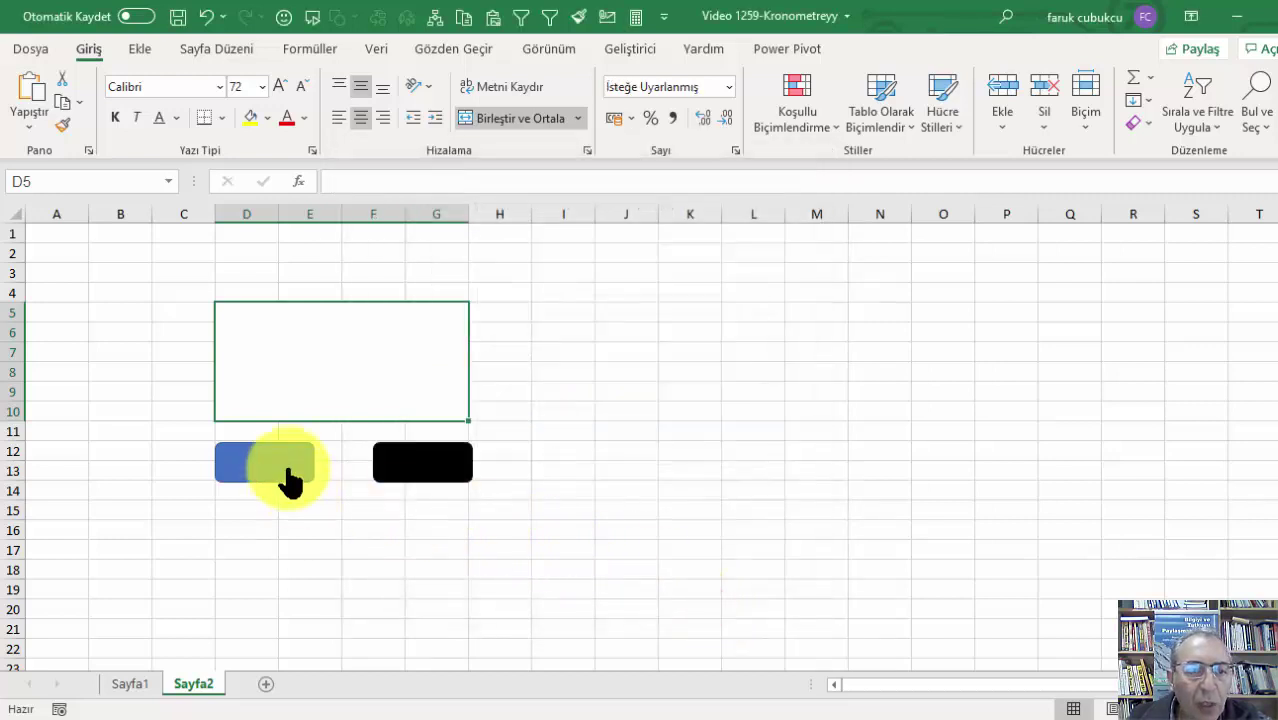
# Run the clock with the blue button, then shrink the D5 font to 48.
pyautogui.click(284, 466)
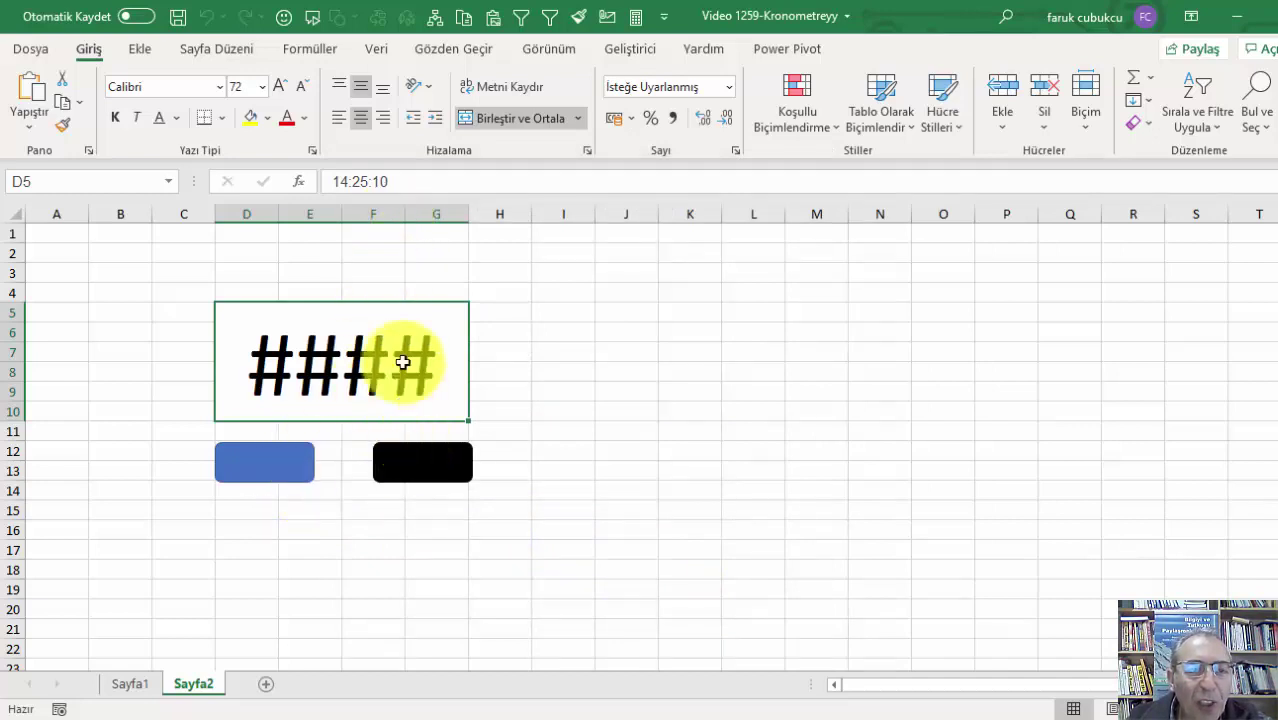
pyautogui.click(317, 343)
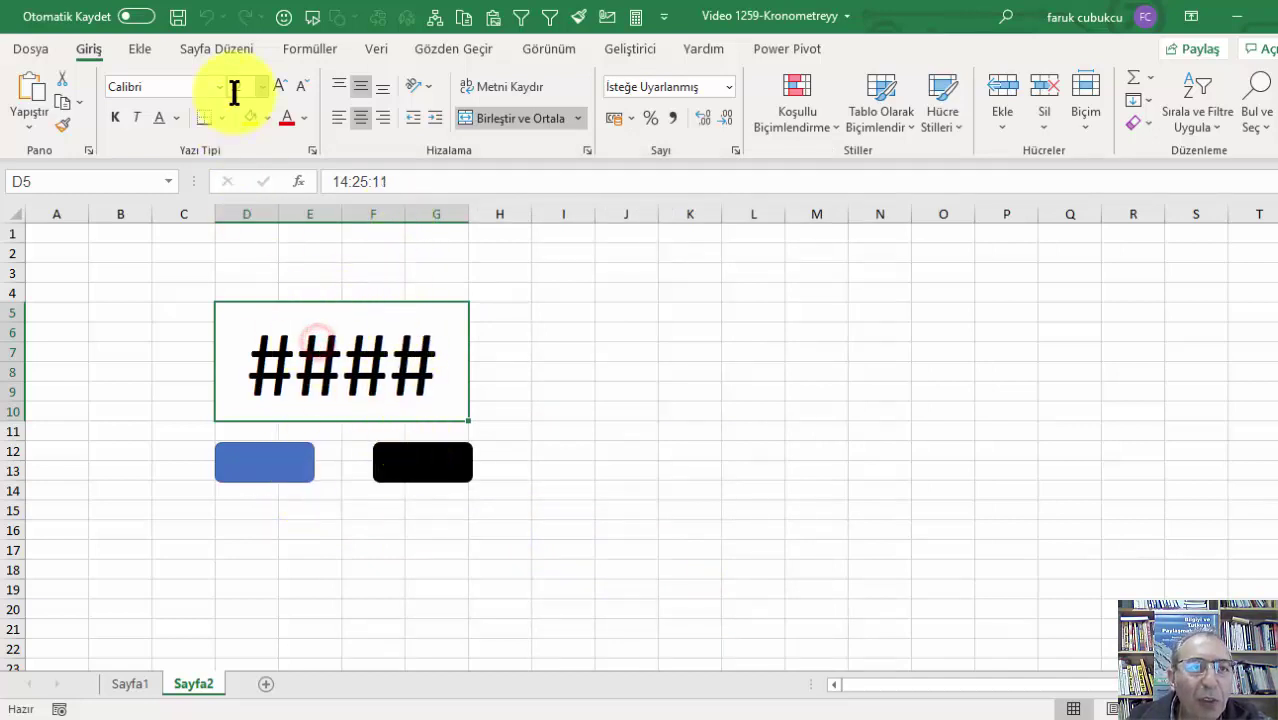
pyautogui.click(299, 86)
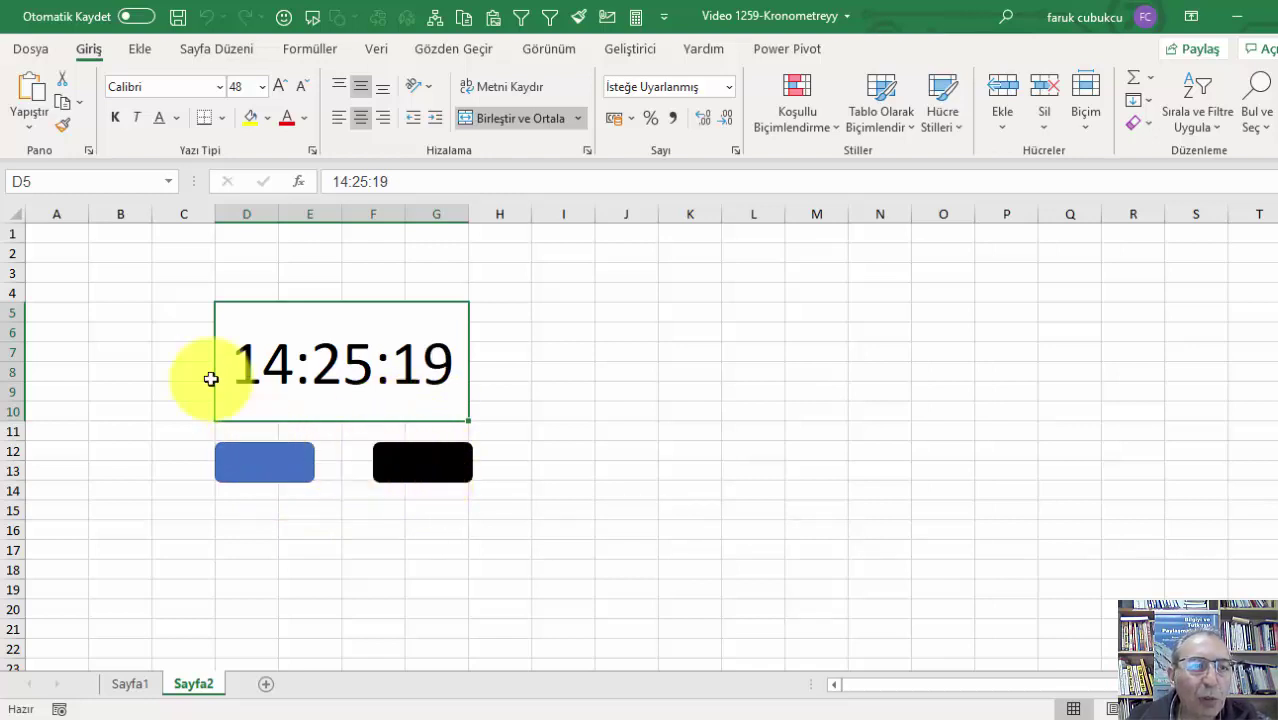
pyautogui.click(630, 50)
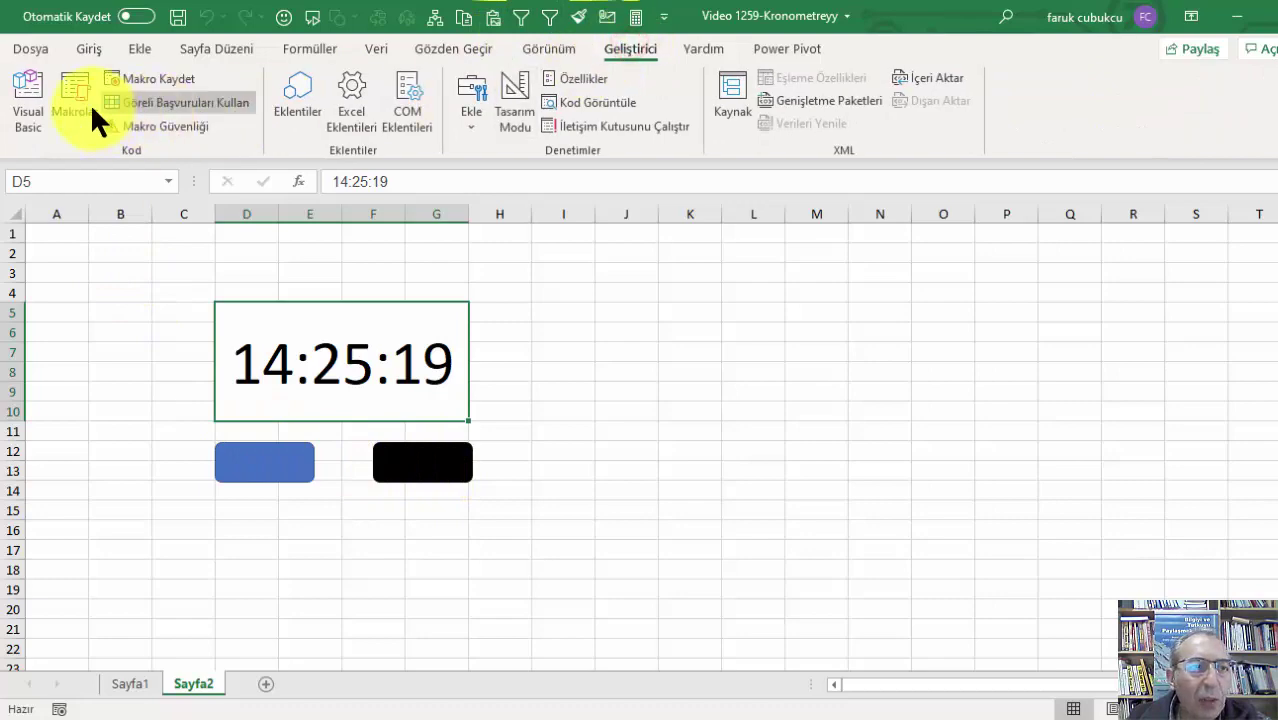
pyautogui.click(36, 92)
pyautogui.scroll(-1, 573, 362)
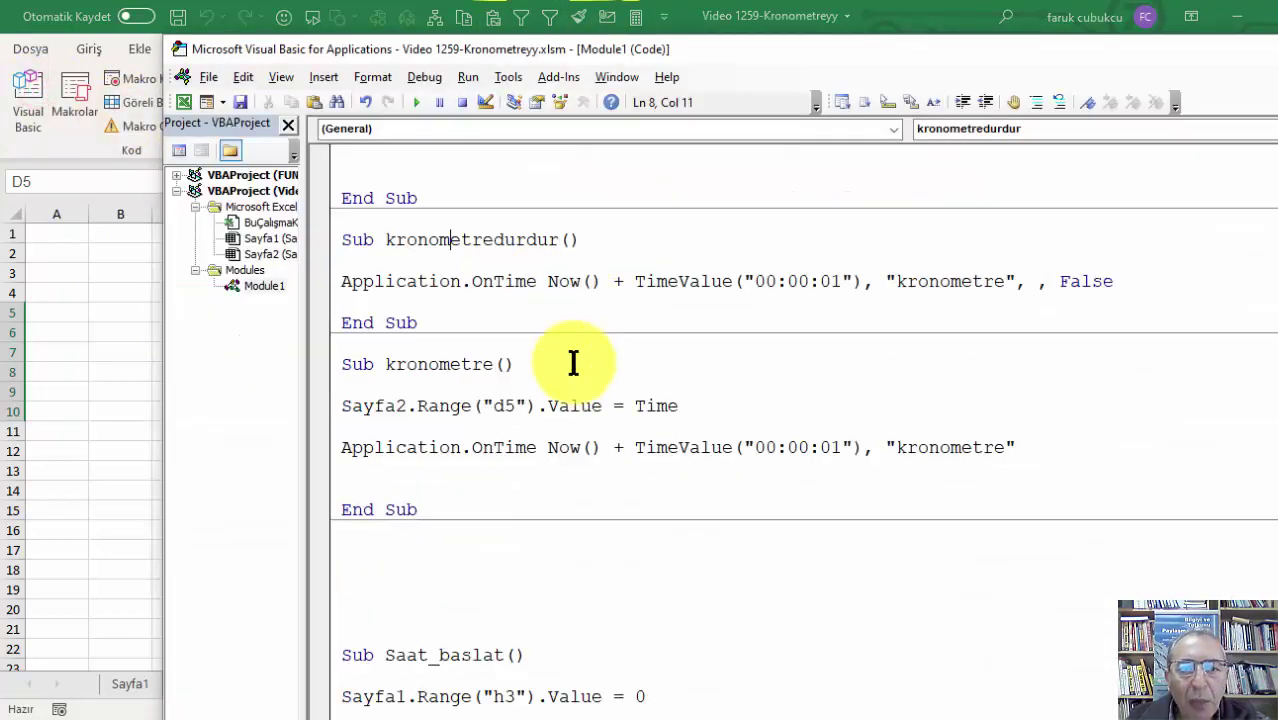
pyautogui.scroll(2, 573, 357)
pyautogui.scroll(-1, 573, 357)
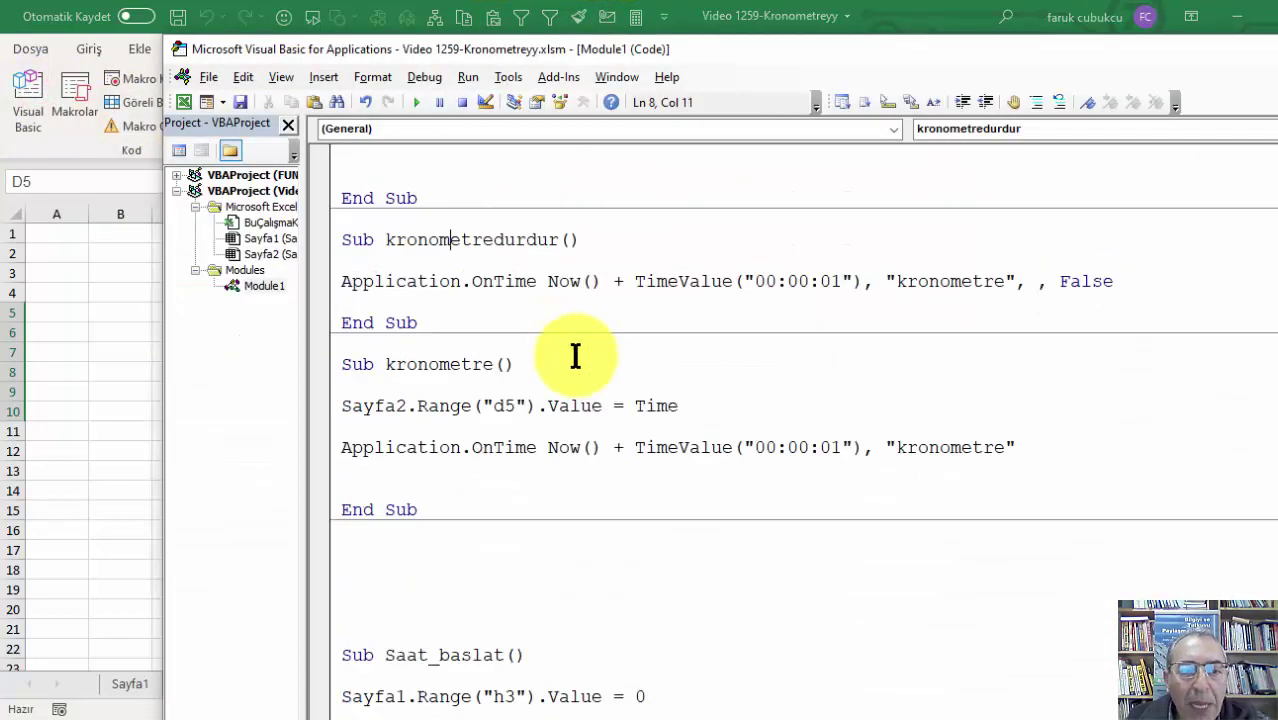
pyautogui.scroll(-5, 573, 357)
pyautogui.scroll(-1, 570, 370)
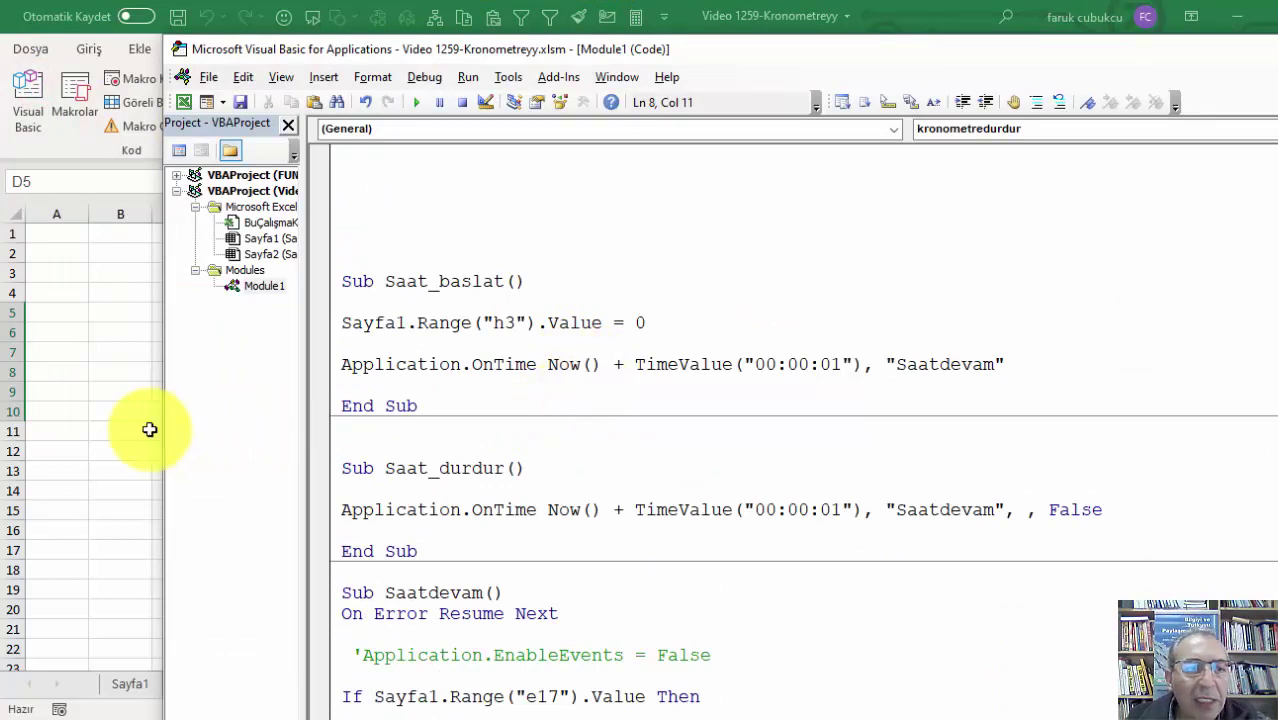
pyautogui.click(110, 416)
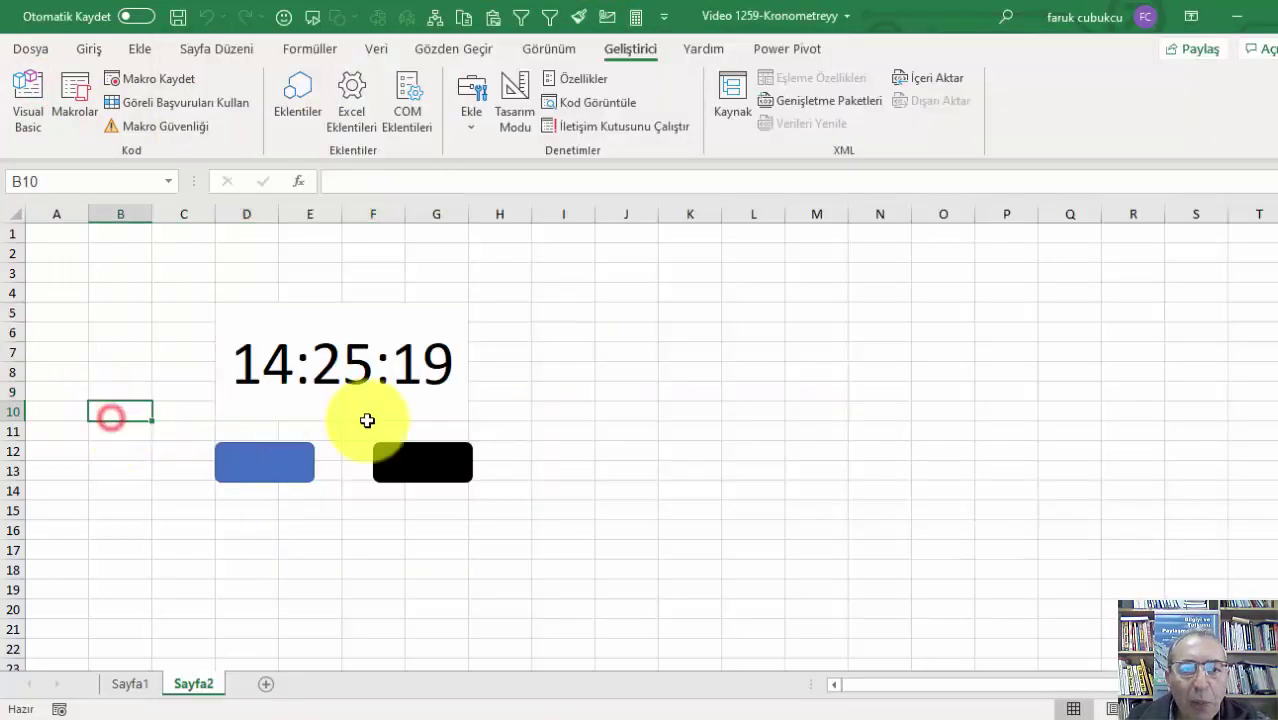
pyautogui.click(132, 684)
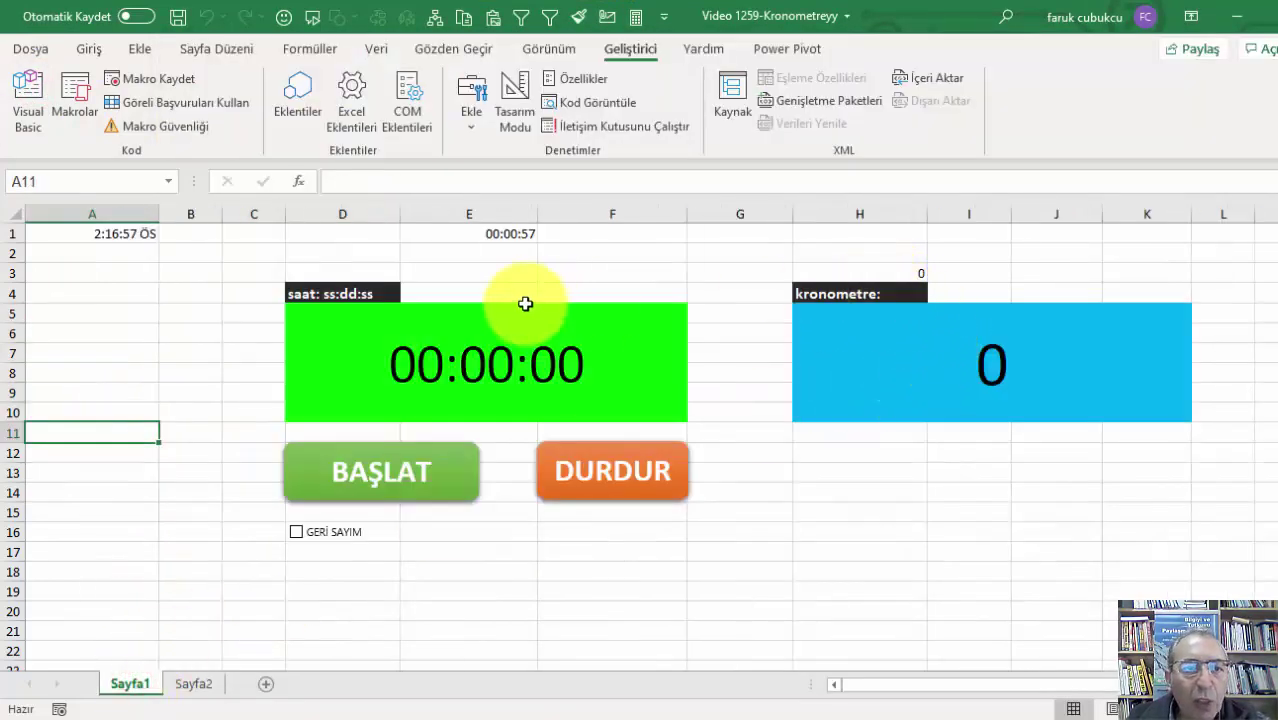
pyautogui.doubleClick(372, 293)
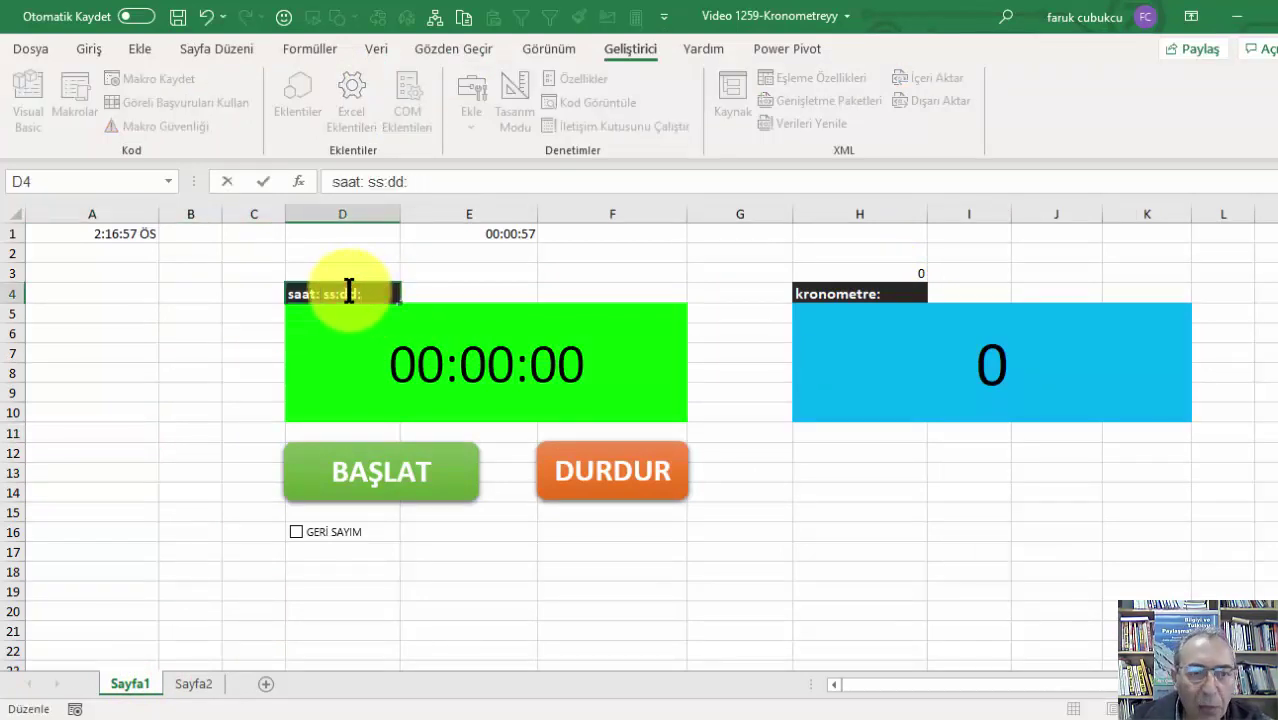
pyautogui.write('nn')
pyautogui.click(203, 335)
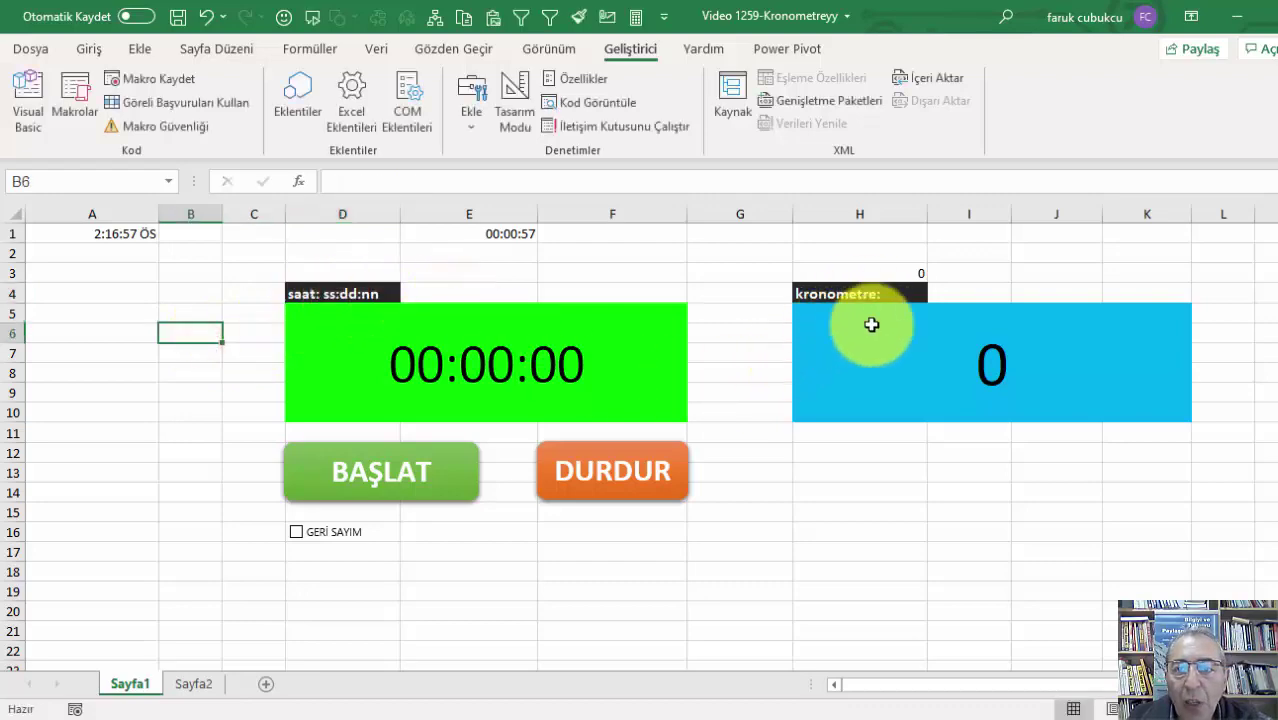
pyautogui.hotkey('alt', 'F11')
pyautogui.scroll(-1, 696, 402)
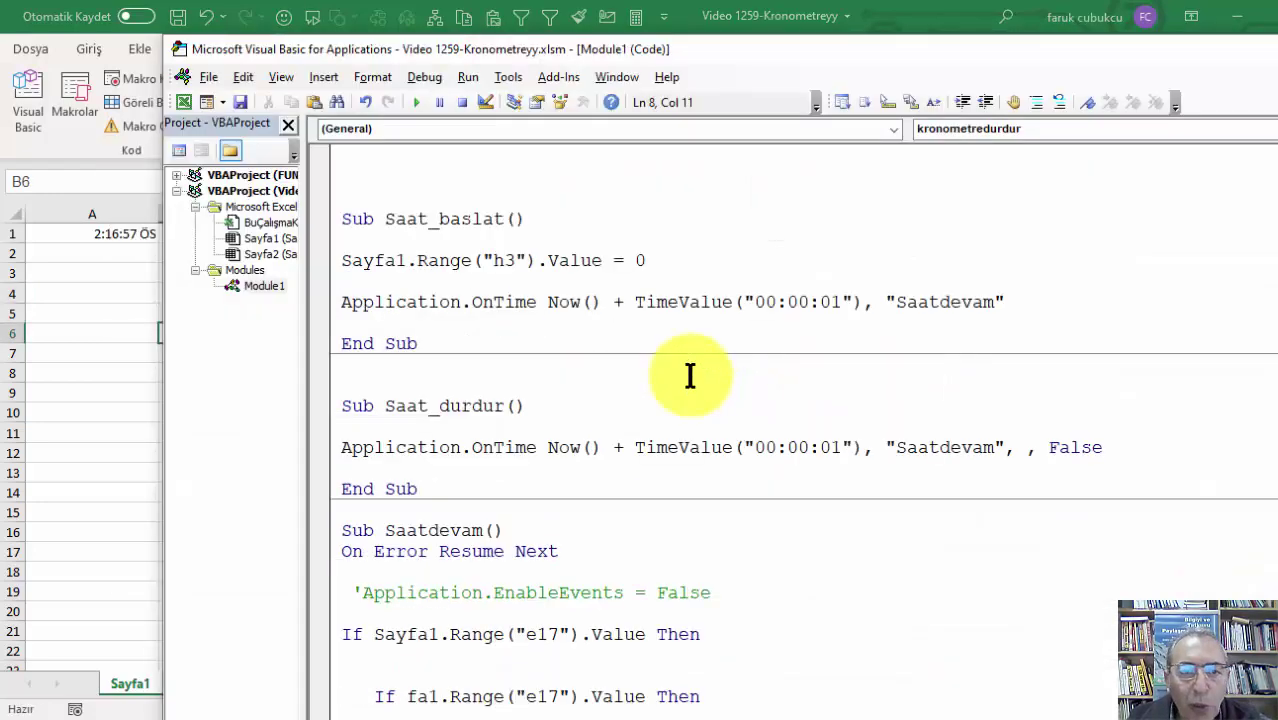
pyautogui.scroll(-2, 690, 375)
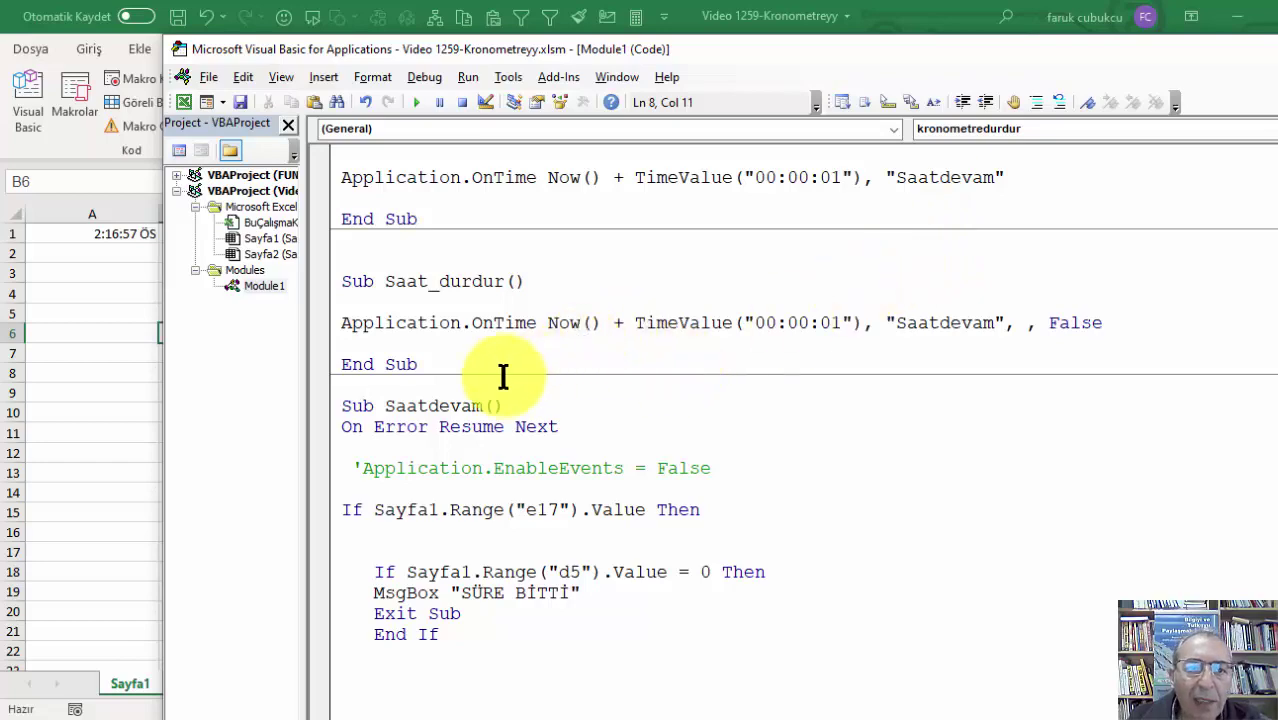
pyautogui.scroll(-2, 639, 337)
pyautogui.scroll(-1, 639, 337)
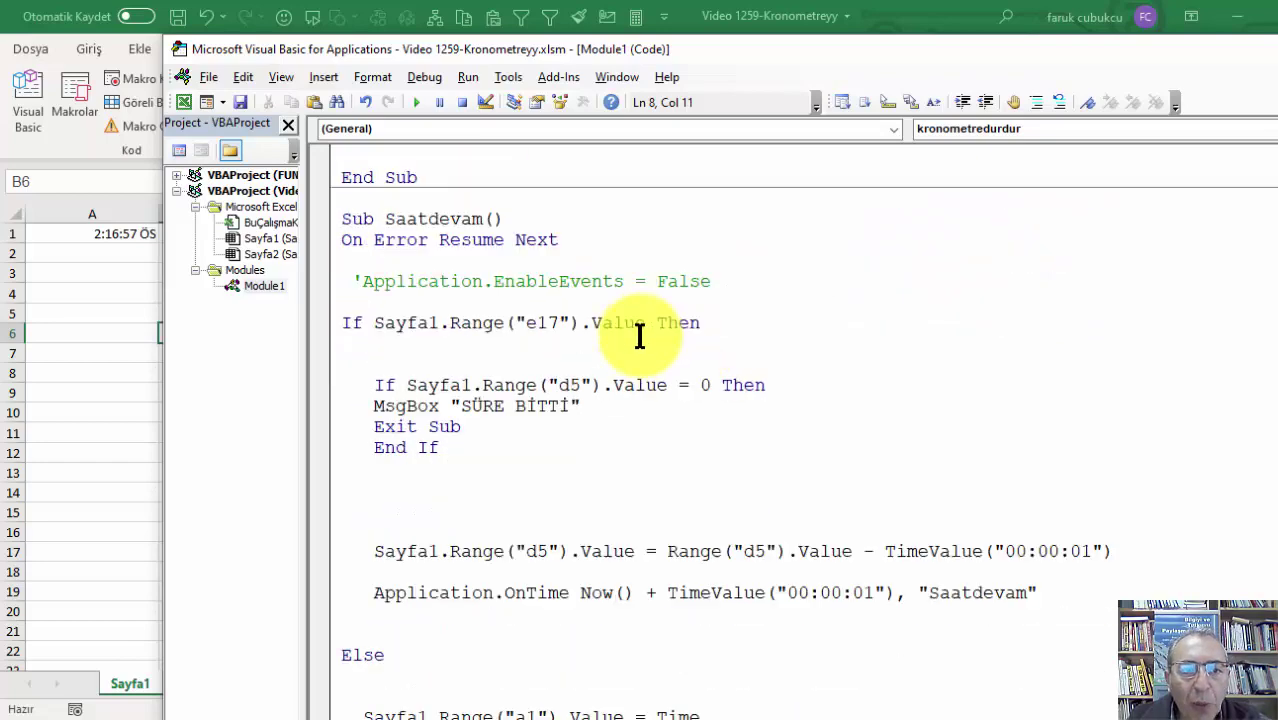
pyautogui.scroll(-1, 630, 337)
pyautogui.scroll(-1, 480, 320)
pyautogui.scroll(-4, 448, 305)
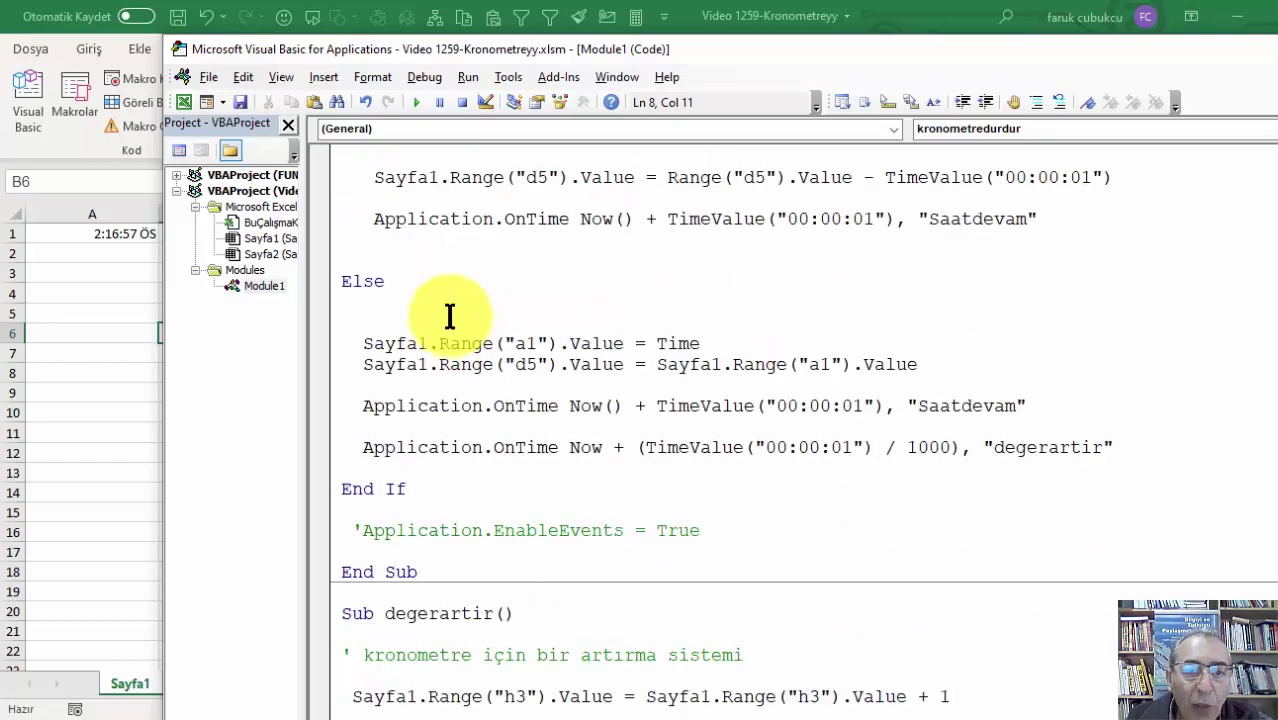
pyautogui.scroll(-1, 1060, 405)
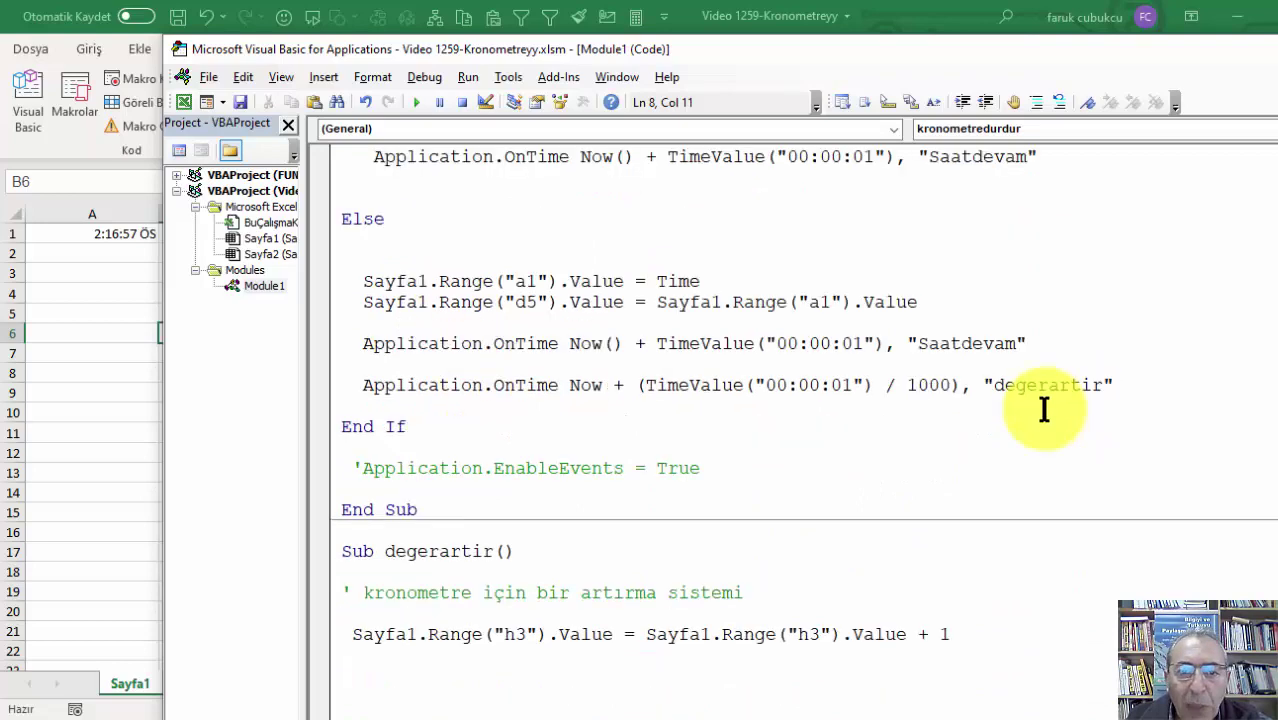
pyautogui.scroll(-1, 940, 412)
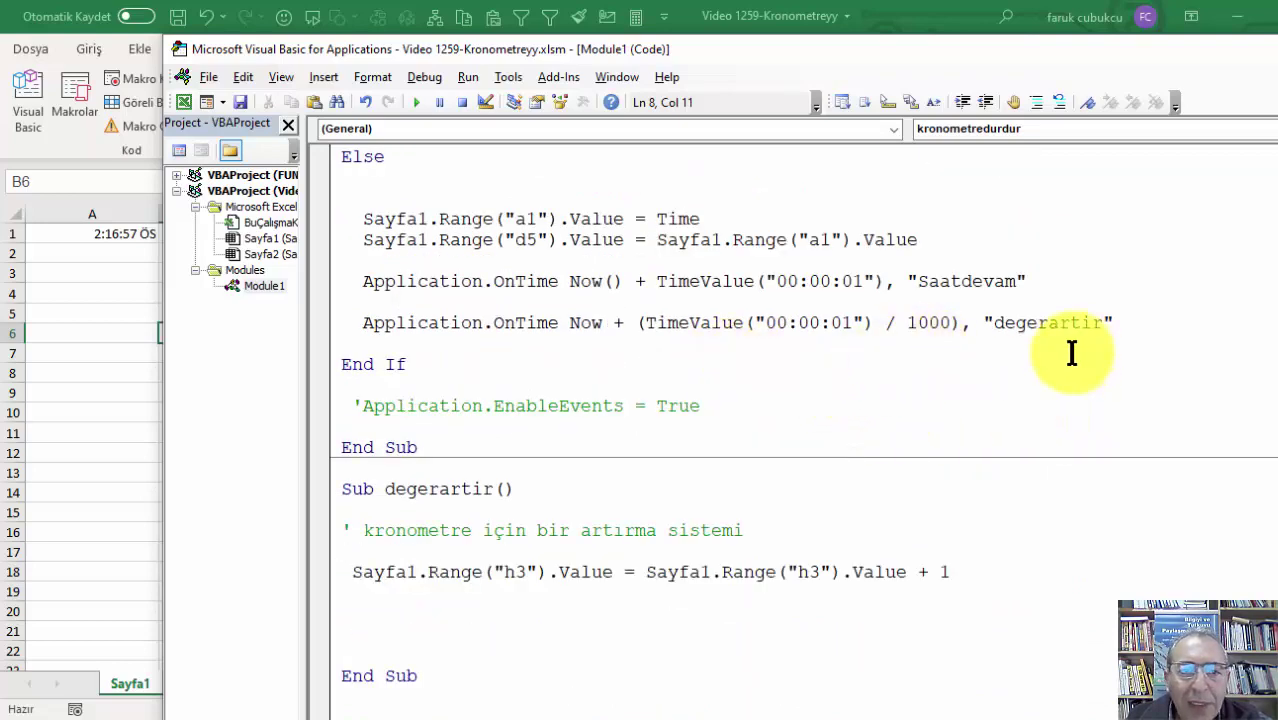
pyautogui.scroll(-1, 1040, 370)
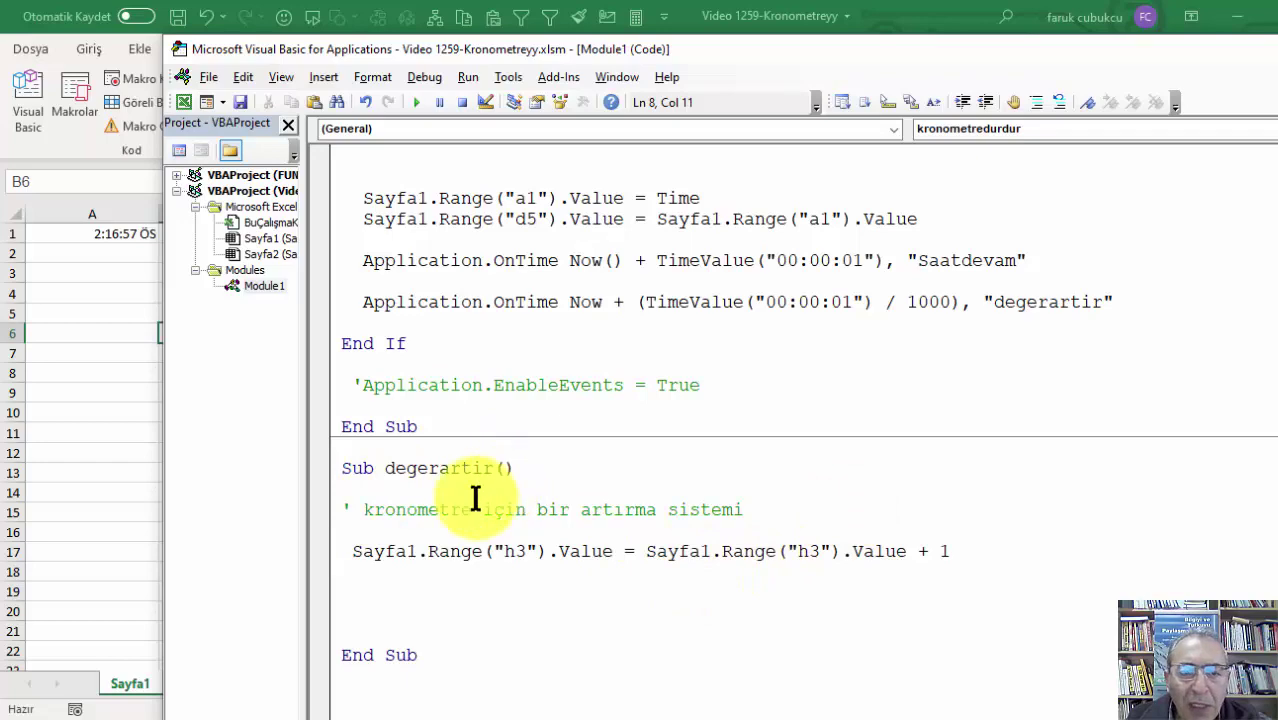
pyautogui.click(78, 446)
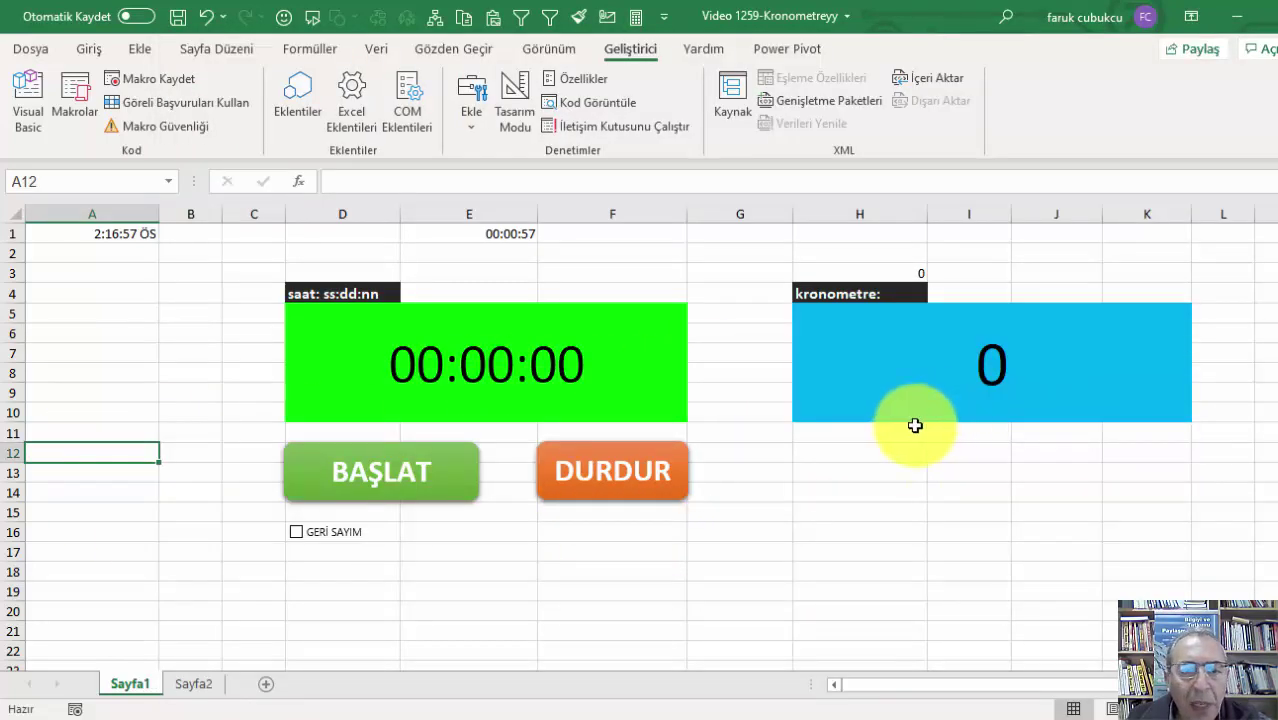
pyautogui.hotkey('alt', 'F11')
pyautogui.scroll(2, 705, 515)
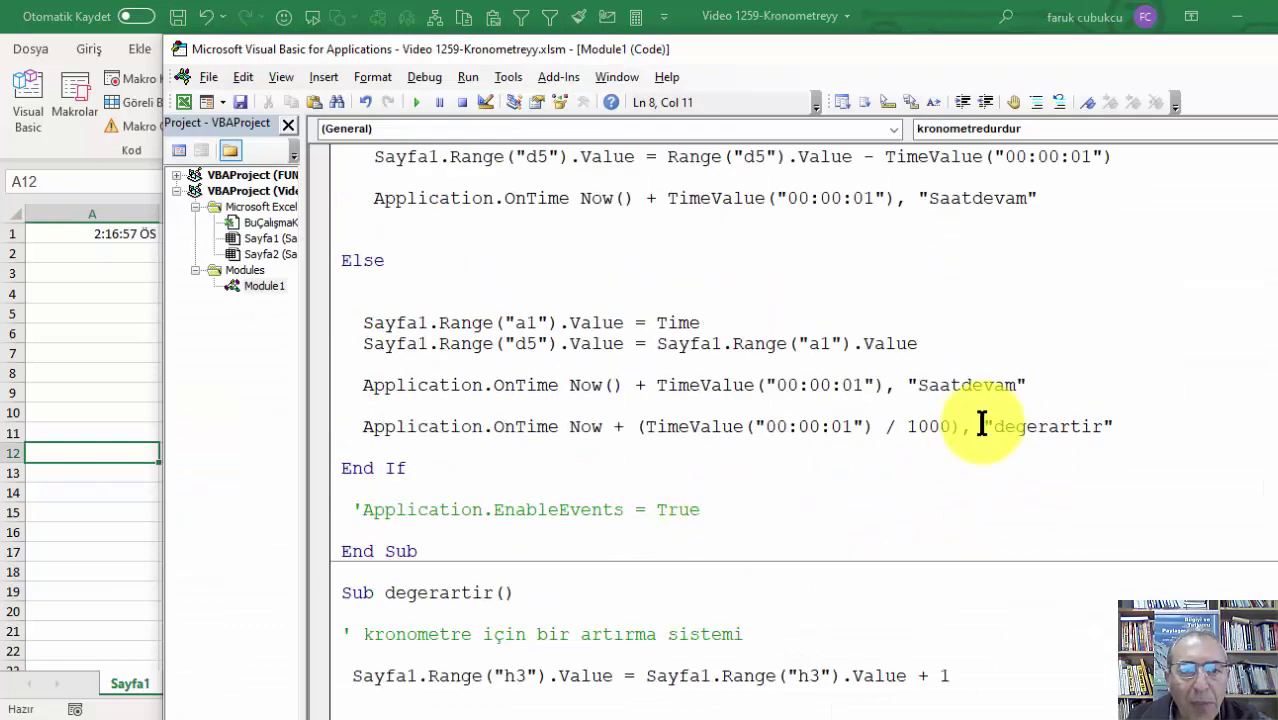
pyautogui.scroll(-1, 645, 545)
pyautogui.scroll(-1, 643, 543)
pyautogui.scroll(3, 641, 537)
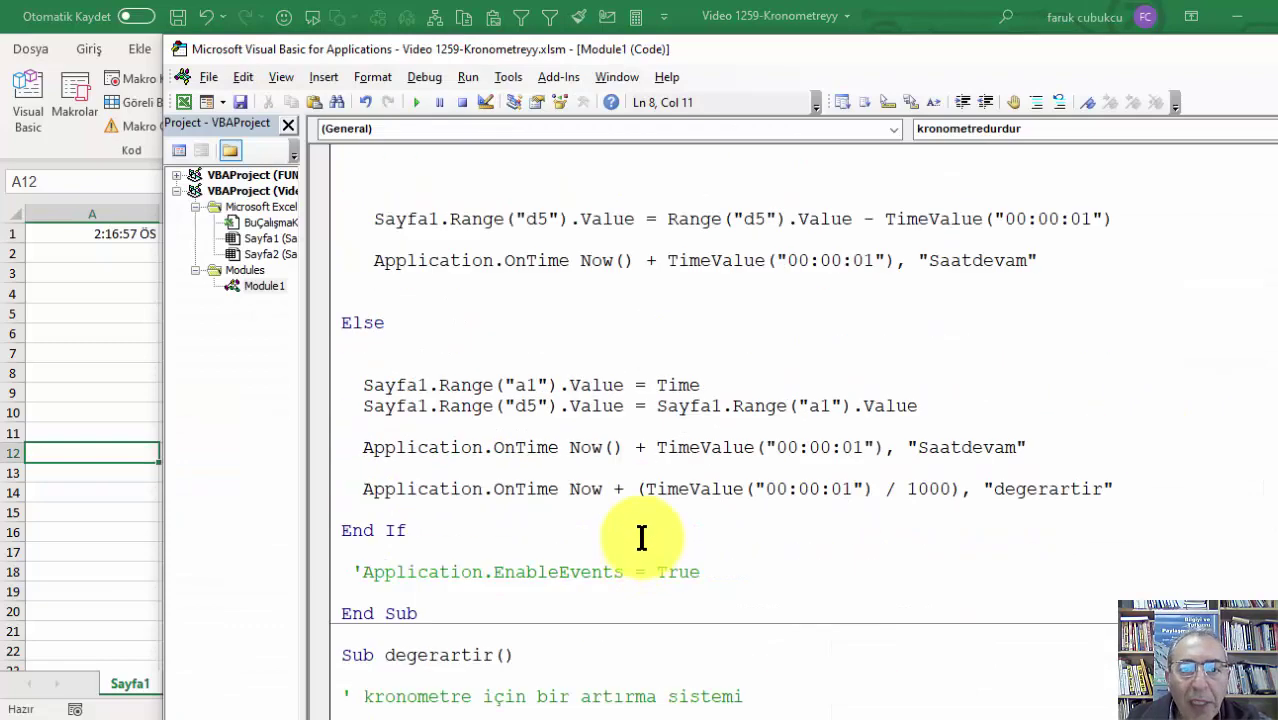
pyautogui.scroll(4, 653, 485)
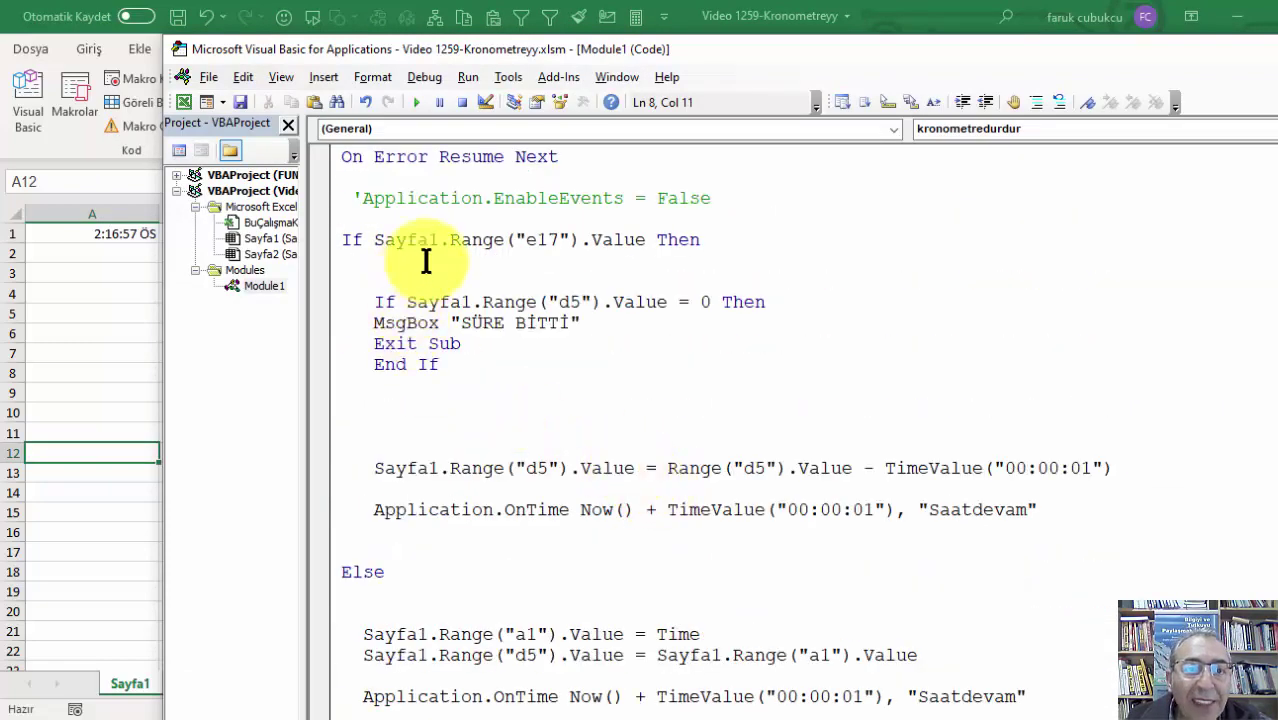
pyautogui.hotkey('alt', 'F11')
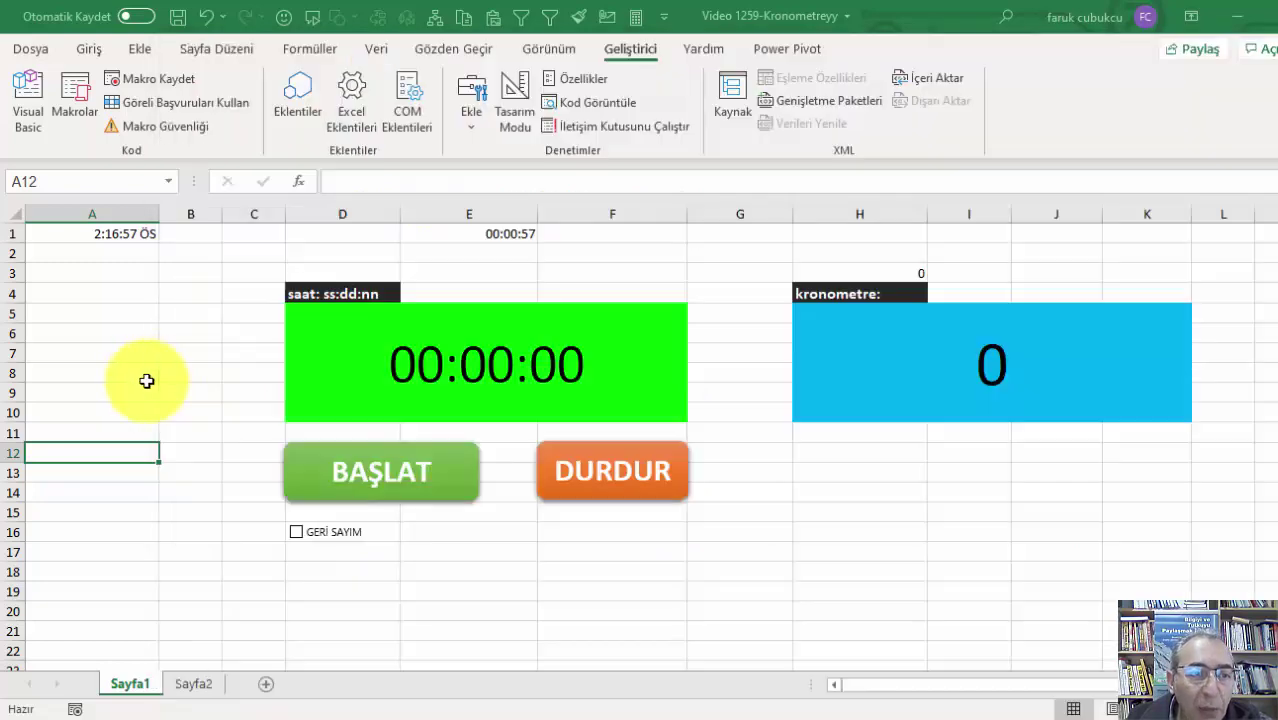
pyautogui.click(151, 375)
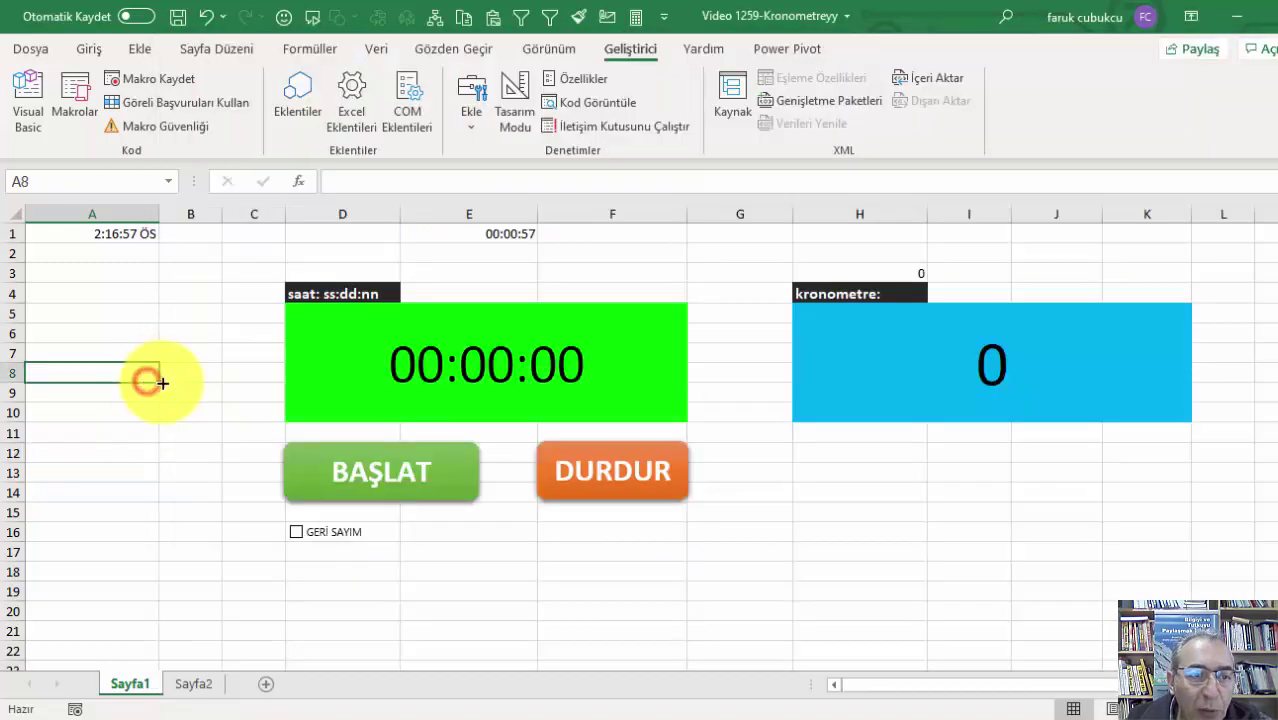
# Check the GERİ SAYIM checkbox's control format to confirm its link to cell E17.
pyautogui.rightClick(340, 532)
pyautogui.click(408, 522)
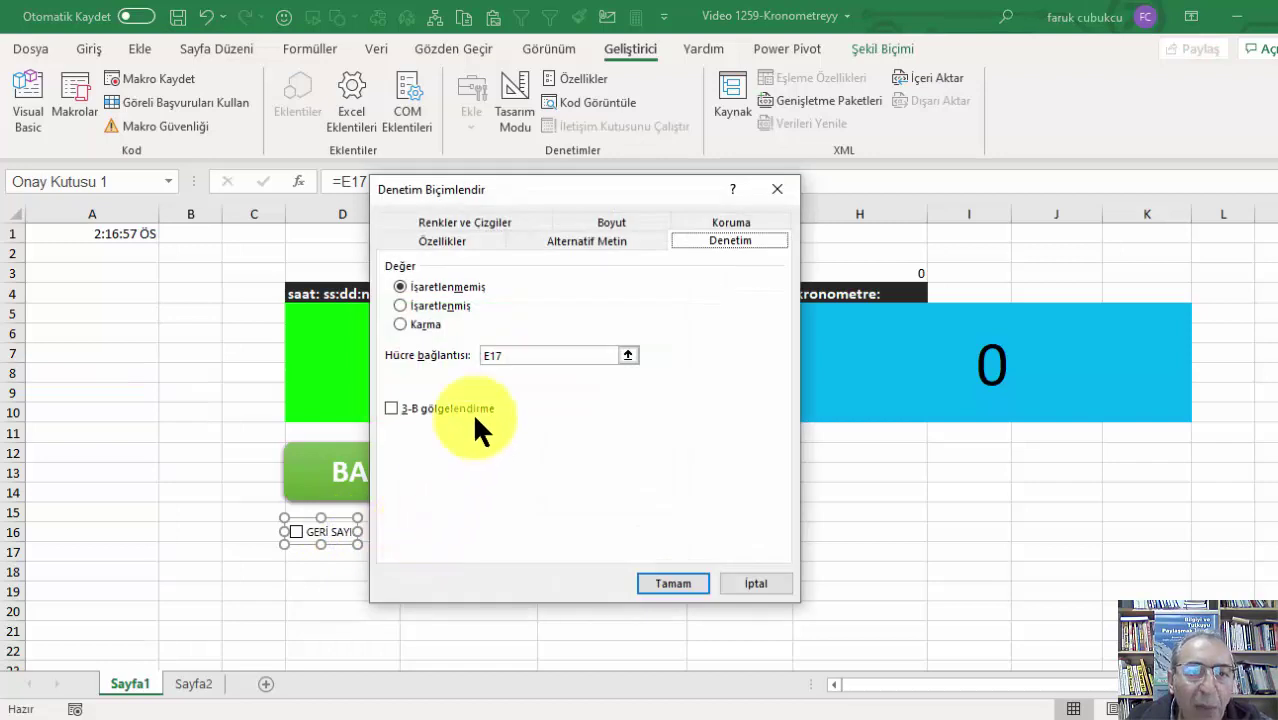
pyautogui.click(748, 582)
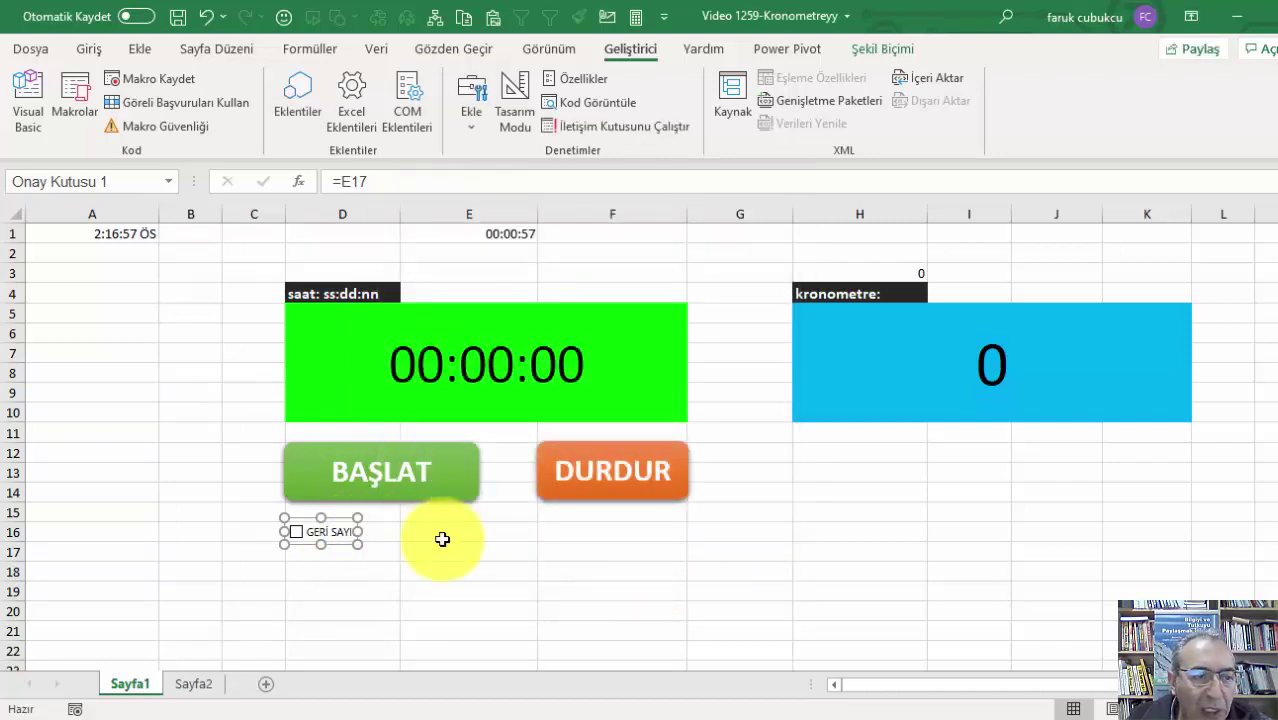
# Confirm E17 reads YANLIŞ and return to the Module1 macro code in Visual Basic.
pyautogui.click(439, 559)
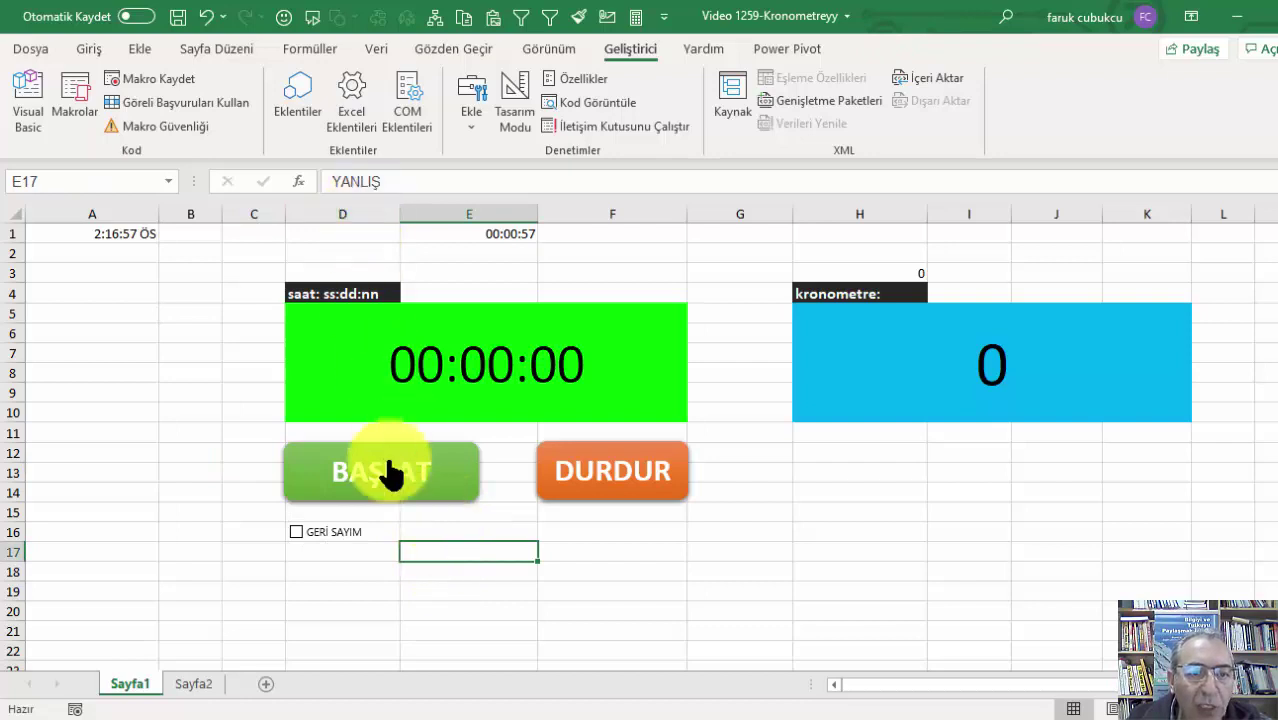
pyautogui.click(436, 577)
pyautogui.click(444, 554)
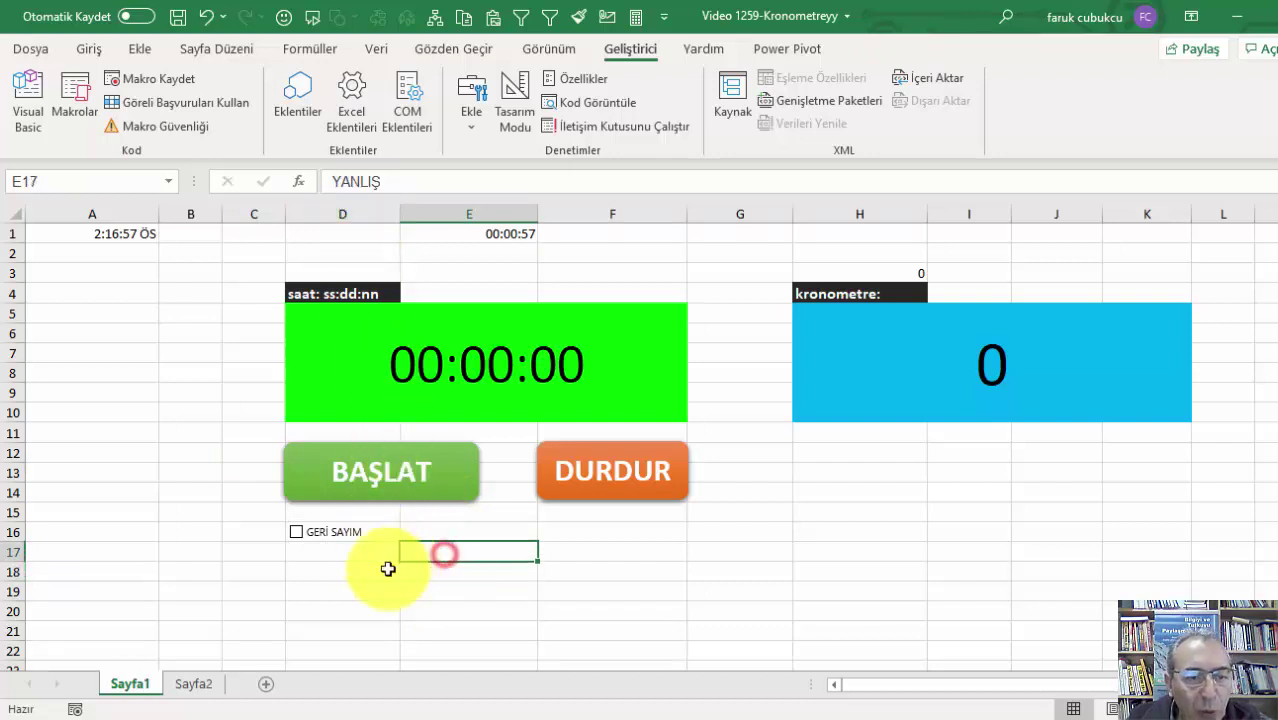
pyautogui.click(27, 95)
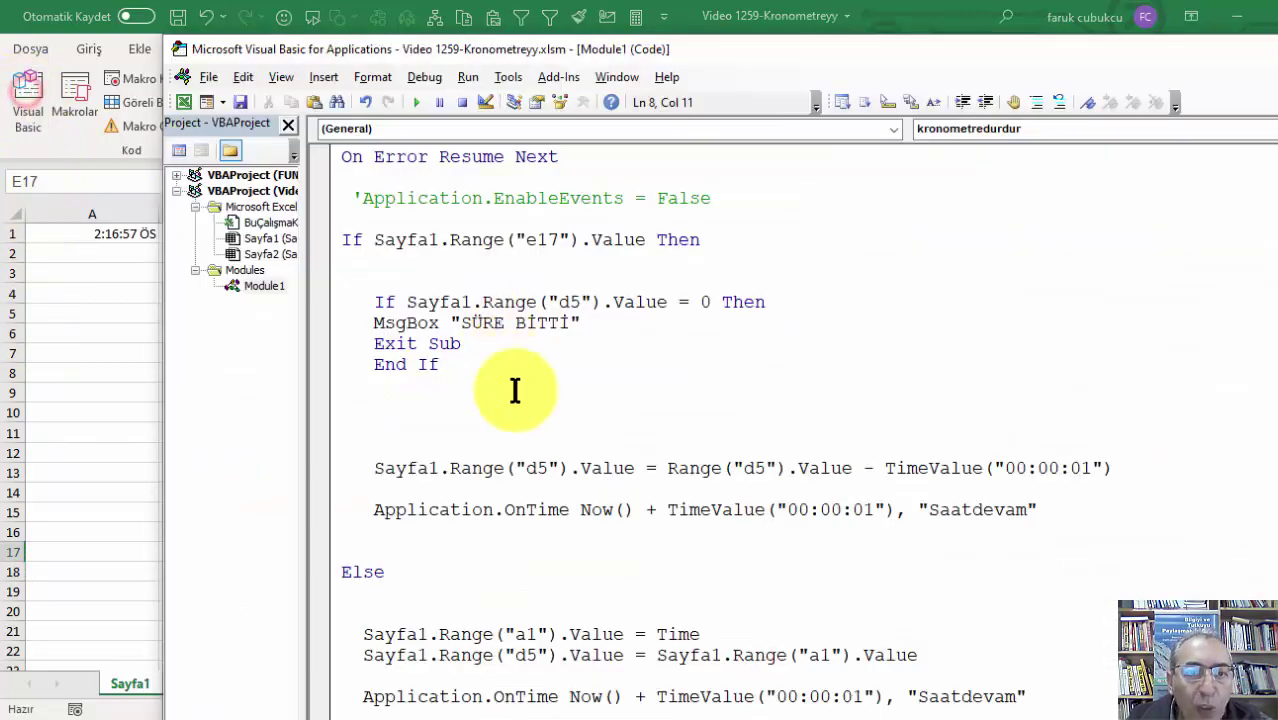
pyautogui.scroll(-1, 510, 441)
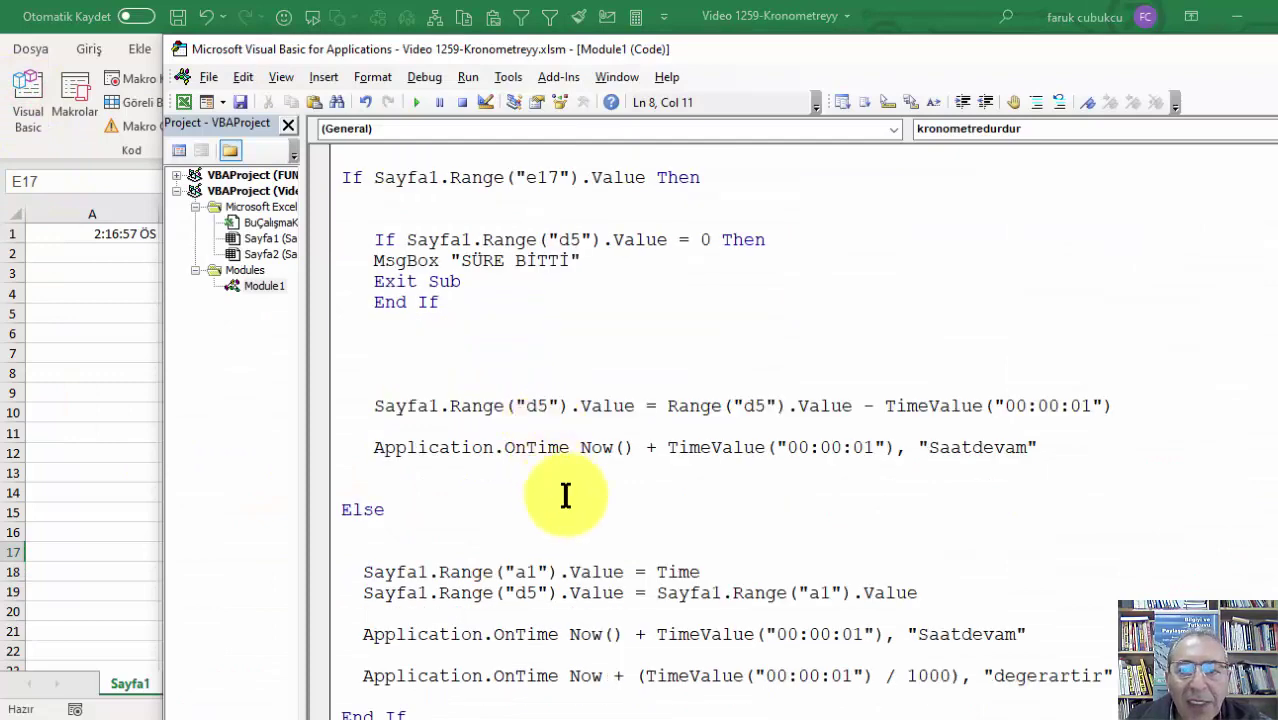
pyautogui.scroll(1, 724, 423)
pyautogui.scroll(-1, 660, 470)
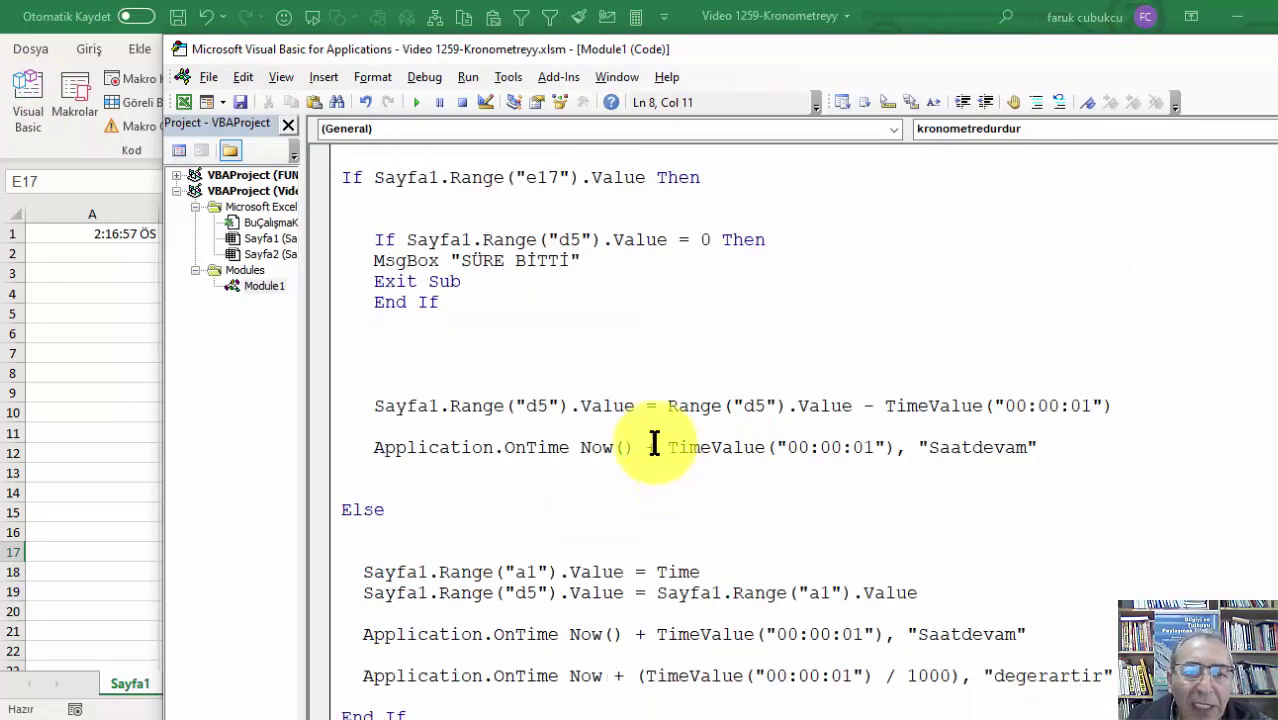
pyautogui.click(96, 413)
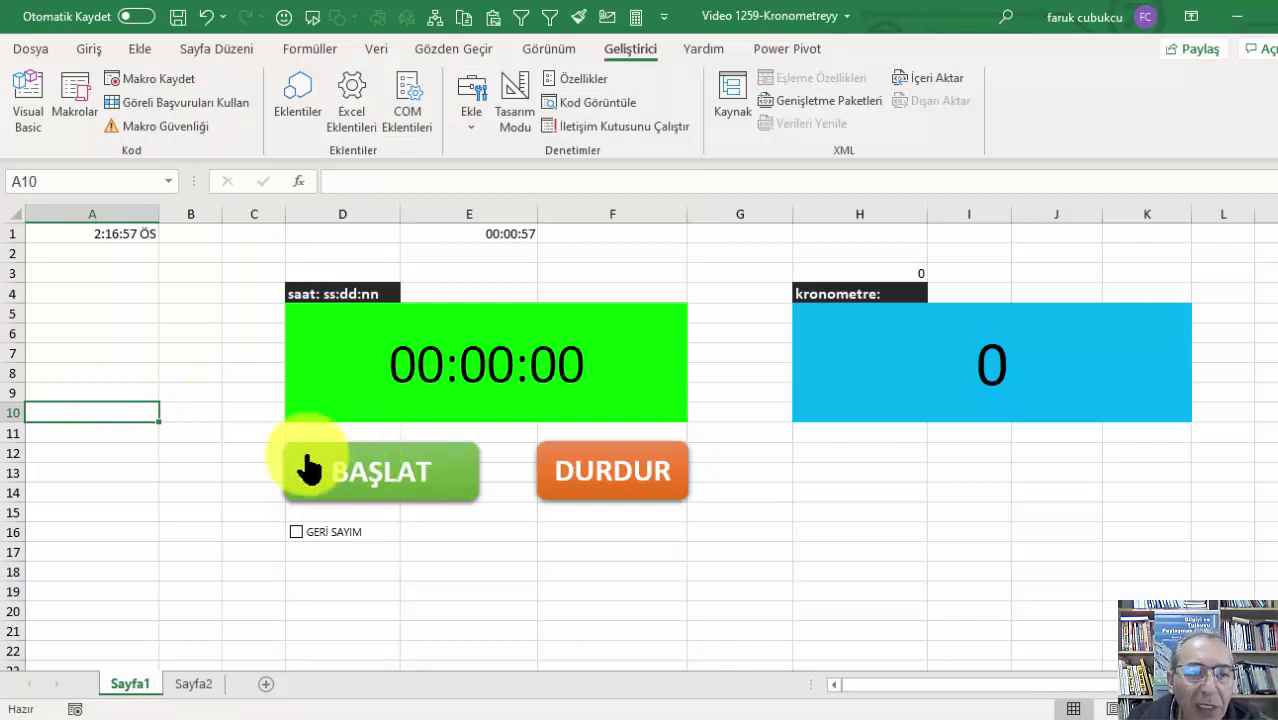
pyautogui.click(58, 112)
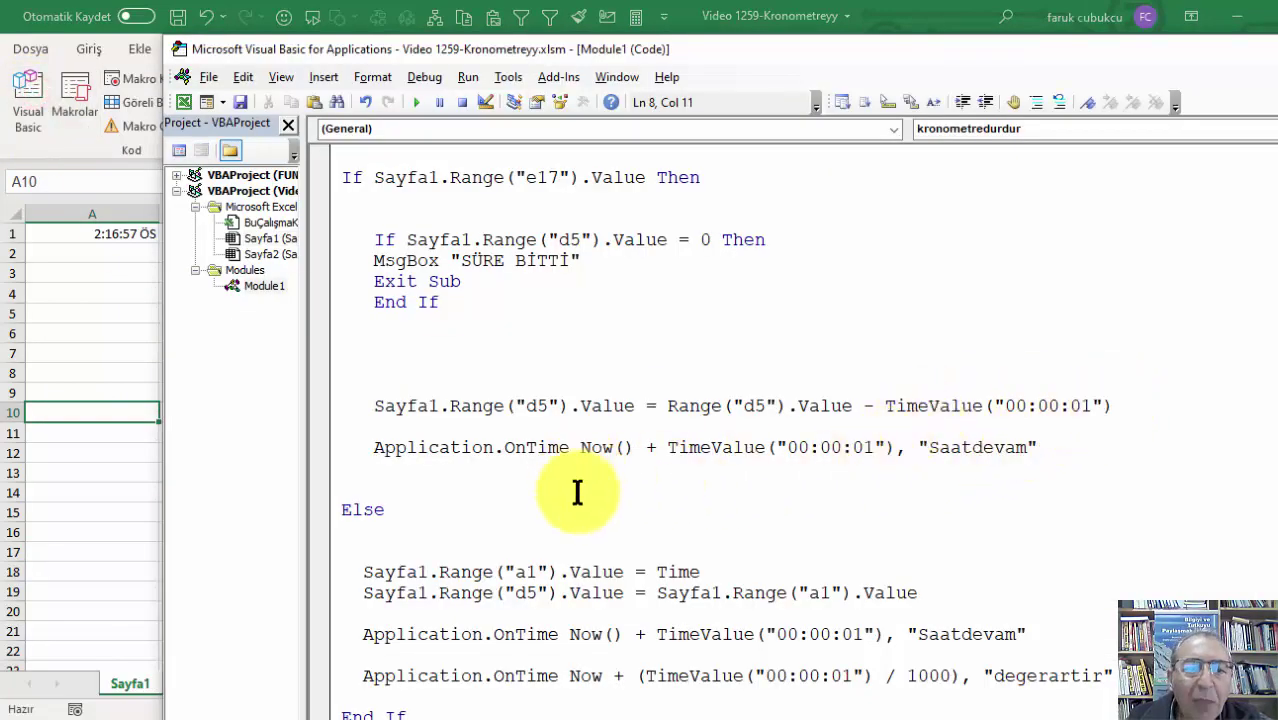
pyautogui.scroll(1, 545, 510)
pyautogui.scroll(1, 560, 508)
pyautogui.scroll(1, 575, 505)
pyautogui.scroll(1, 568, 510)
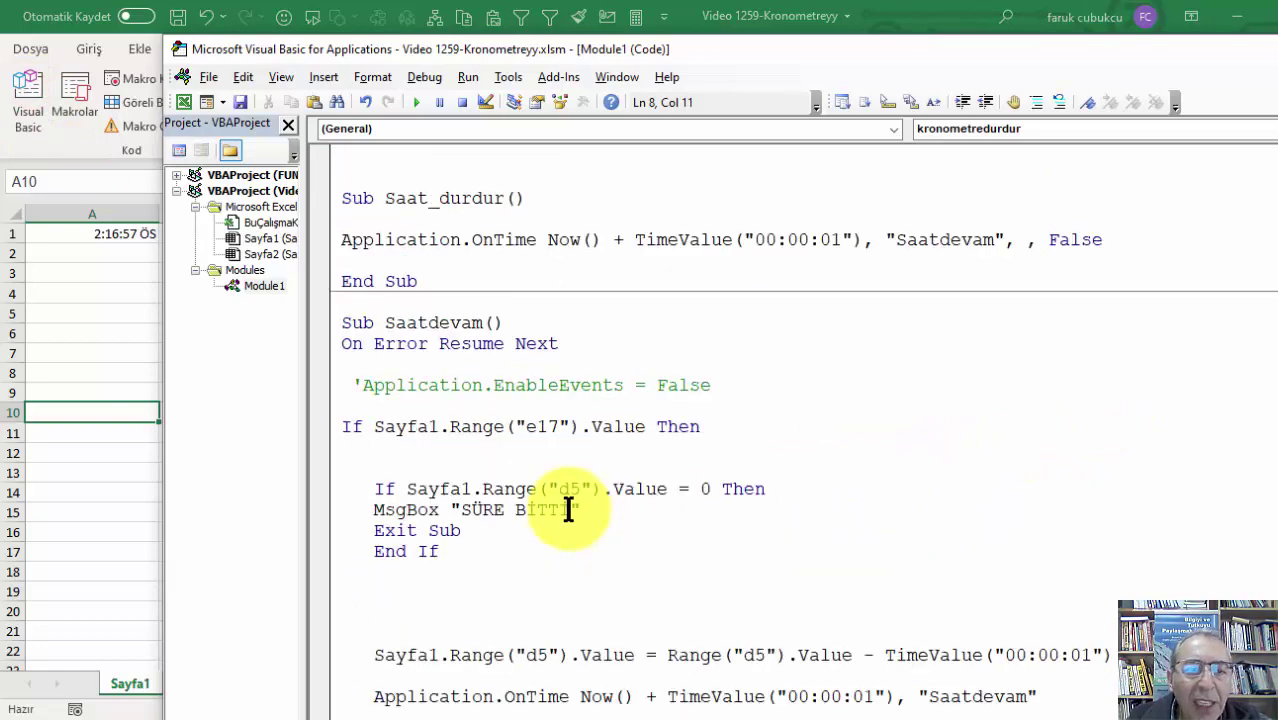
pyautogui.scroll(-2, 569, 508)
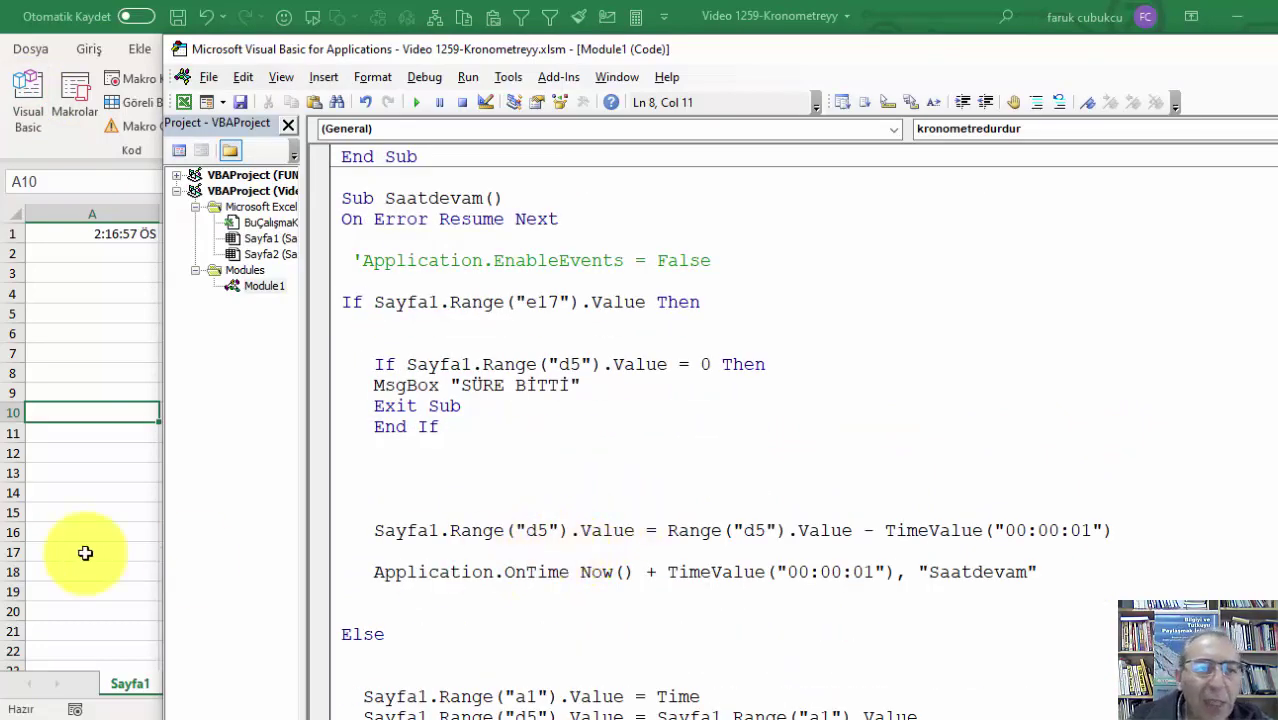
pyautogui.scroll(-1, 408, 534)
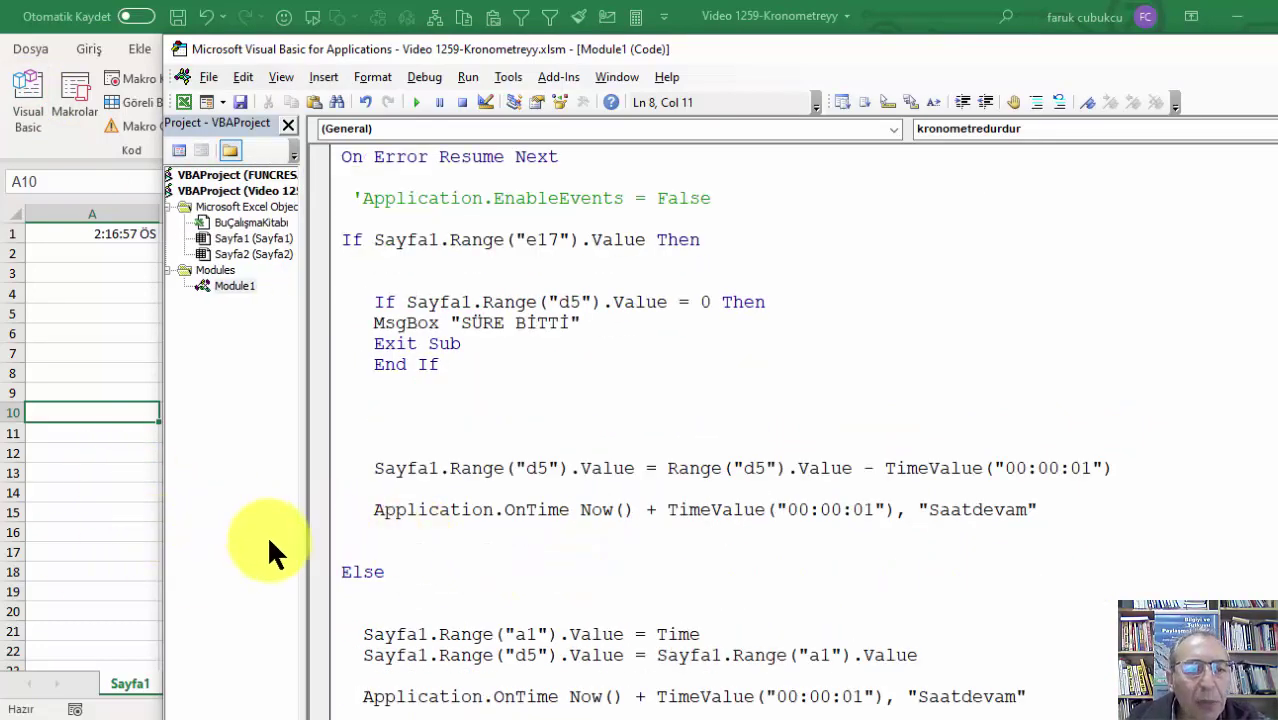
pyautogui.scroll(4, 348, 437)
pyautogui.scroll(7, 380, 403)
pyautogui.scroll(3, 500, 365)
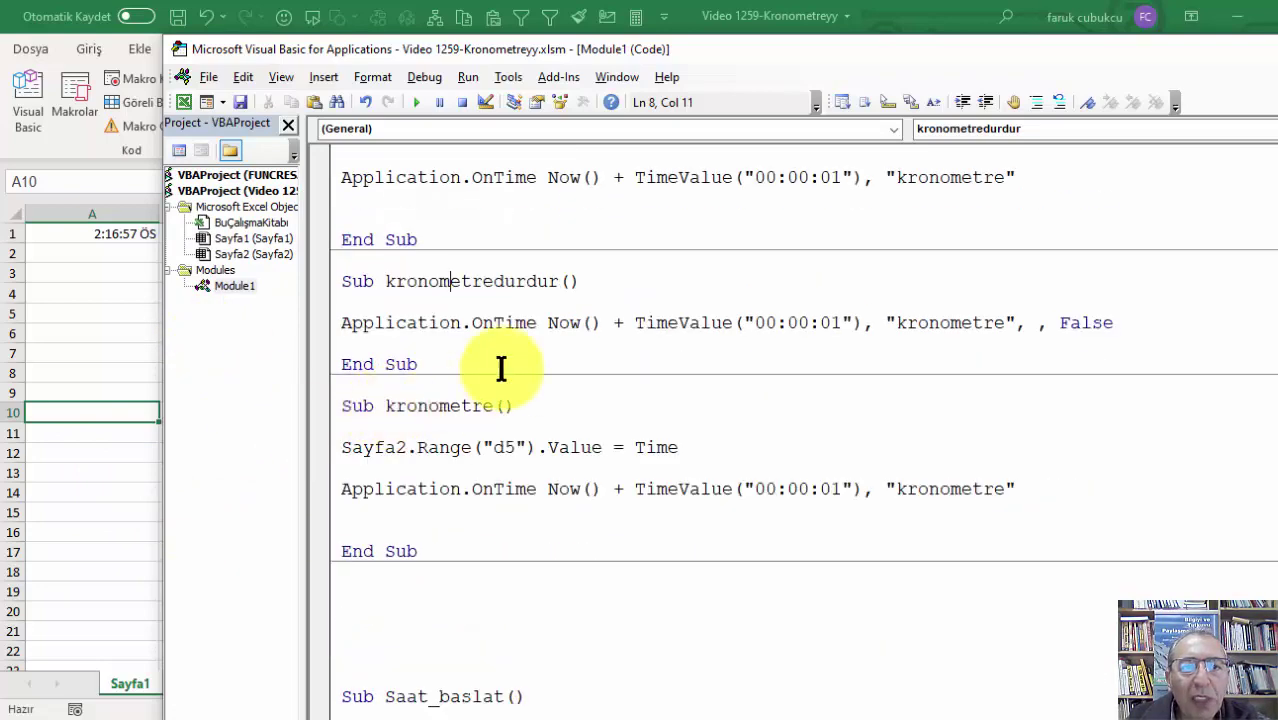
pyautogui.scroll(1, 463, 410)
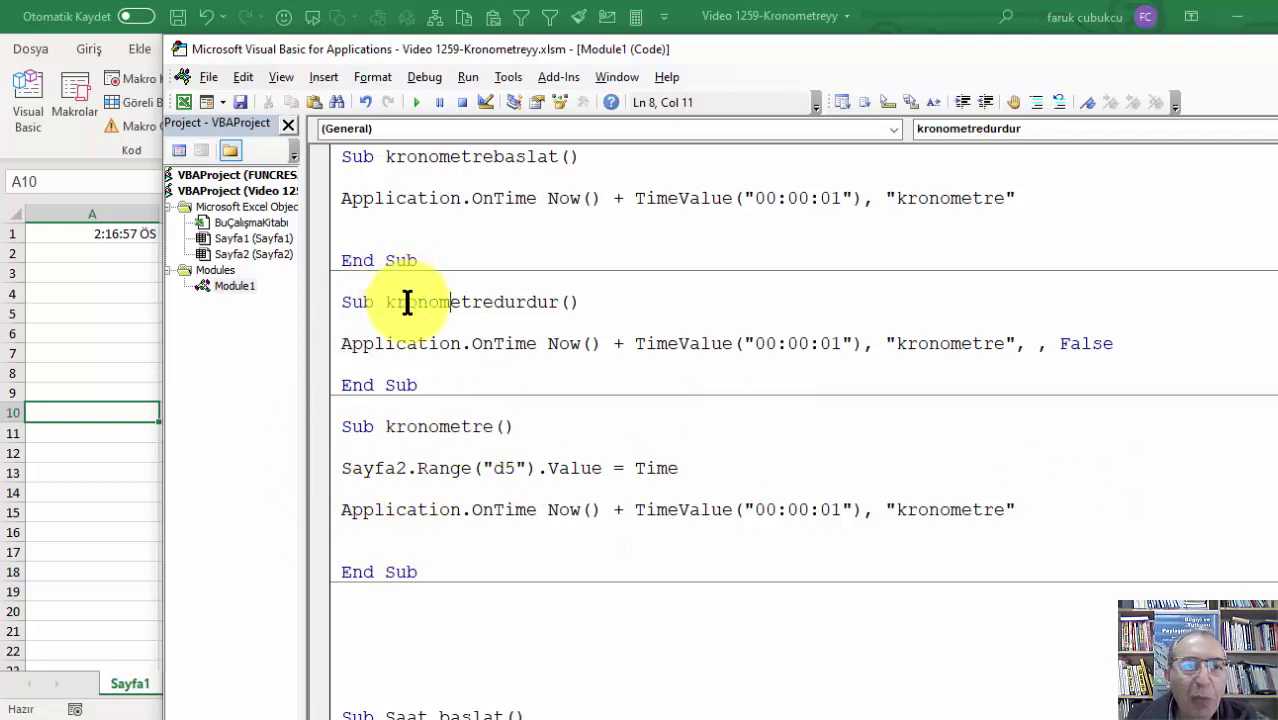
pyautogui.scroll(-5, 465, 418)
pyautogui.scroll(5, 465, 418)
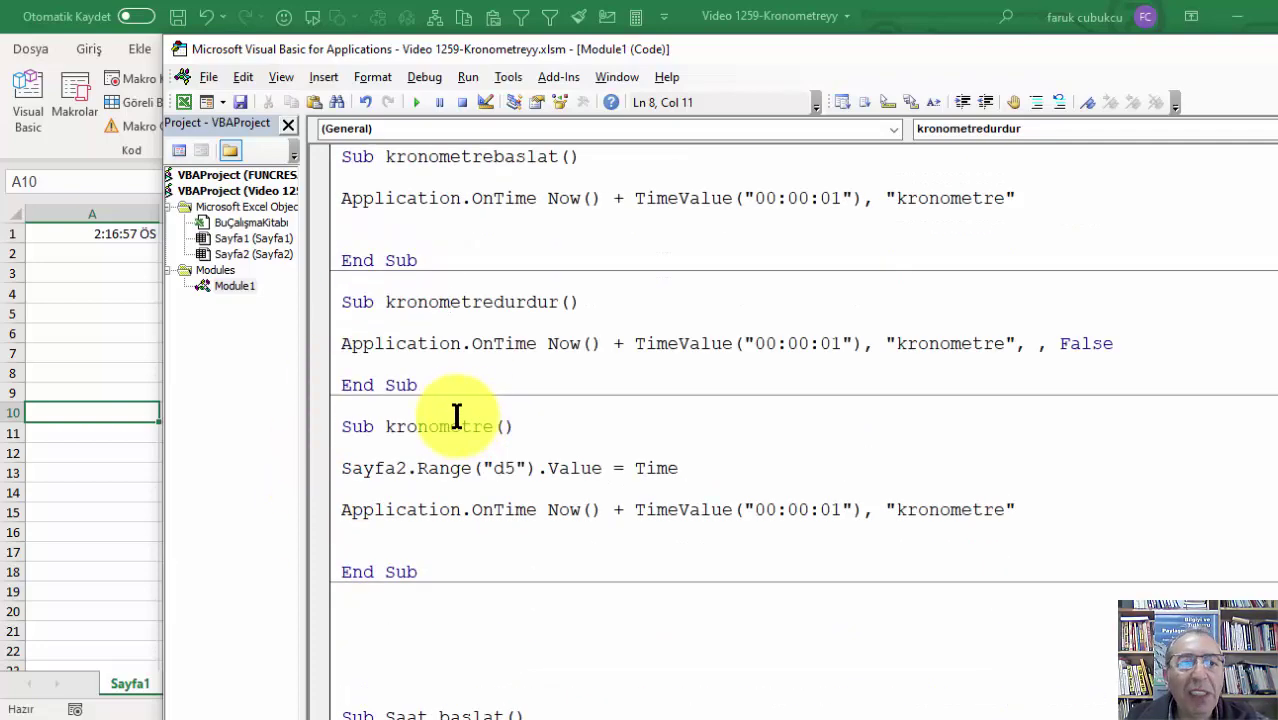